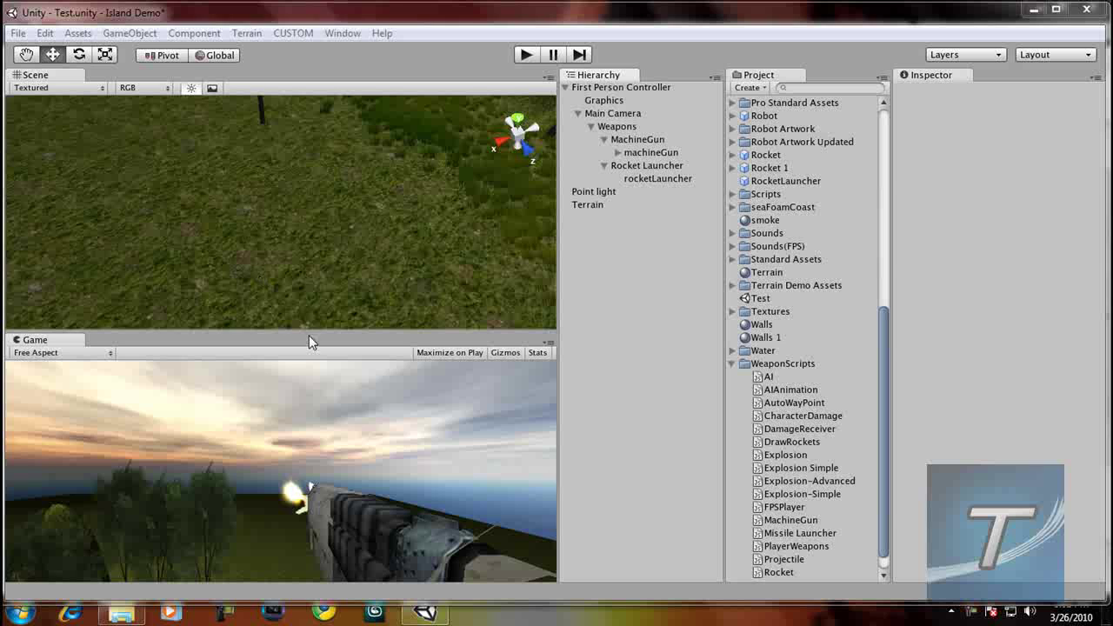
- Collapse the WeaponScripts folder in the project assets
{"action": "scroll", "coordinate": [271, 243], "scroll_direction": "up", "scroll_amount": 3}
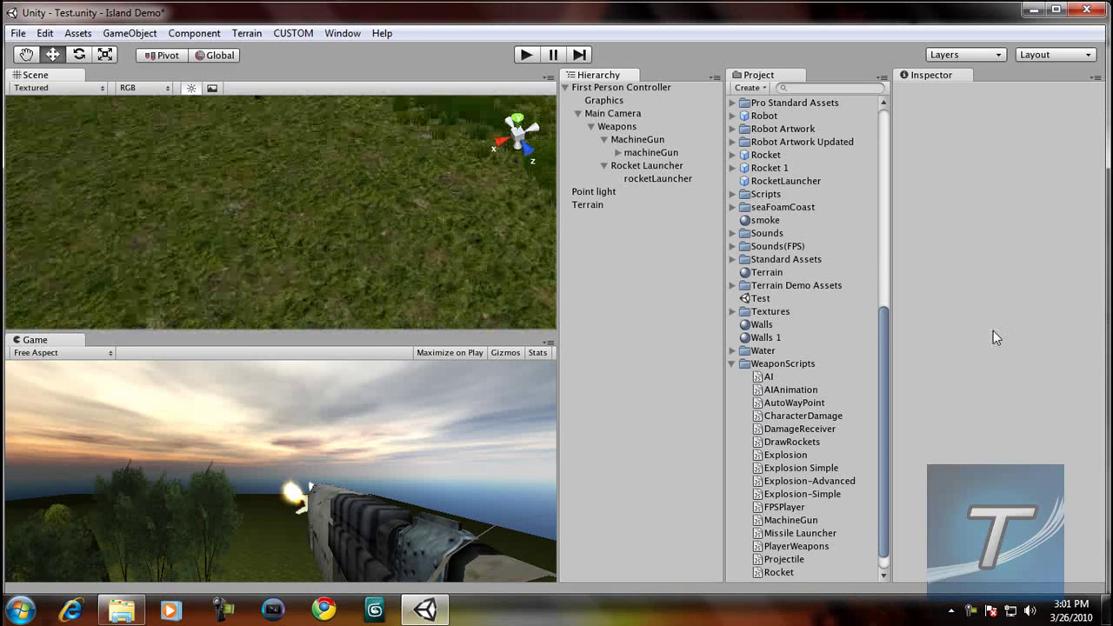
{"action": "left_click", "coordinate": [732, 363]}
{"action": "scroll", "coordinate": [303, 191], "scroll_direction": "down", "scroll_amount": 5}
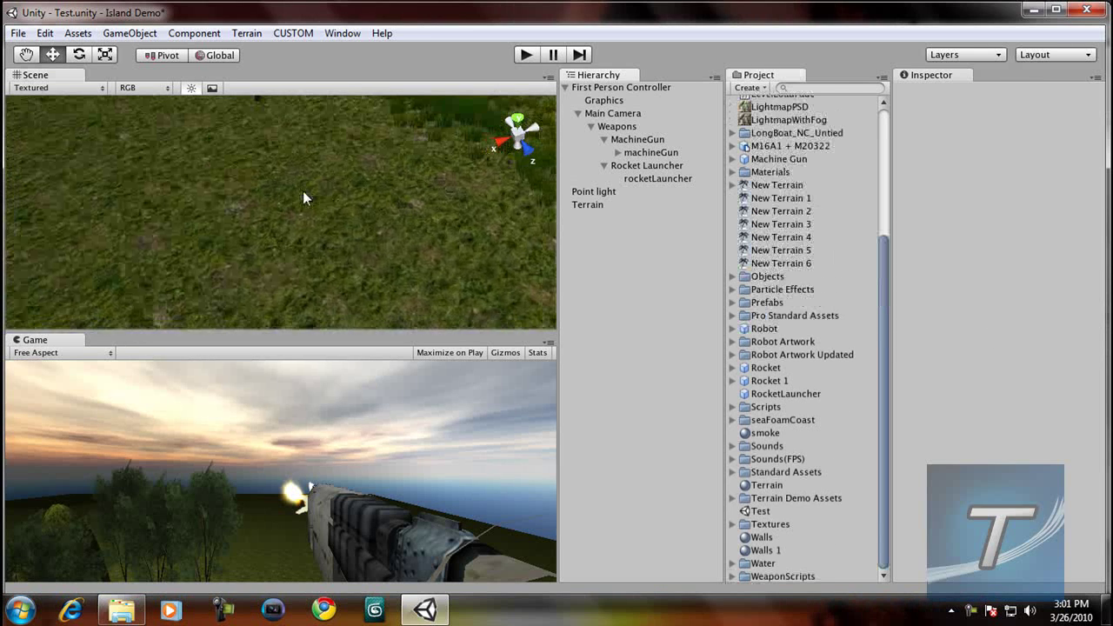
- Create an empty game object and name it Waypoints
{"action": "left_click", "coordinate": [139, 37]}
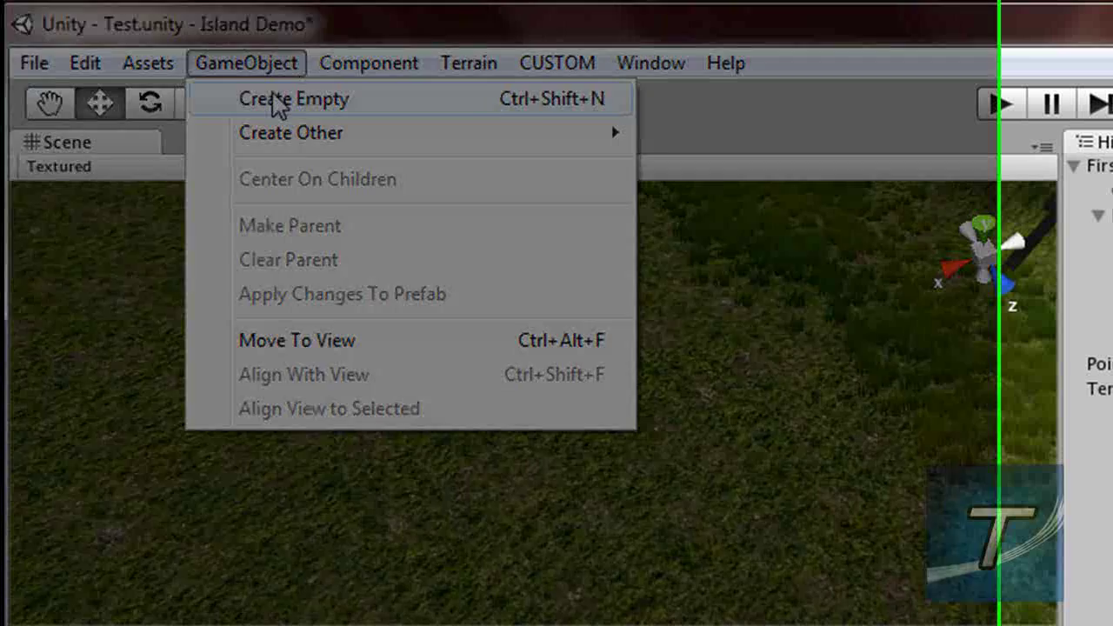
{"action": "left_click", "coordinate": [276, 101]}
{"action": "left_click", "coordinate": [811, 169]}
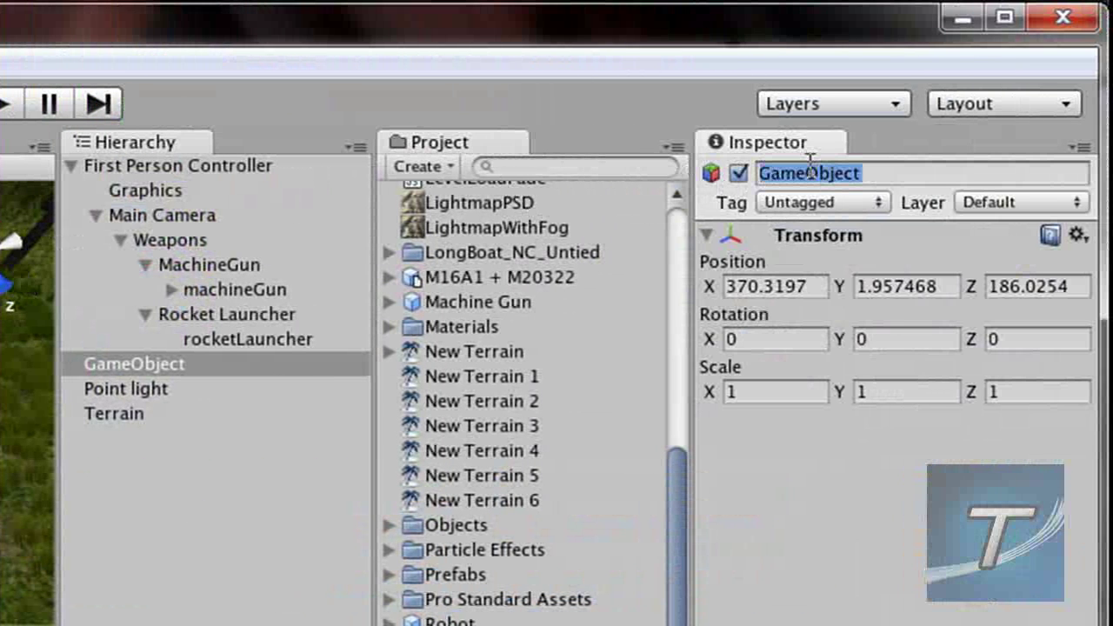
{"action": "type", "text": "Waypoints"}
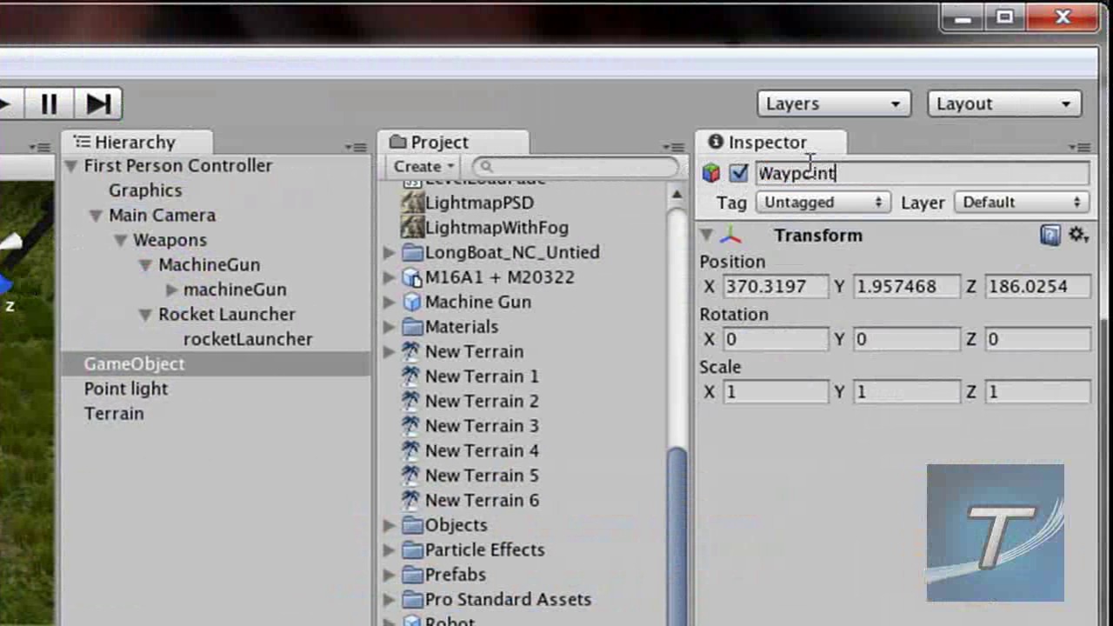
{"action": "key", "text": "Return"}
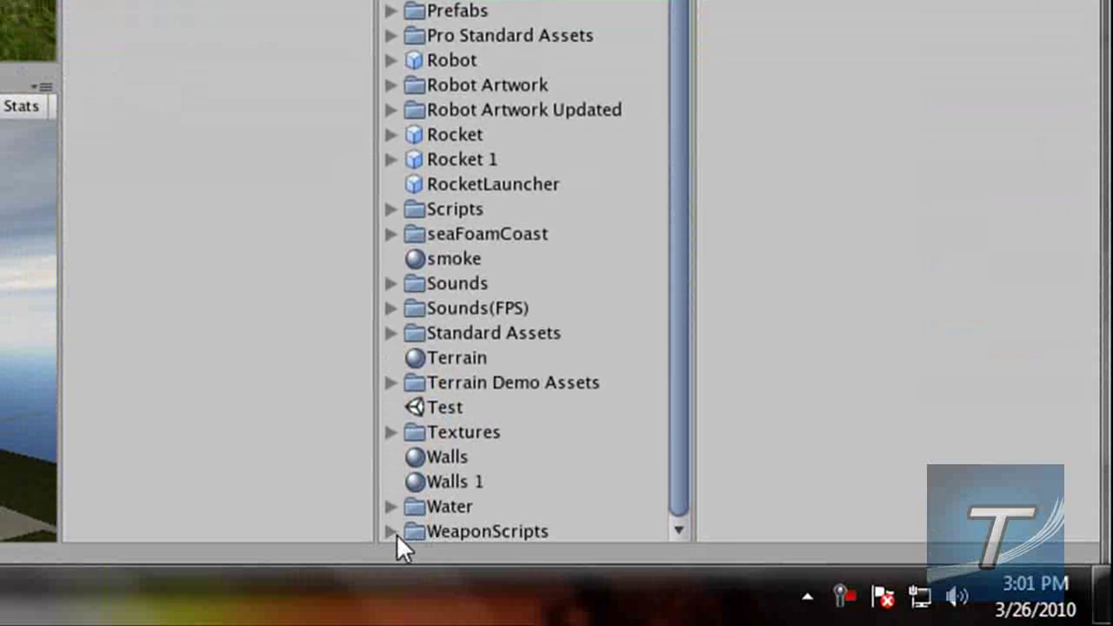
- Attach the AutoWayPoint script from the WeaponScripts folder to the Waypoints object
{"action": "left_click", "coordinate": [393, 531]}
{"action": "scroll", "coordinate": [449, 374], "scroll_direction": "down", "scroll_amount": 5}
{"action": "scroll", "coordinate": [446, 335], "scroll_direction": "down", "scroll_amount": 2}
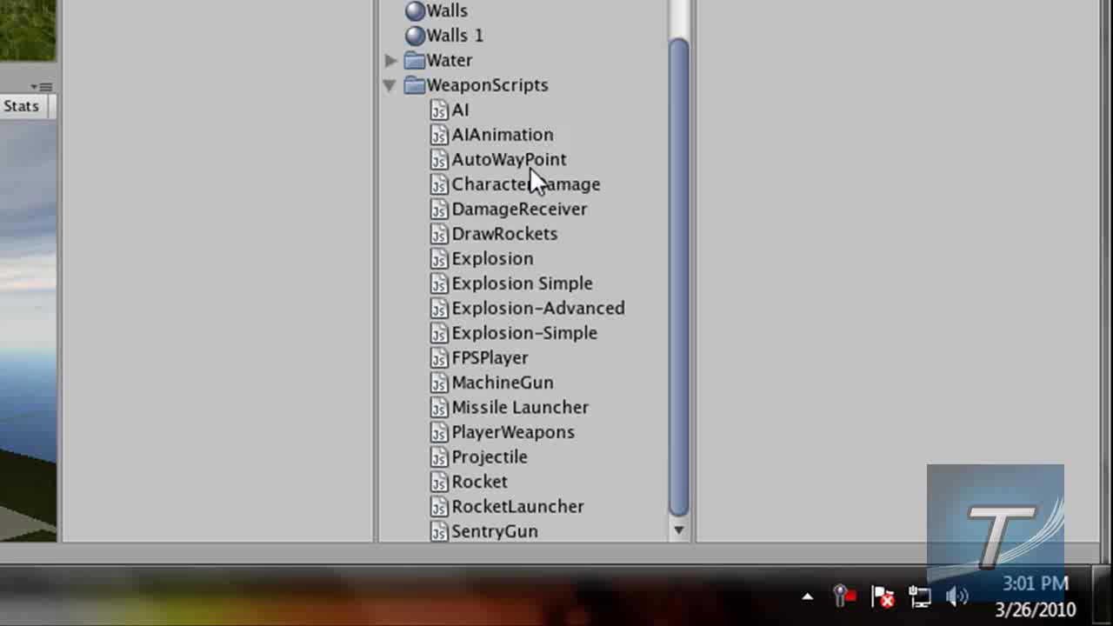
{"action": "left_click", "coordinate": [509, 157]}
{"action": "left_click_drag", "start_coordinate": [510, 158], "coordinate": [696, 260]}
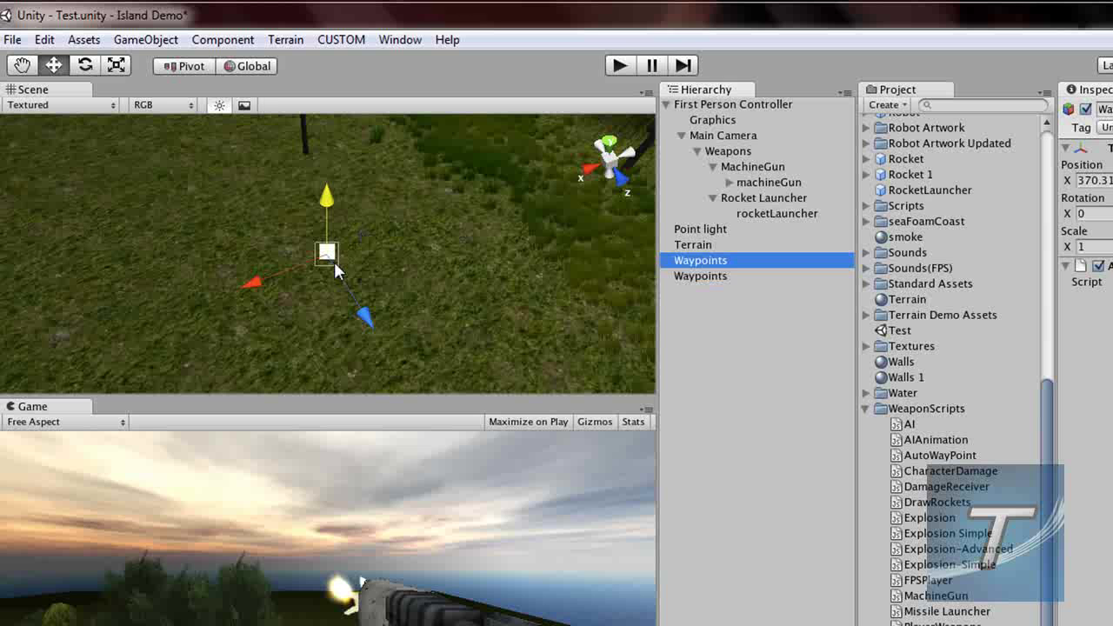
- Duplicate the Waypoints object twice and move the copies apart so the three waypoints form a triangle on the terrain
{"action": "key", "text": "ctrl+d"}
{"action": "left_click_drag", "start_coordinate": [266, 276], "coordinate": [131, 348]}
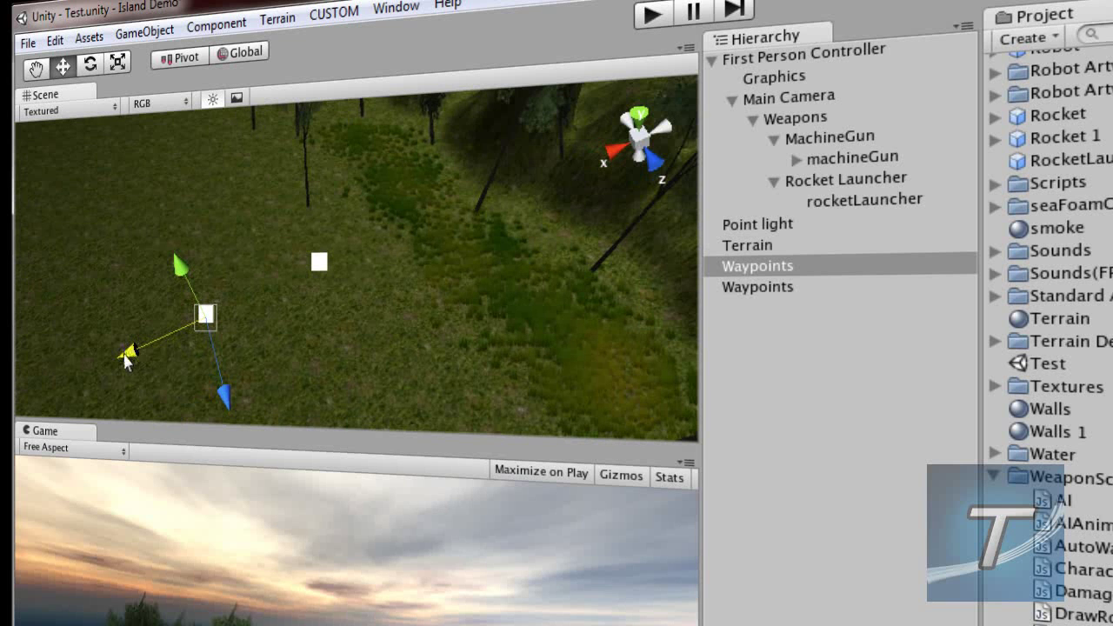
{"action": "key", "text": "ctrl+d"}
{"action": "left_click_drag", "start_coordinate": [386, 356], "coordinate": [314, 423]}
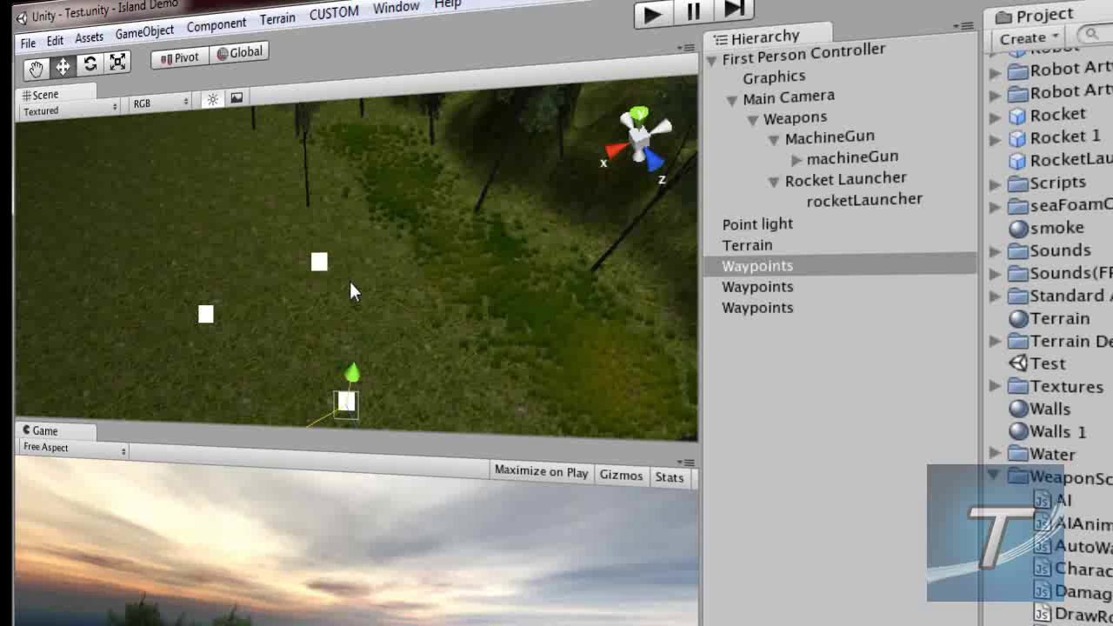
- Set the Y position of the original Waypoints object to 1
{"action": "left_click", "coordinate": [317, 262]}
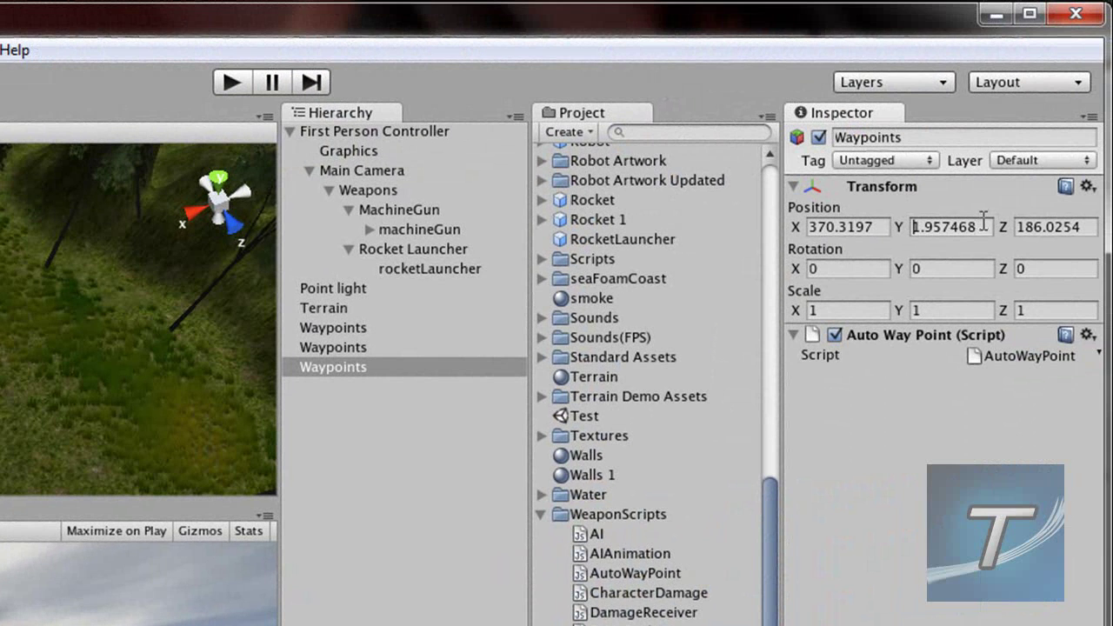
{"action": "left_click", "coordinate": [982, 227]}
{"action": "key", "text": "BackSpace"}
{"action": "key", "text": "BackSpace"}
{"action": "key", "text": "BackSpace"}
{"action": "key", "text": "BackSpace"}
{"action": "key", "text": "BackSpace"}
{"action": "key", "text": "BackSpace"}
{"action": "key", "text": "BackSpace"}
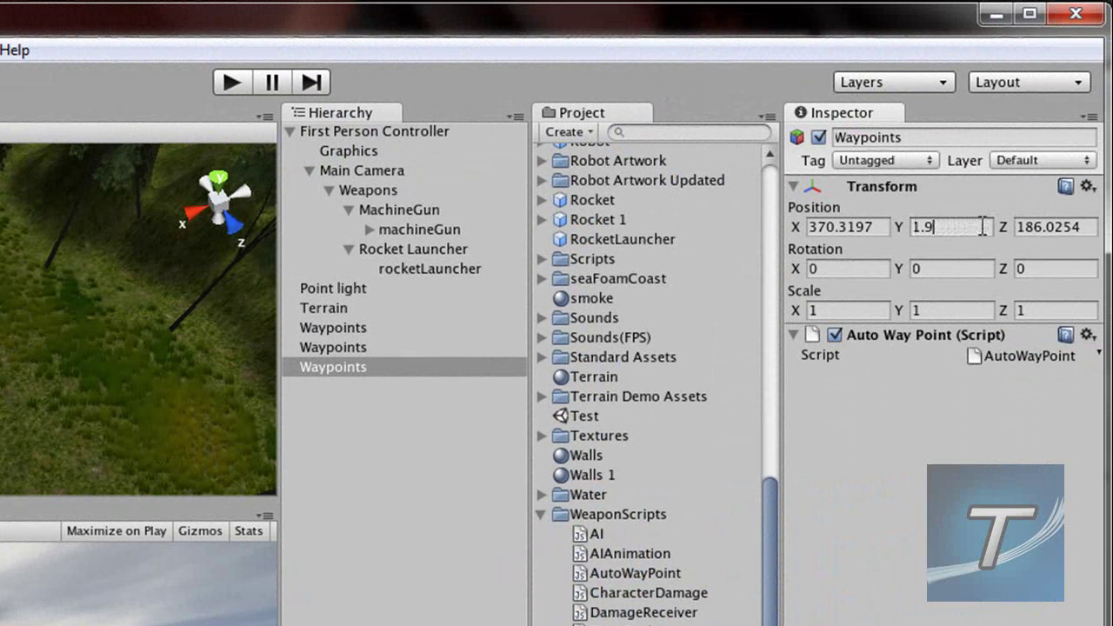
- Set the Y position of the first duplicated waypoint to 1
{"action": "left_click", "coordinate": [433, 343]}
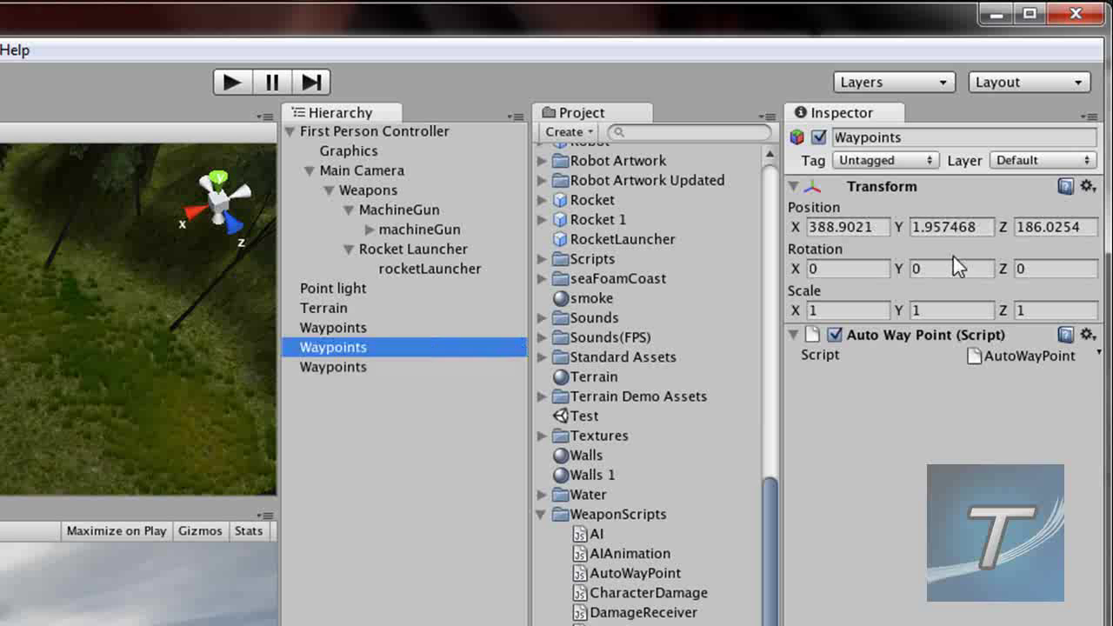
{"action": "left_click", "coordinate": [989, 227]}
{"action": "key", "text": "BackSpace"}
{"action": "type", "text": "1"}
- Set the Y position of the remaining duplicated waypoint to 1
{"action": "left_click", "coordinate": [371, 366]}
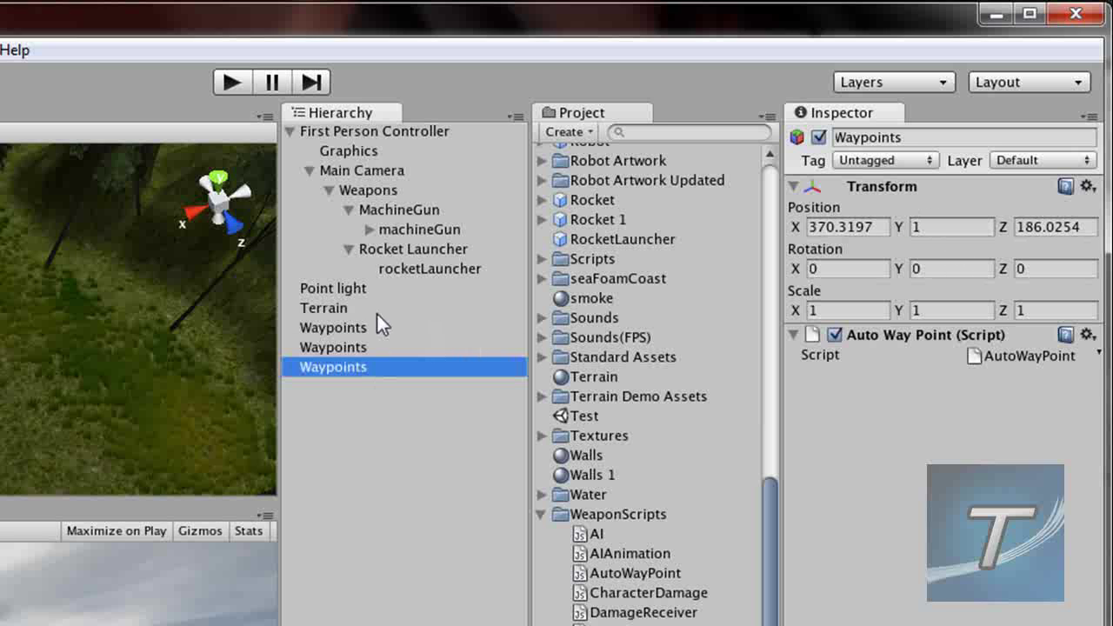
{"action": "left_click", "coordinate": [377, 327]}
{"action": "left_click", "coordinate": [965, 227]}
{"action": "left_click_drag", "start_coordinate": [988, 228], "coordinate": [813, 234]}
{"action": "type", "text": "1"}
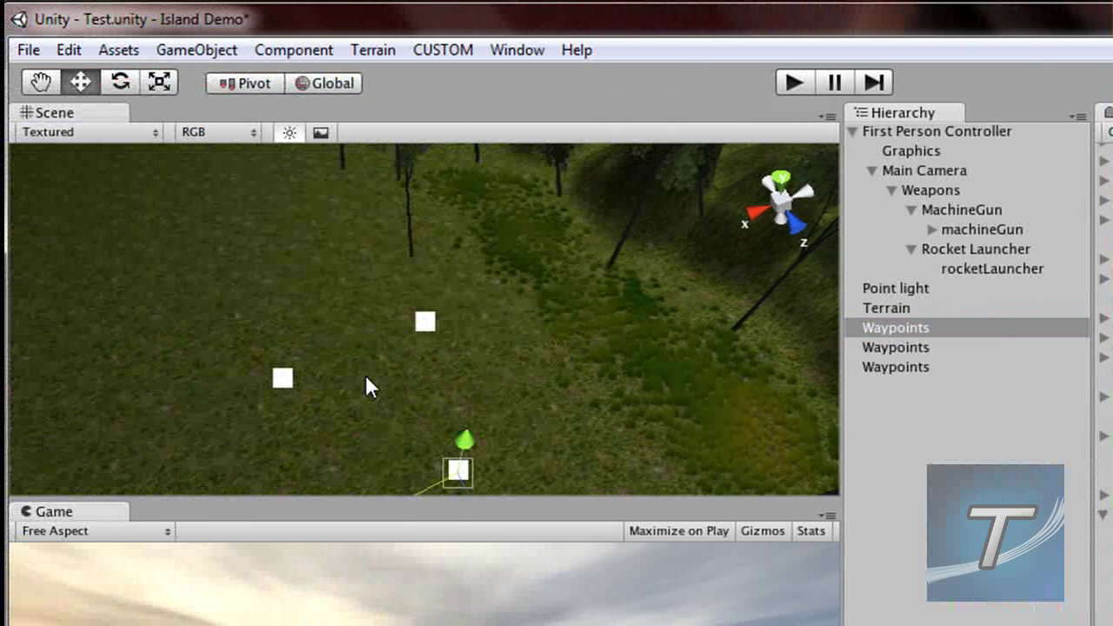
- Collapse WeaponScripts and add the robot model from the Robot Artwork folder to the scene
{"action": "left_click", "coordinate": [342, 381]}
{"action": "scroll", "coordinate": [343, 379], "scroll_direction": "up", "scroll_amount": 10}
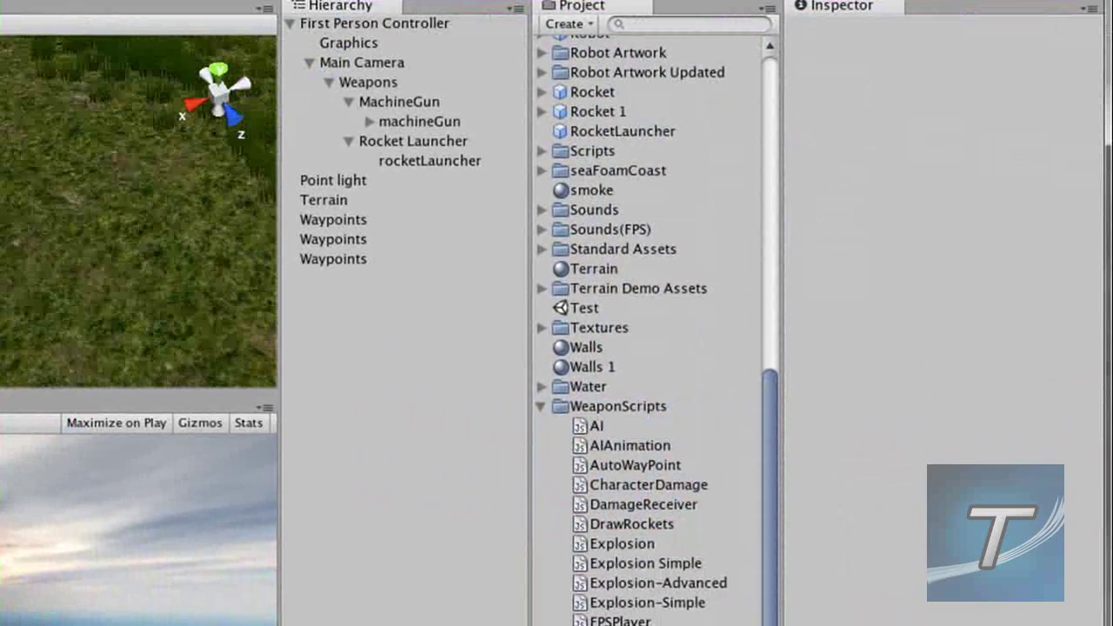
{"action": "left_click", "coordinate": [540, 408]}
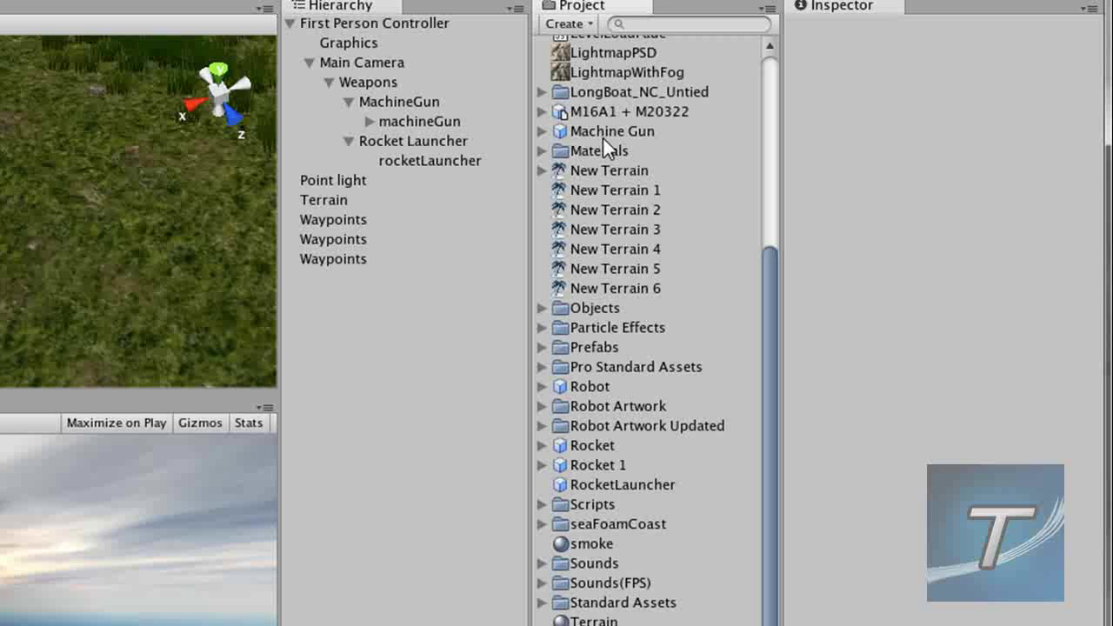
{"action": "left_click", "coordinate": [540, 406]}
{"action": "left_click", "coordinate": [541, 408]}
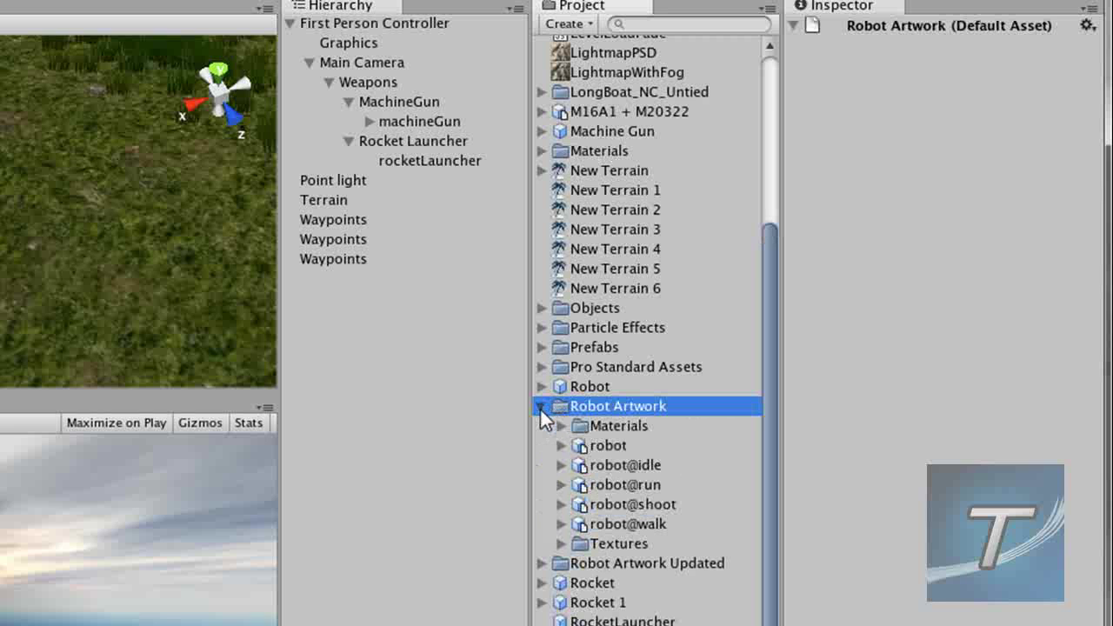
{"action": "left_click_drag", "start_coordinate": [599, 447], "coordinate": [339, 346]}
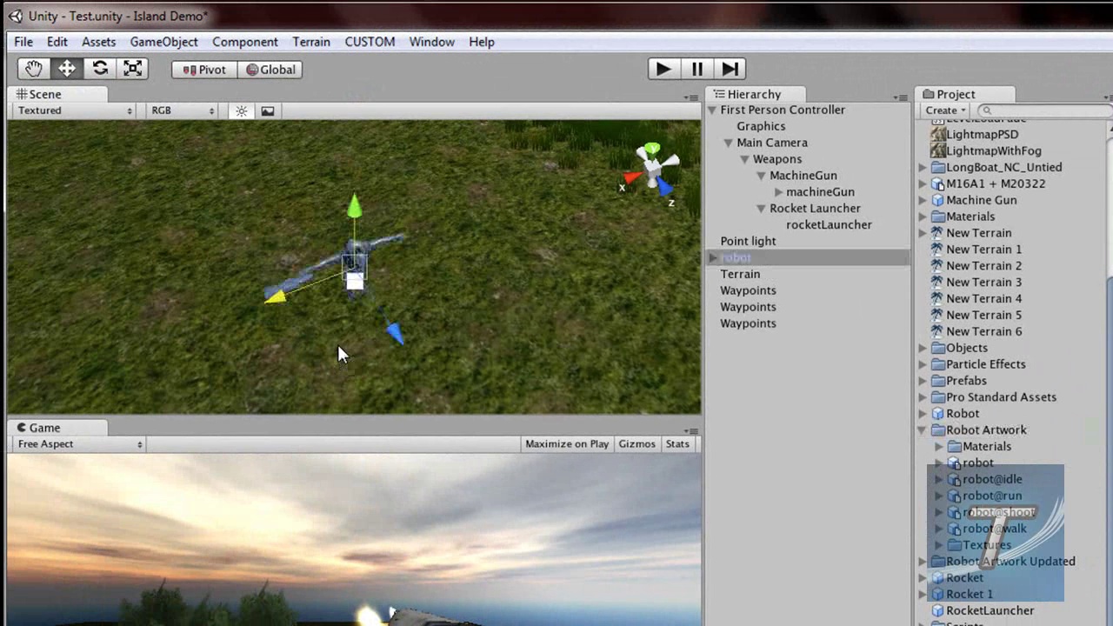
- Set the robot's Y position to 1
{"action": "mouse_move", "coordinate": [353, 208]}
{"action": "left_mouse_down"}
{"action": "mouse_move", "coordinate": [353, 246]}
{"action": "mouse_move", "coordinate": [353, 203]}
{"action": "left_mouse_up"}
{"action": "double_click", "coordinate": [969, 209]}
{"action": "left_click", "coordinate": [969, 208]}
{"action": "left_click_drag", "start_coordinate": [1002, 218], "coordinate": [813, 211]}
{"action": "type", "text": "1"}
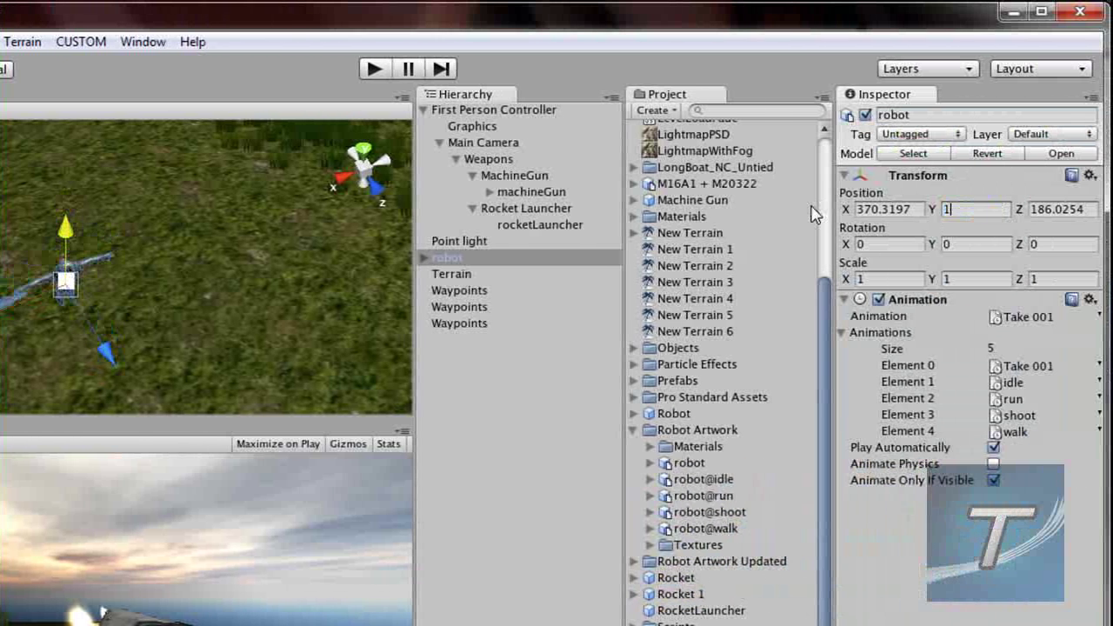
- Scale the robot uniformly to about 2 and raise it to a Y position of about 2.85
{"action": "type", "text": "r"}
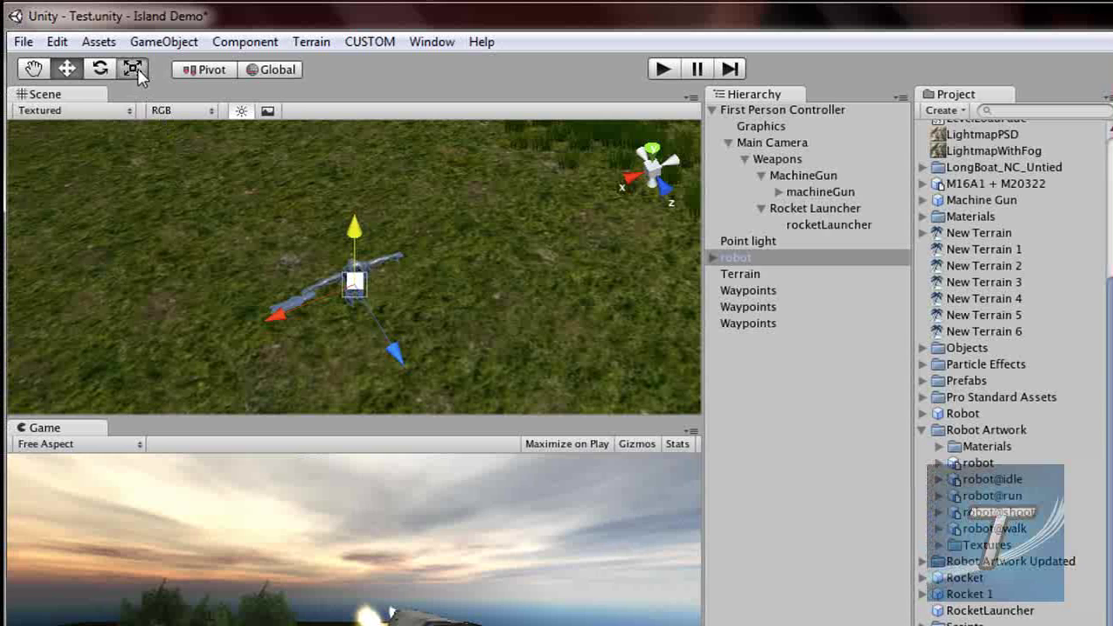
{"action": "left_click_drag", "start_coordinate": [335, 275], "coordinate": [431, 225]}
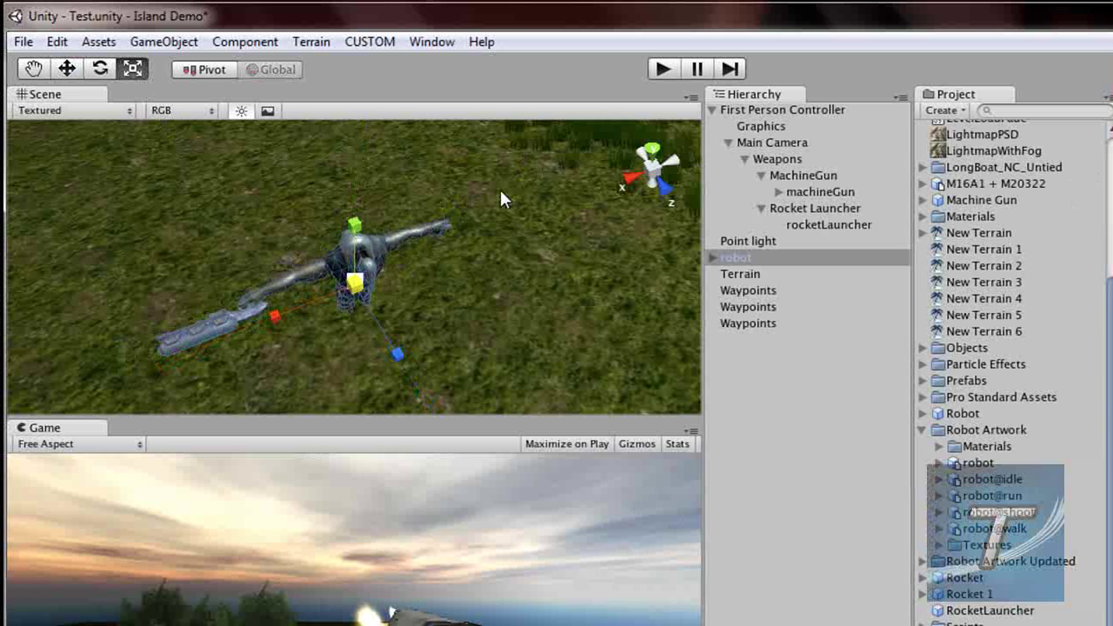
{"action": "left_click", "coordinate": [67, 70]}
{"action": "left_click_drag", "start_coordinate": [358, 233], "coordinate": [356, 199]}
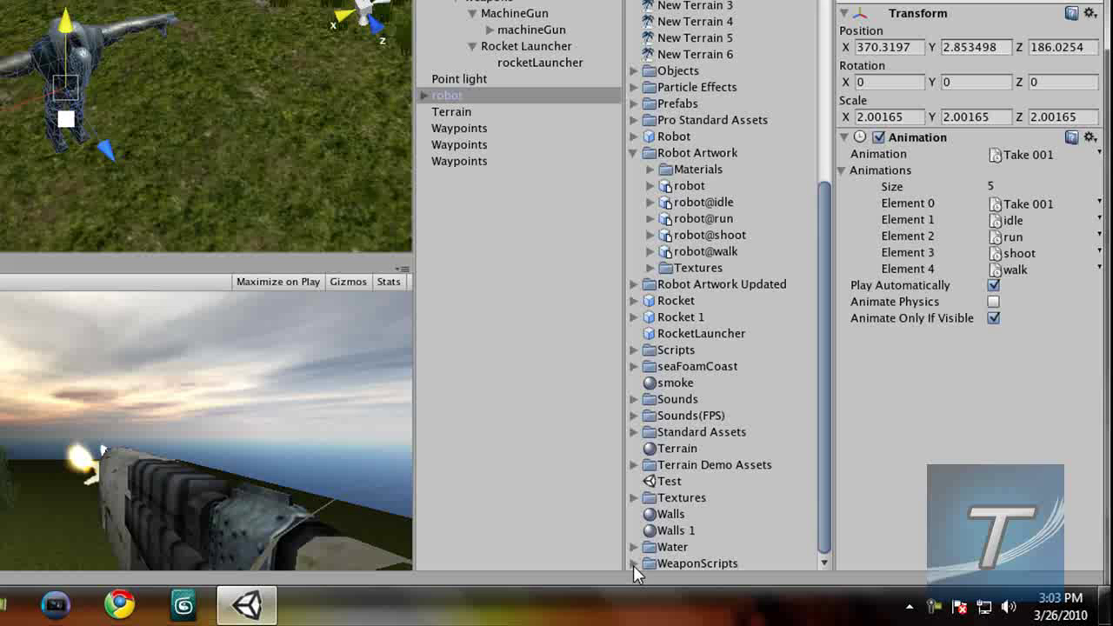
- Attach the AI, AIAnimation and CharacterDamage scripts from WeaponScripts to the robot, accepting the loss of its prefab connection
{"action": "left_click", "coordinate": [671, 584]}
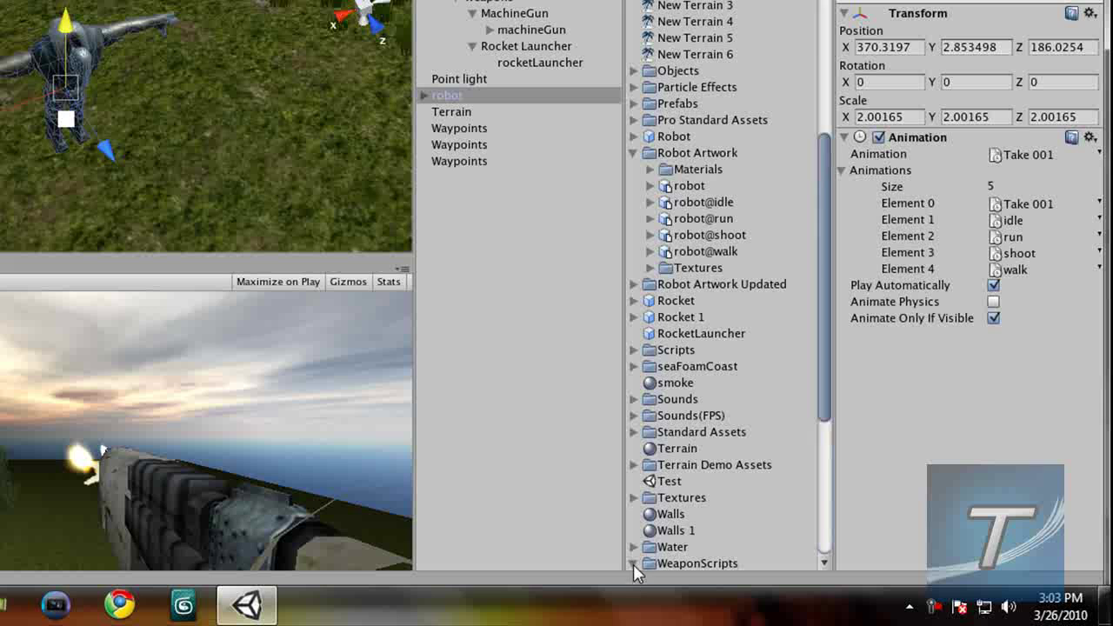
{"action": "scroll", "coordinate": [643, 457], "scroll_direction": "down", "scroll_amount": 6}
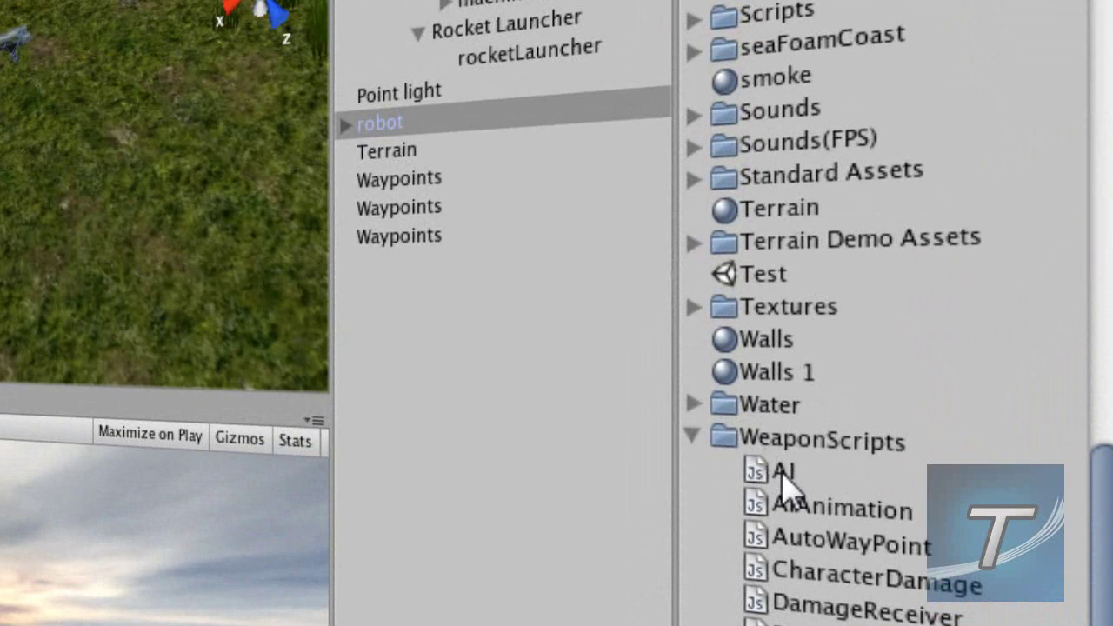
{"action": "left_click", "coordinate": [681, 286]}
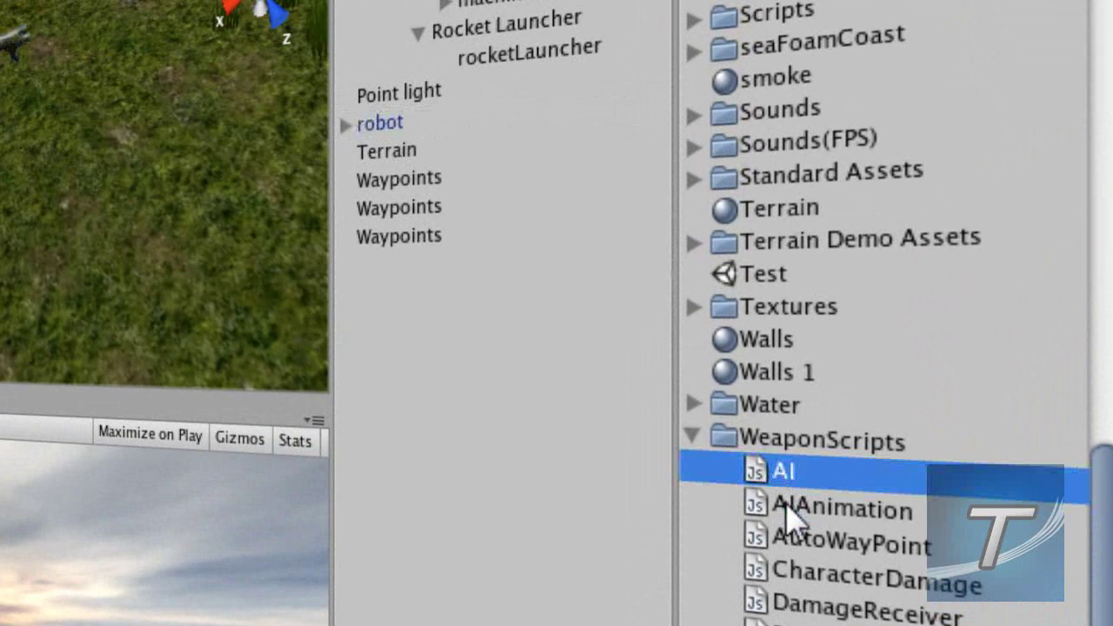
{"action": "left_click", "coordinate": [787, 511], "text": "shift"}
{"action": "left_click_drag", "start_coordinate": [804, 491], "coordinate": [465, 118]}
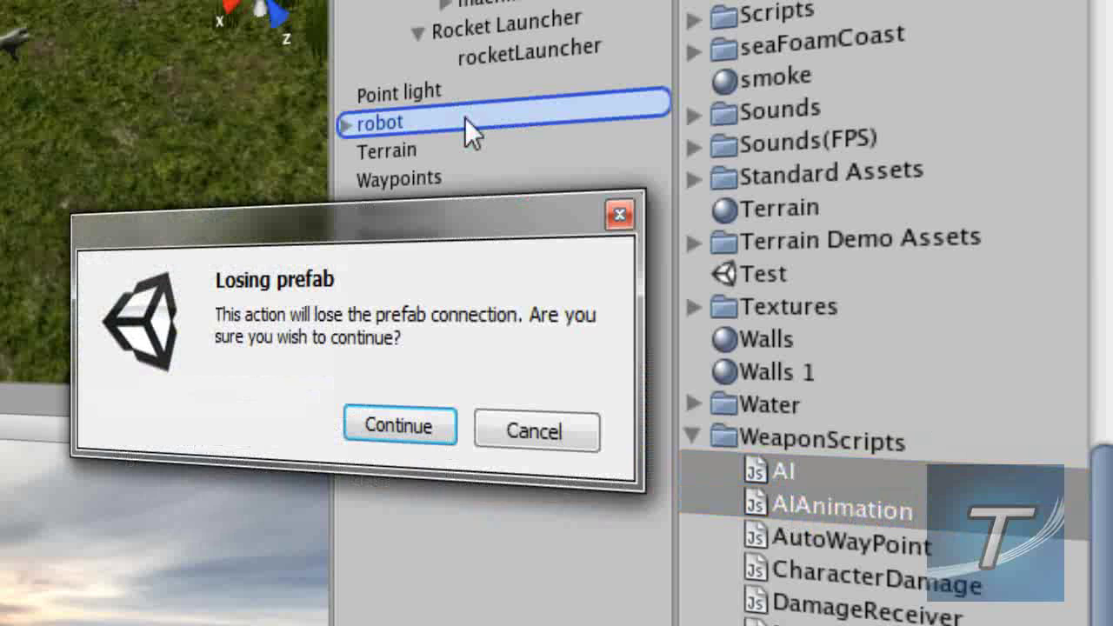
{"action": "left_click", "coordinate": [417, 425]}
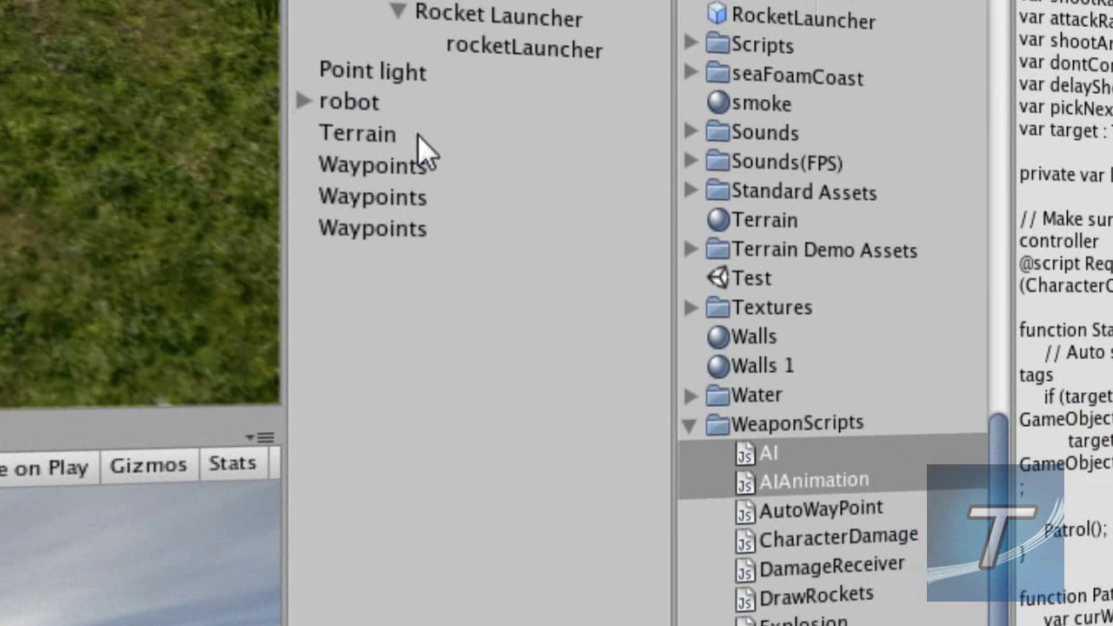
{"action": "left_click_drag", "start_coordinate": [851, 538], "coordinate": [437, 107]}
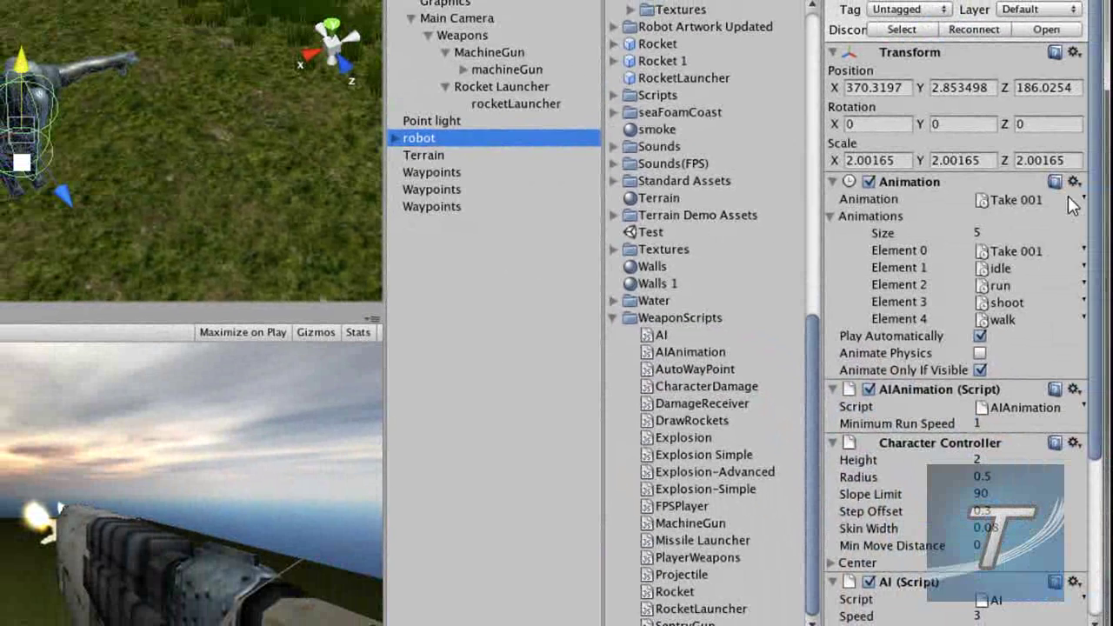
- Assign the First Person Controller as the Target of the robot's AI script
{"action": "scroll", "coordinate": [957, 366], "scroll_direction": "down", "scroll_amount": 5}
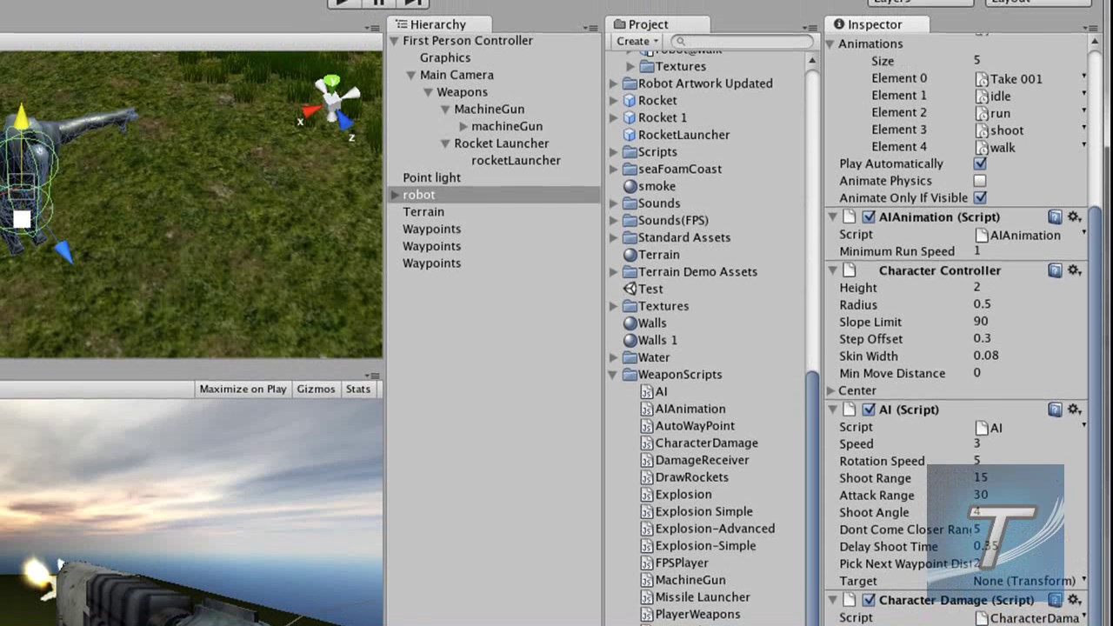
{"action": "left_click", "coordinate": [518, 41]}
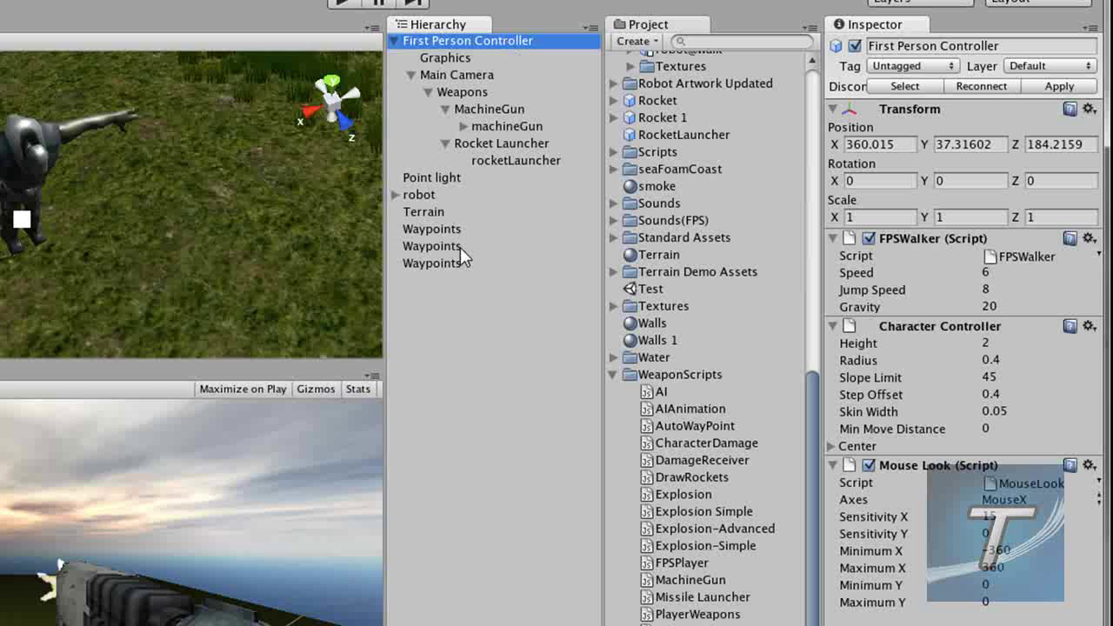
{"action": "left_click", "coordinate": [422, 195]}
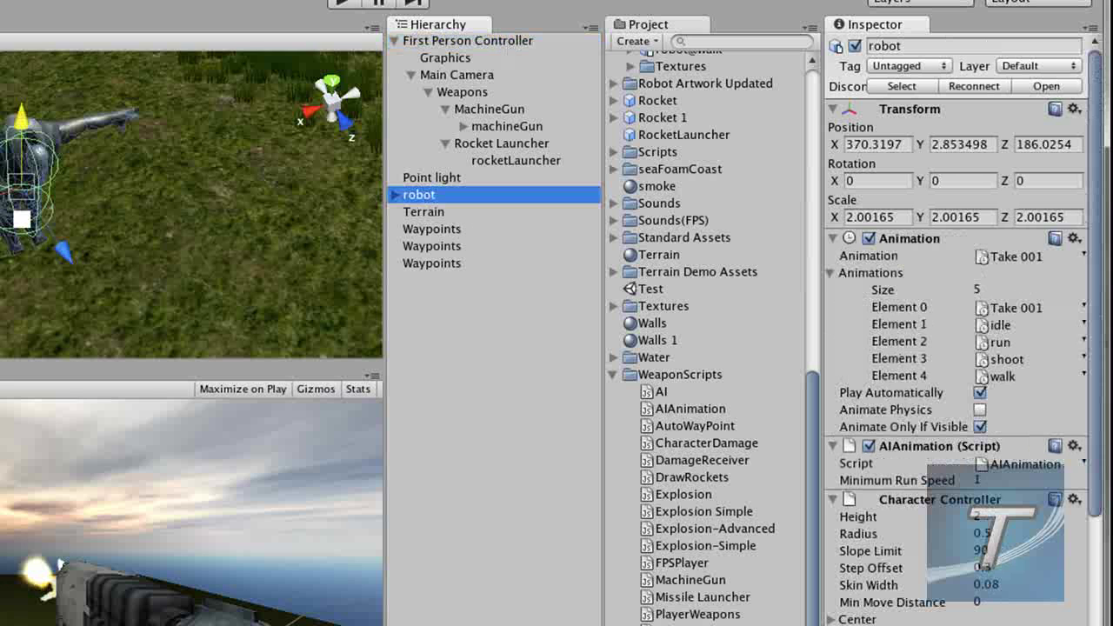
{"action": "left_click_drag", "start_coordinate": [1098, 426], "coordinate": [1098, 581]}
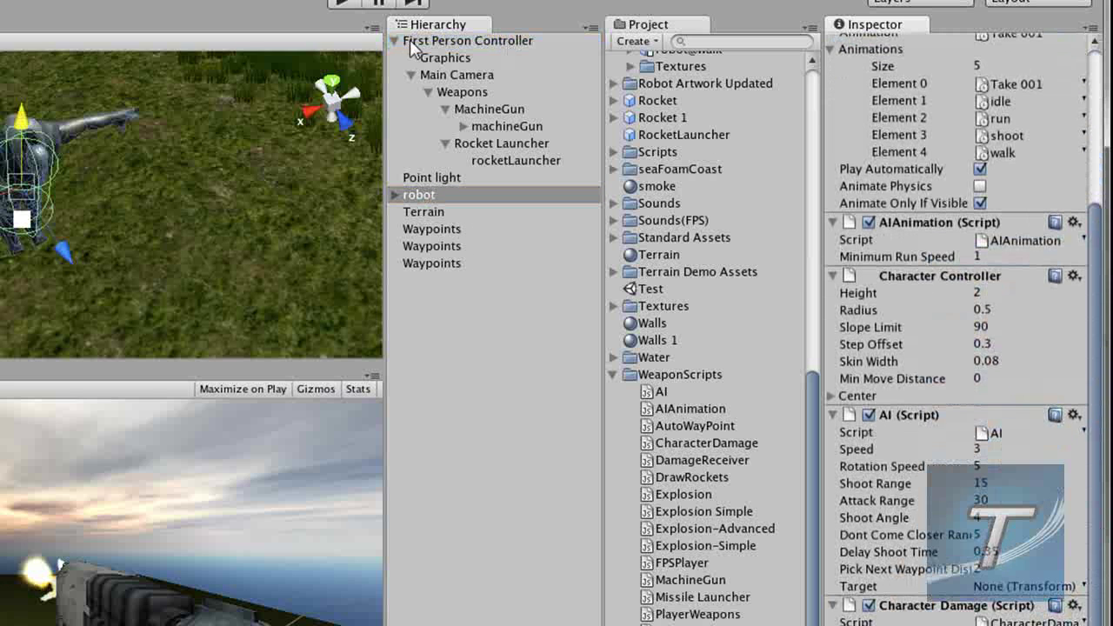
{"action": "left_click_drag", "start_coordinate": [434, 44], "coordinate": [1016, 591]}
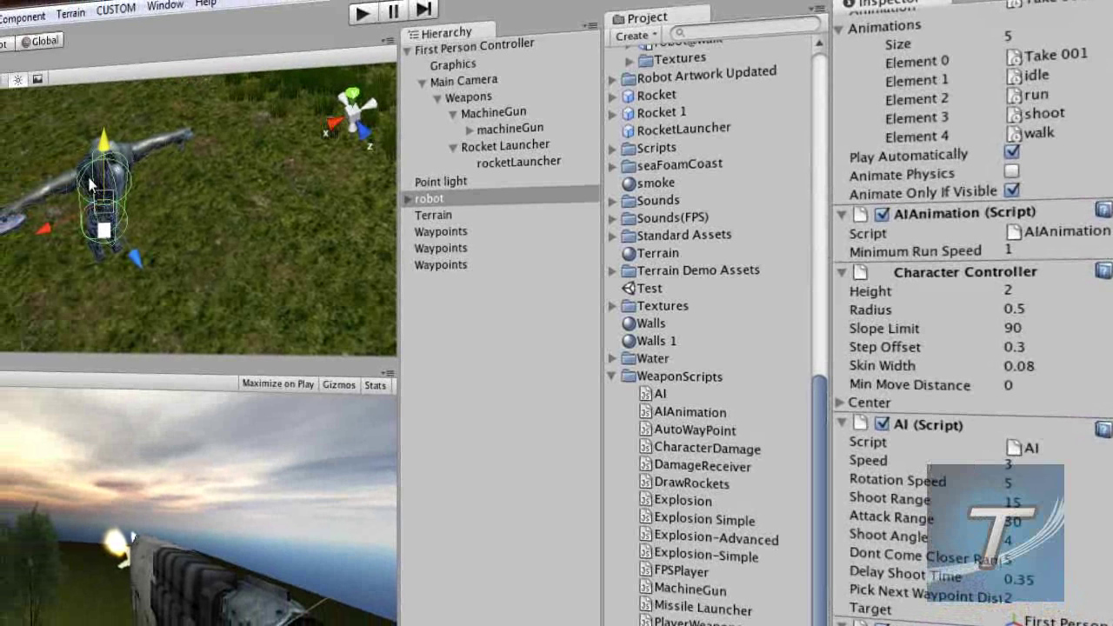
- Enlarge the robot's Character Controller to a height of about 3.17 and a radius of about 0.55
{"action": "left_click_drag", "start_coordinate": [947, 287], "coordinate": [989, 311]}
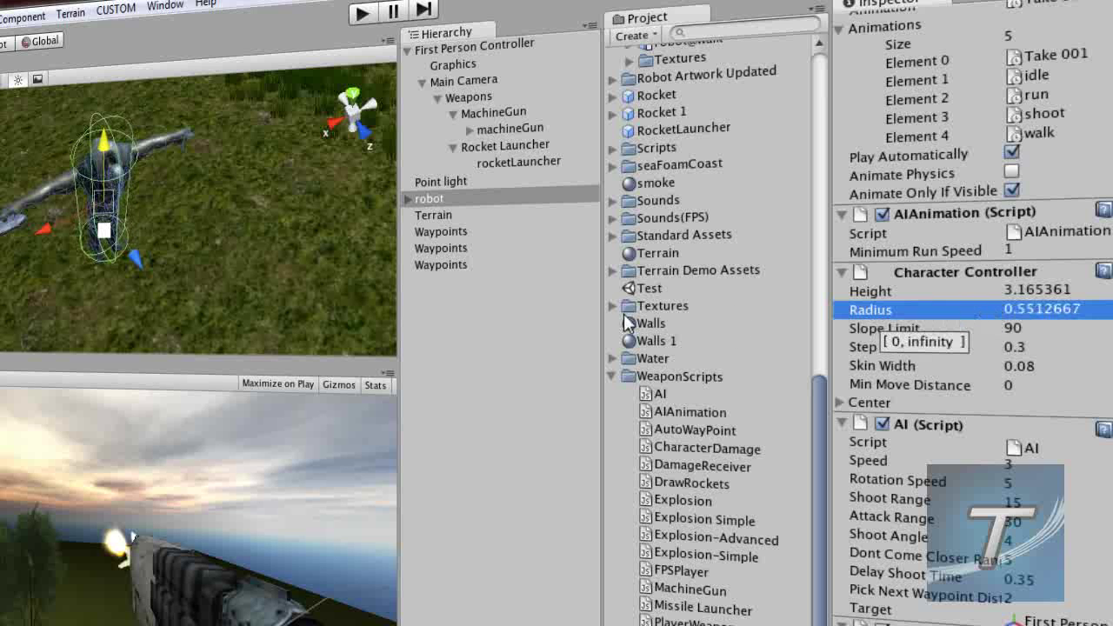
- Review the Dead Replacement and Die Sound settings of the robot's Character Damage script
{"action": "scroll", "coordinate": [972, 322], "scroll_direction": "down", "scroll_amount": 1}
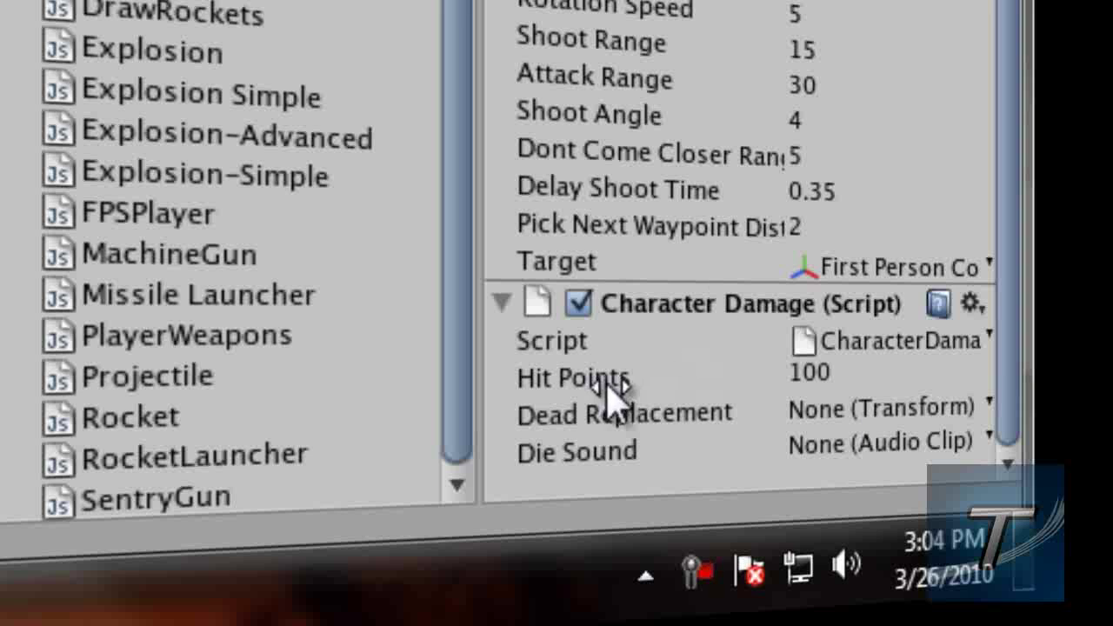
{"action": "left_click", "coordinate": [741, 414]}
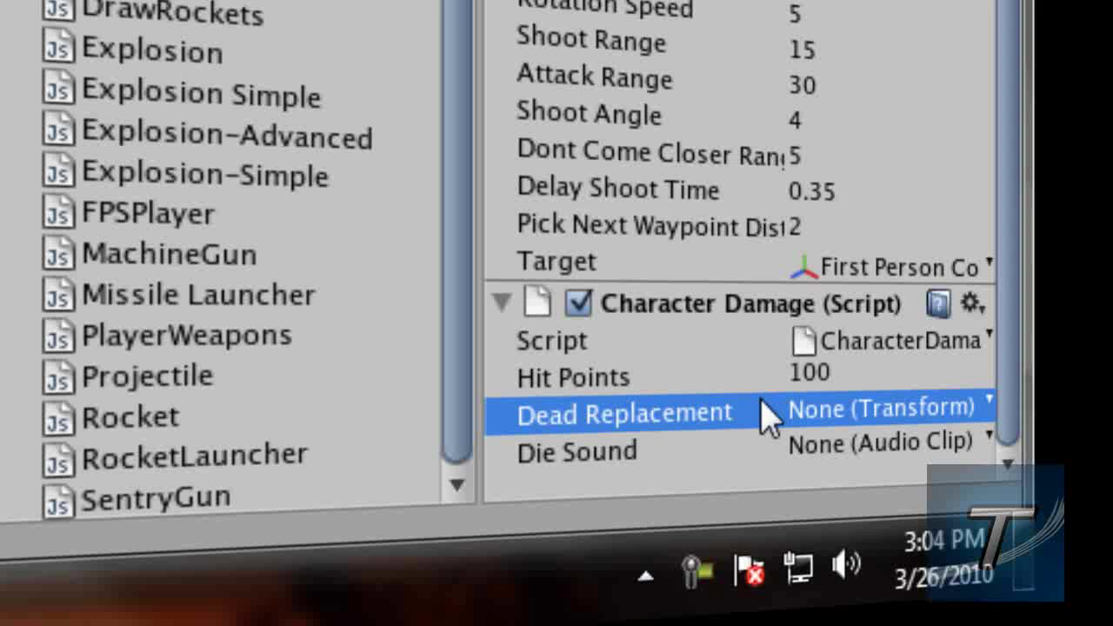
{"action": "left_click", "coordinate": [769, 460]}
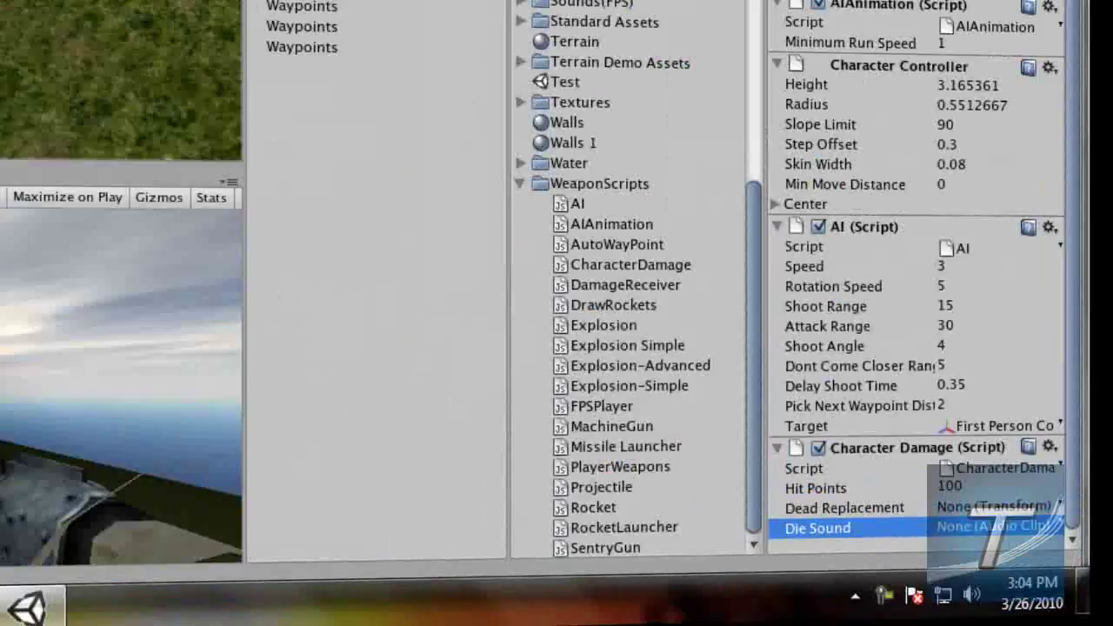
- Play-test the scene to watch how the robot reacts to the player, and stop the test
{"action": "left_click", "coordinate": [585, 207]}
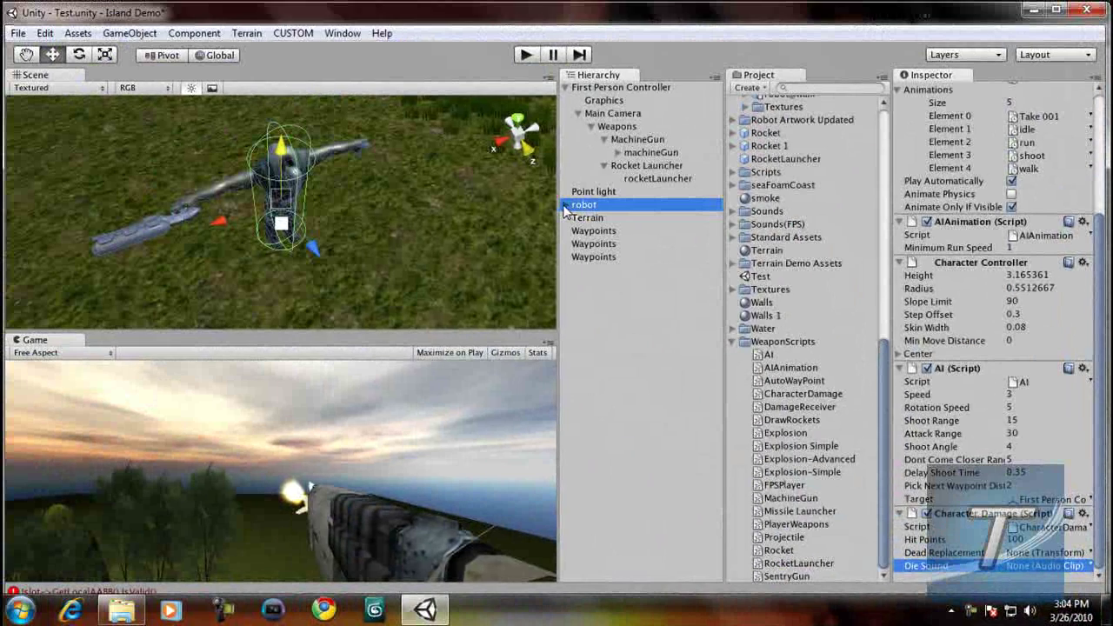
{"action": "left_click", "coordinate": [524, 57]}
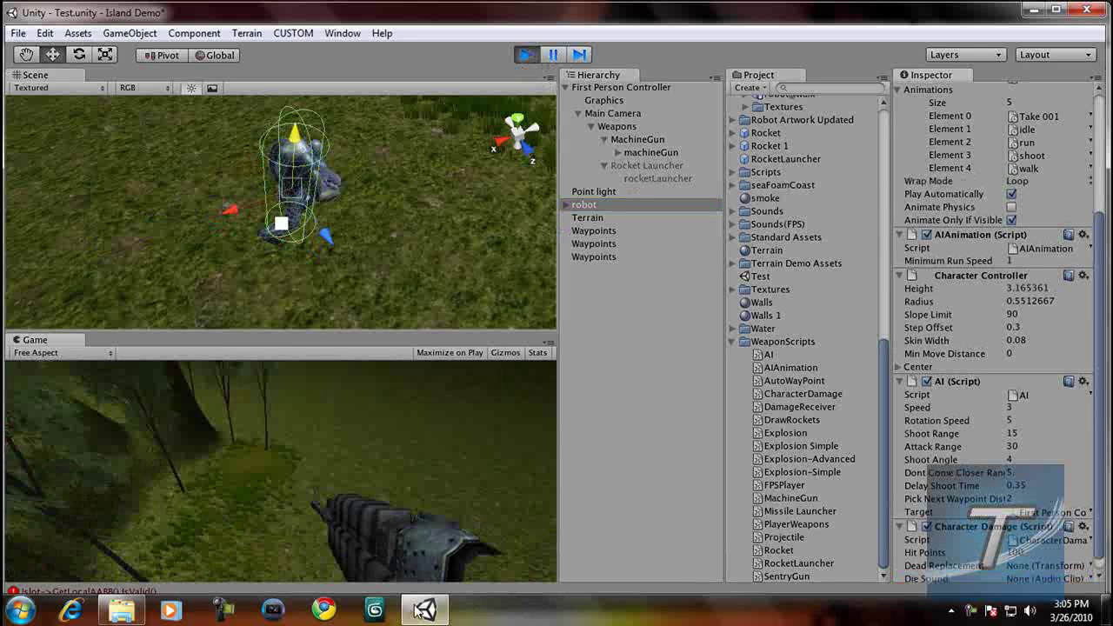
{"action": "left_click", "coordinate": [278, 554]}
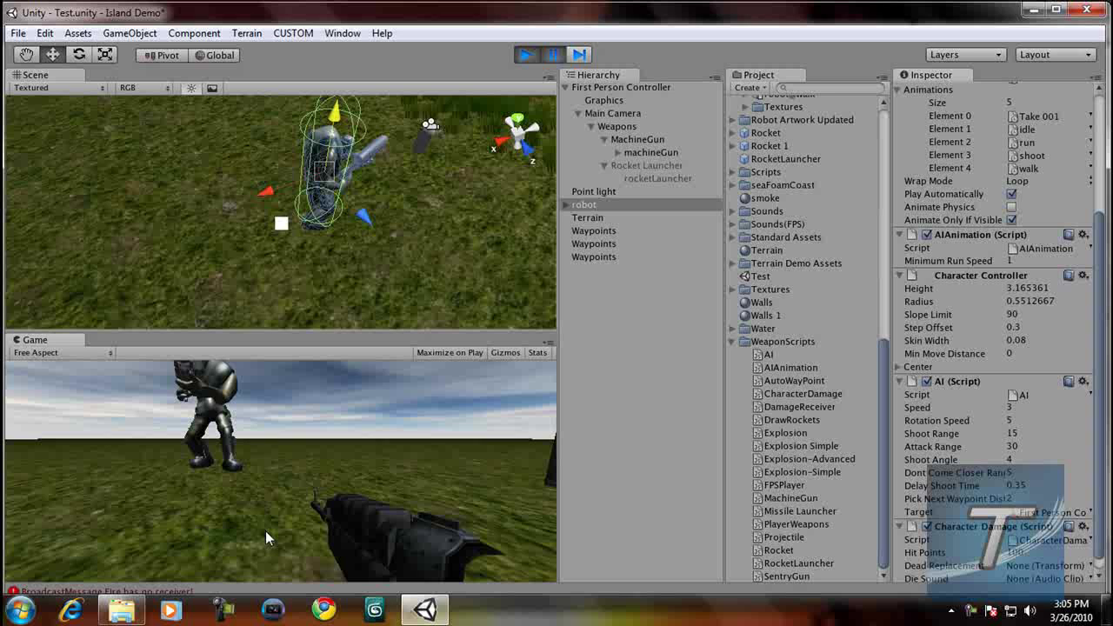
{"action": "left_click", "coordinate": [528, 54]}
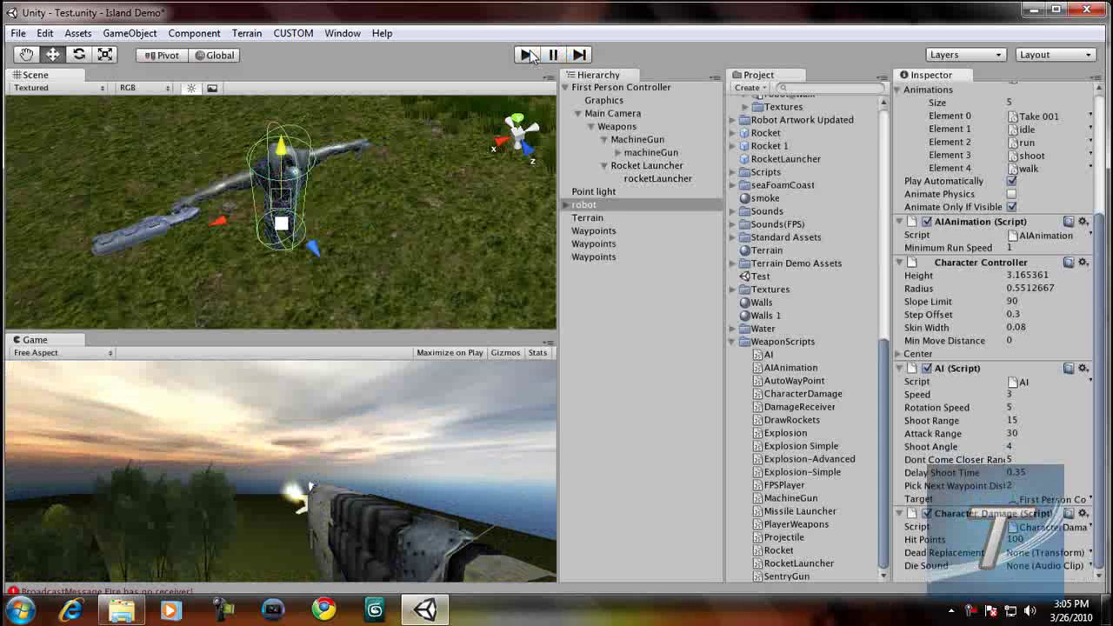
- Create an empty game object at the robot's gun, name it gun_spawn and make it a child of the robot
{"action": "left_click", "coordinate": [567, 205]}
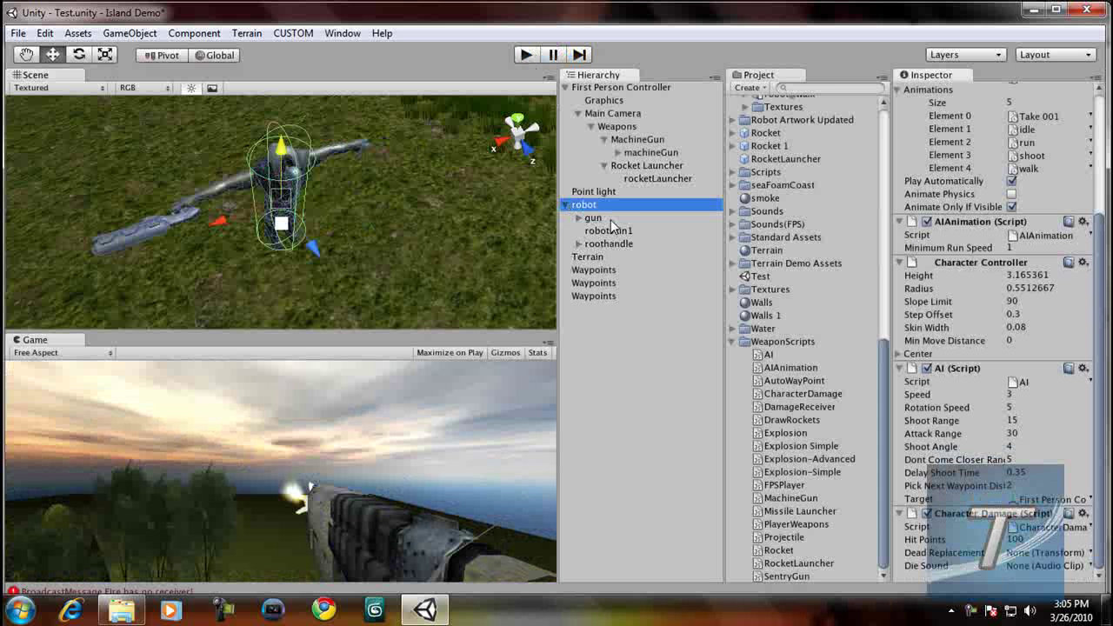
{"action": "left_click", "coordinate": [591, 220]}
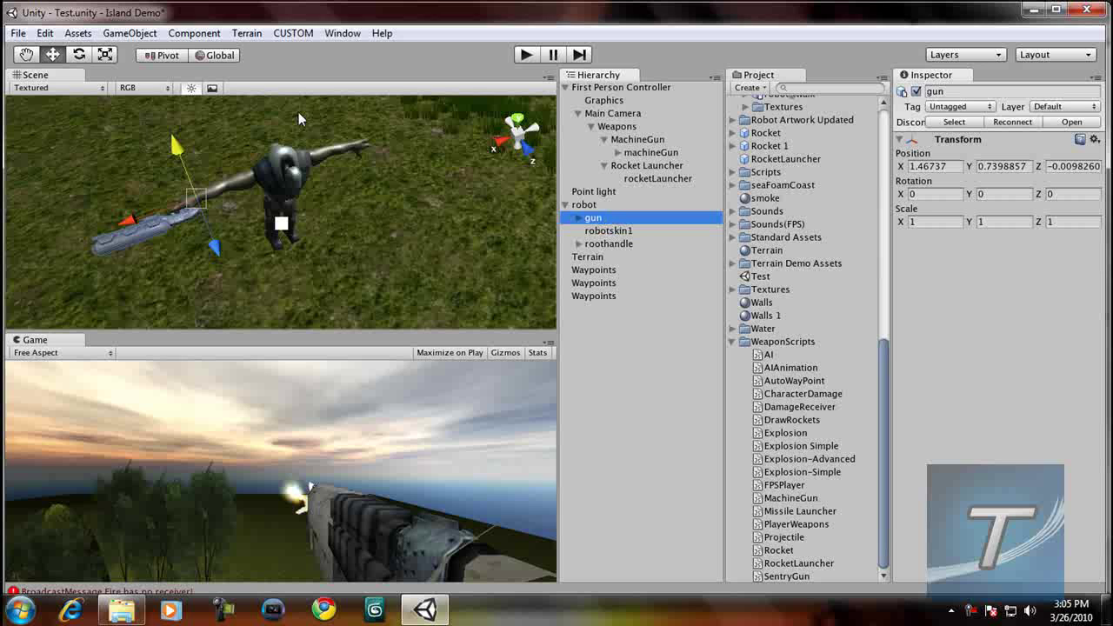
{"action": "left_click", "coordinate": [128, 33]}
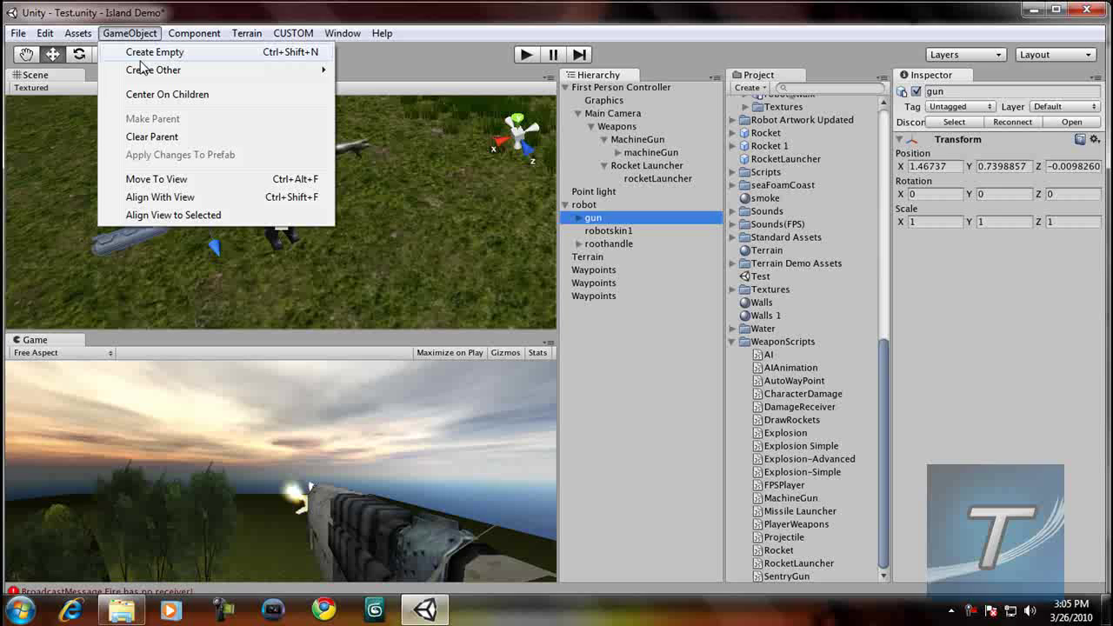
{"action": "left_click", "coordinate": [152, 54]}
{"action": "left_click", "coordinate": [970, 92]}
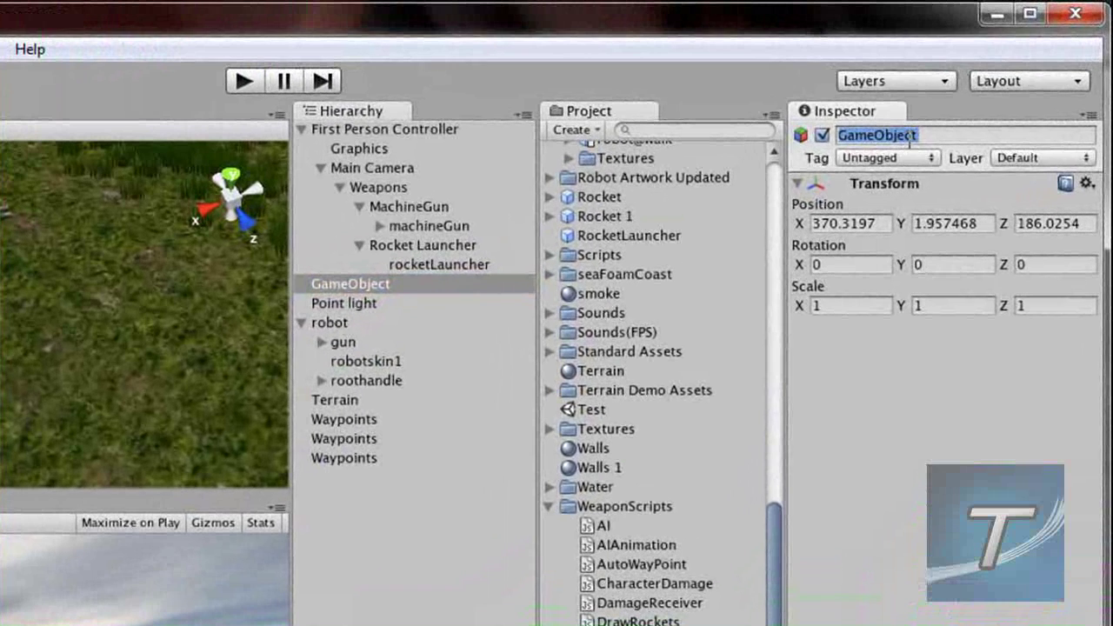
{"action": "type", "text": "gun_spawn"}
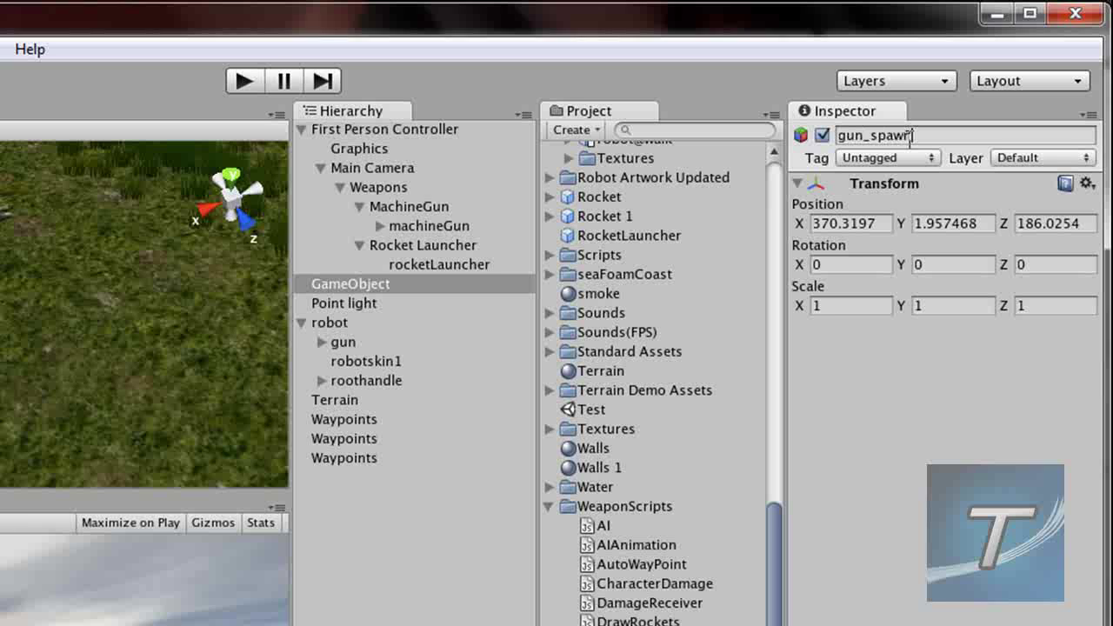
{"action": "key", "text": "Return"}
{"action": "left_click_drag", "start_coordinate": [403, 290], "coordinate": [397, 329]}
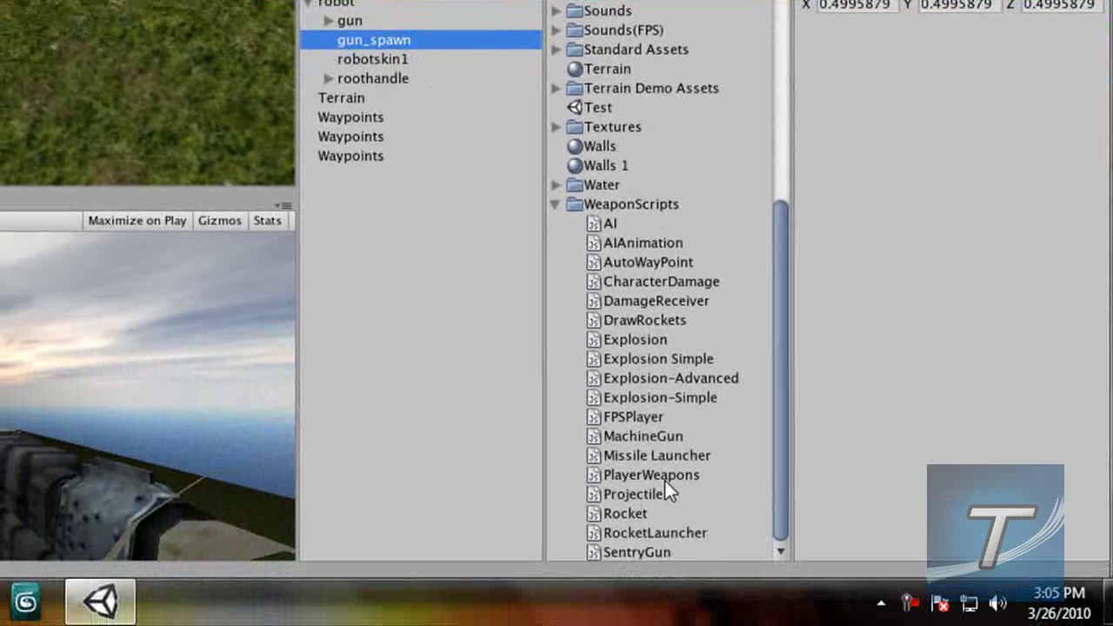
- Attach the RocketLauncher script to gun_spawn and assign the Rocket 1 prefab as its Projectile
{"action": "left_click_drag", "start_coordinate": [680, 533], "coordinate": [432, 40]}
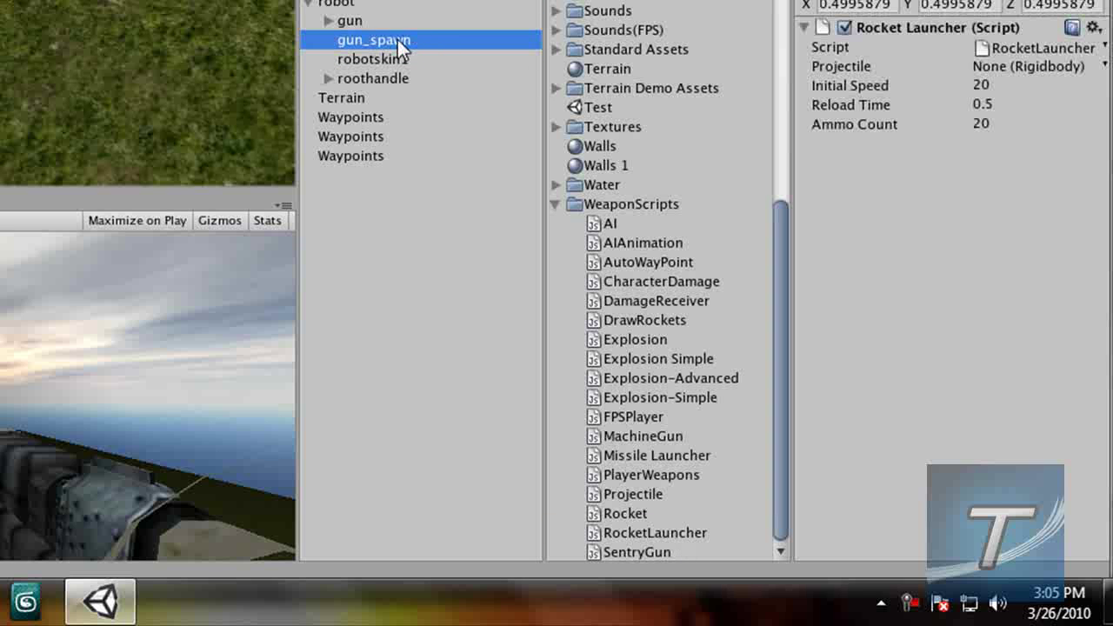
{"action": "left_click", "coordinate": [556, 204]}
{"action": "scroll", "coordinate": [619, 224], "scroll_direction": "up", "scroll_amount": 2}
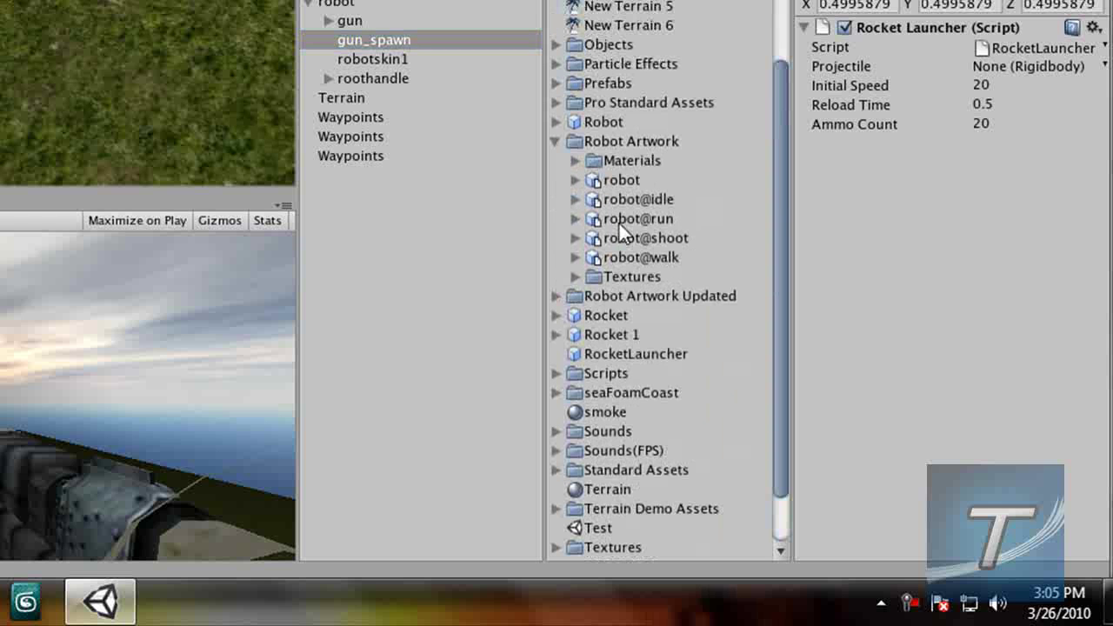
{"action": "left_click", "coordinate": [556, 142]}
{"action": "left_click_drag", "start_coordinate": [604, 264], "coordinate": [1017, 64]}
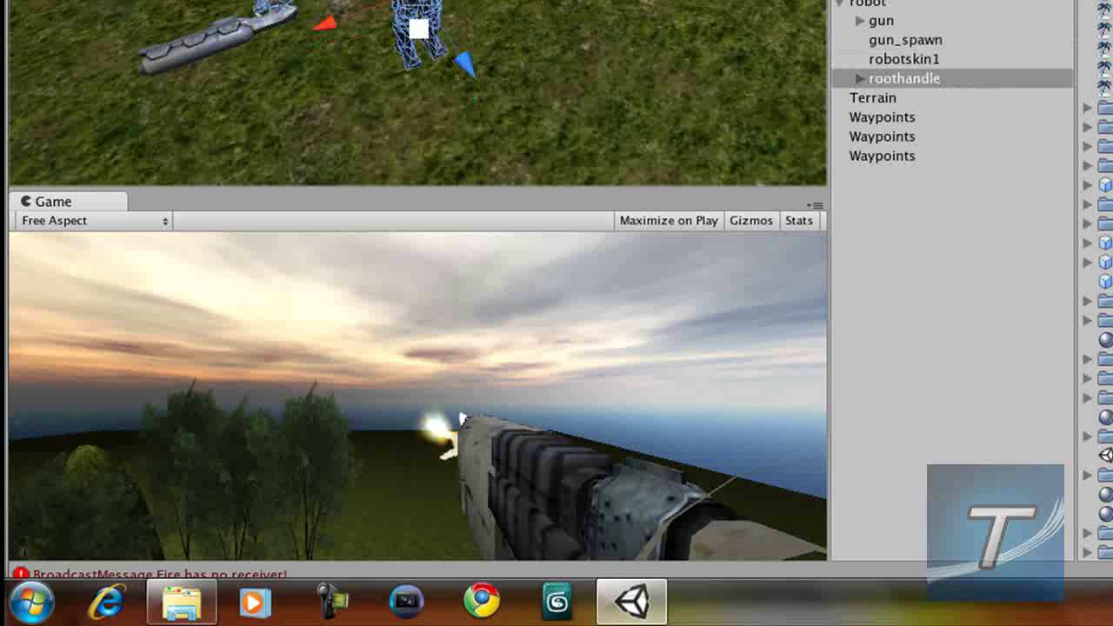
- Scale the robot down to 1 on the X, Y and Z axes
{"action": "left_click", "coordinate": [878, 4]}
{"action": "left_click", "coordinate": [419, 38]}
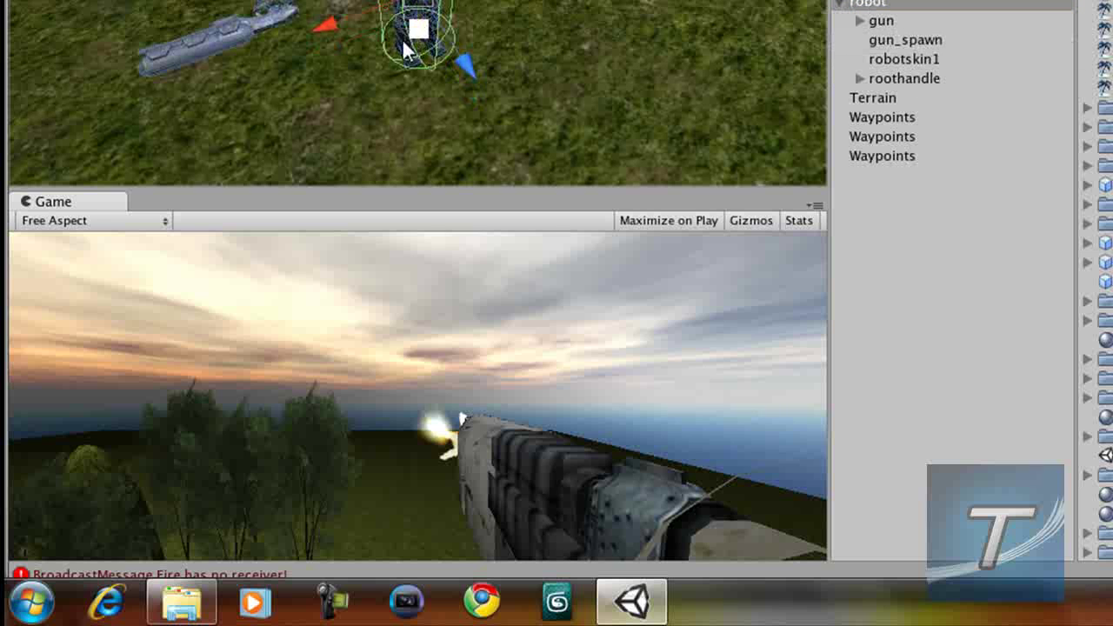
{"action": "left_click", "coordinate": [415, 42]}
{"action": "left_click", "coordinate": [414, 35]}
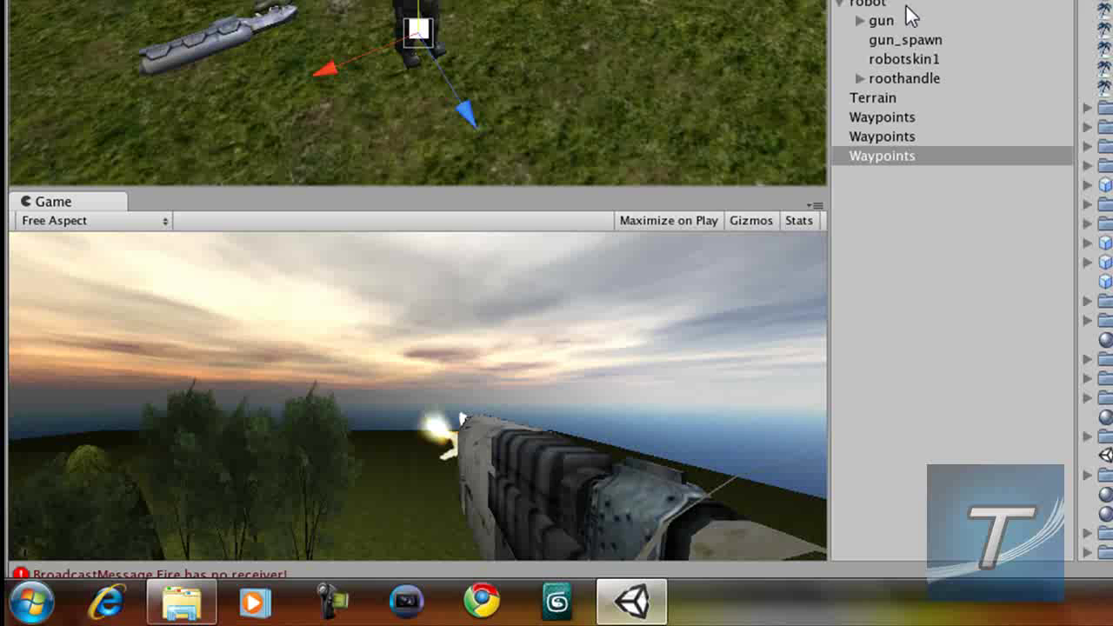
{"action": "left_click", "coordinate": [878, 5]}
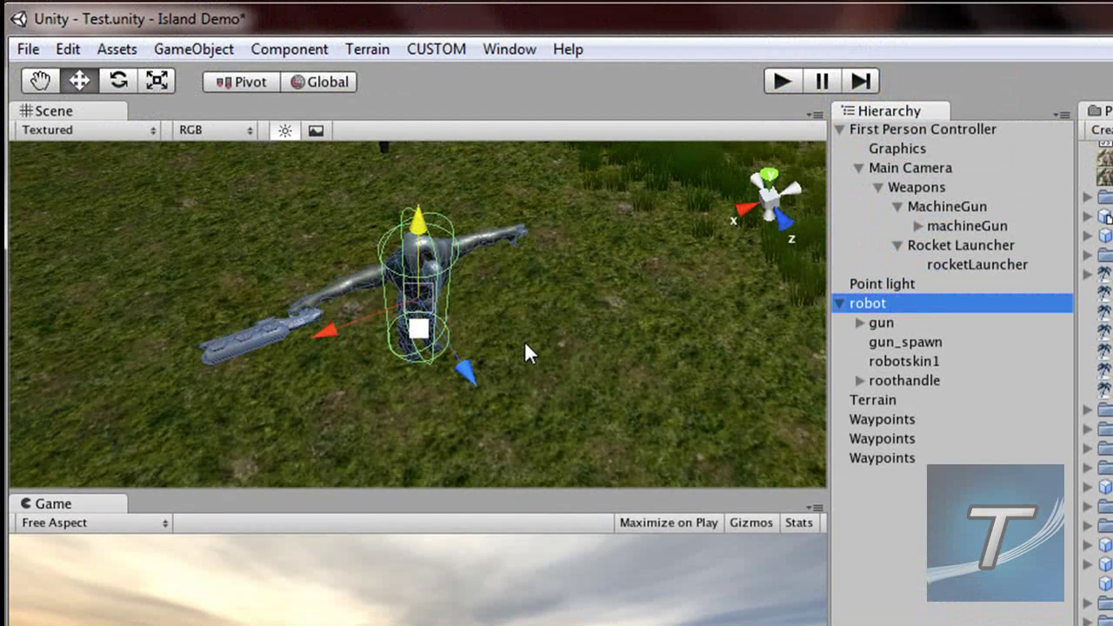
{"action": "key", "text": "f"}
{"action": "left_click", "coordinate": [162, 85]}
{"action": "mouse_move", "coordinate": [414, 299]}
{"action": "left_mouse_down"}
{"action": "mouse_move", "coordinate": [340, 327]}
{"action": "mouse_move", "coordinate": [381, 302]}
{"action": "mouse_move", "coordinate": [407, 311]}
{"action": "left_mouse_up"}
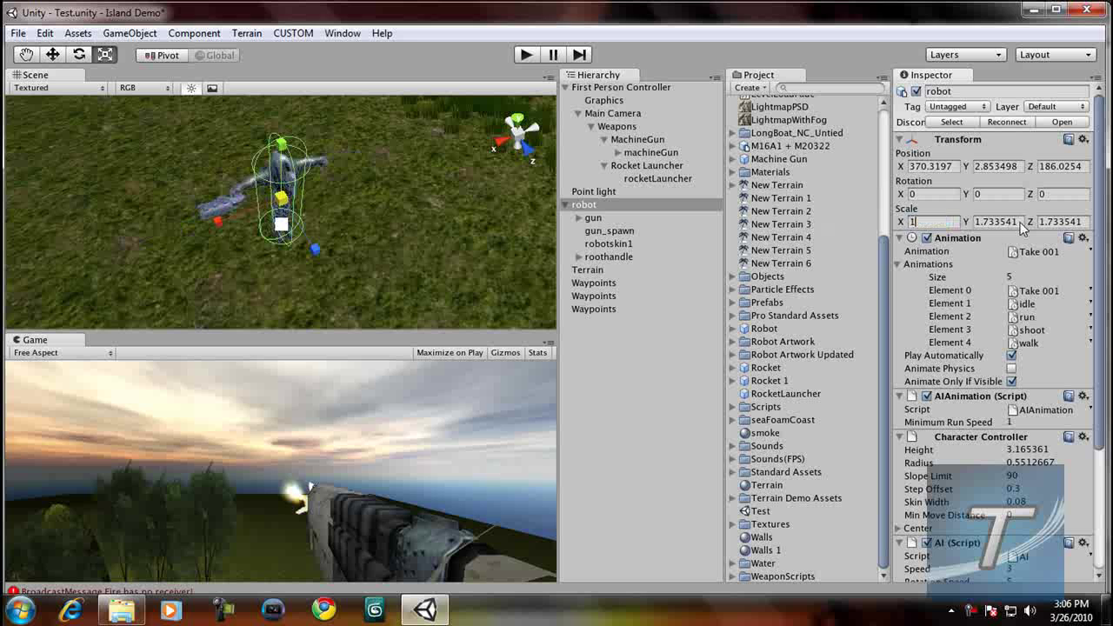
{"action": "left_click", "coordinate": [990, 227]}
{"action": "type", "text": "1"}
{"action": "key", "text": "Tab"}
{"action": "type", "text": "1"}
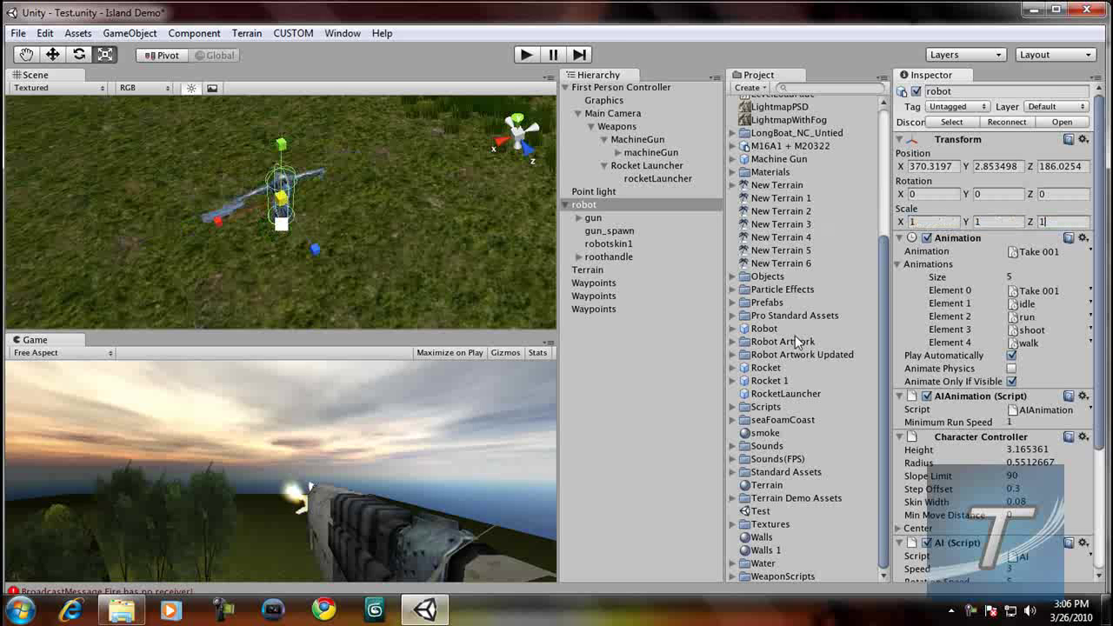
- Play-test the scene by shooting at the robot until it is destroyed, and stop the test
{"action": "left_click", "coordinate": [527, 55]}
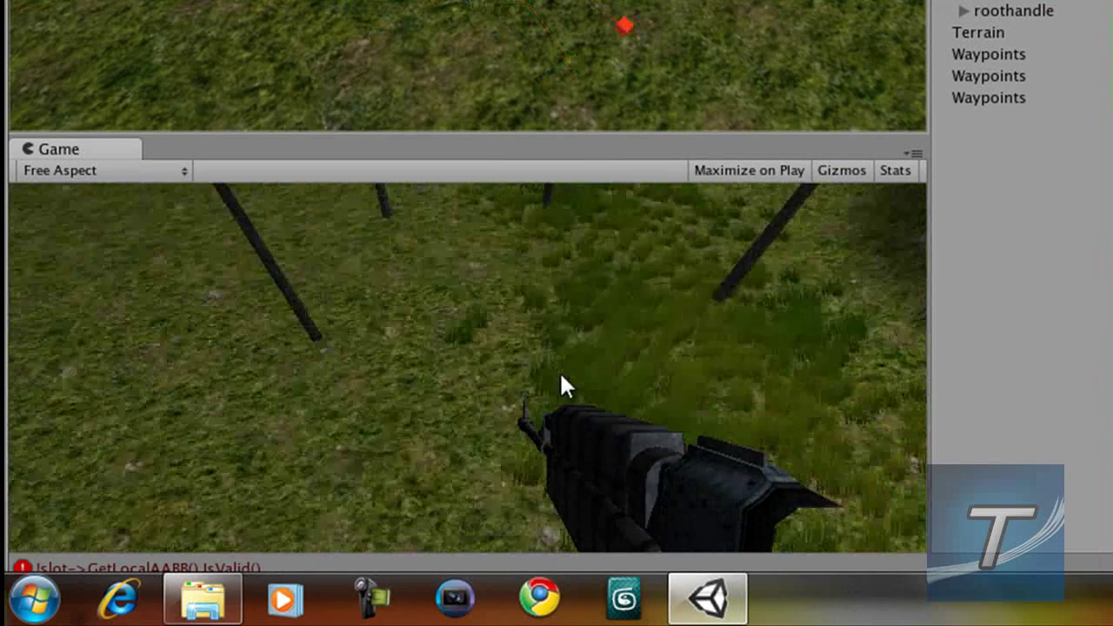
{"action": "left_click", "coordinate": [474, 329]}
{"action": "left_click", "coordinate": [479, 316]}
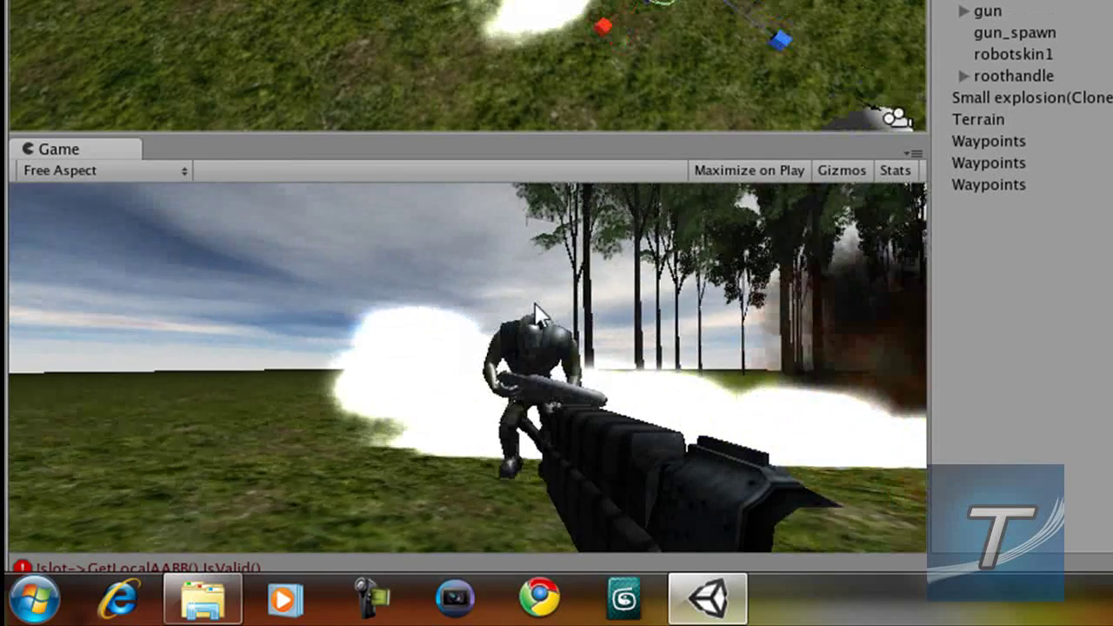
{"action": "left_click", "coordinate": [535, 305]}
{"action": "left_click", "coordinate": [536, 305]}
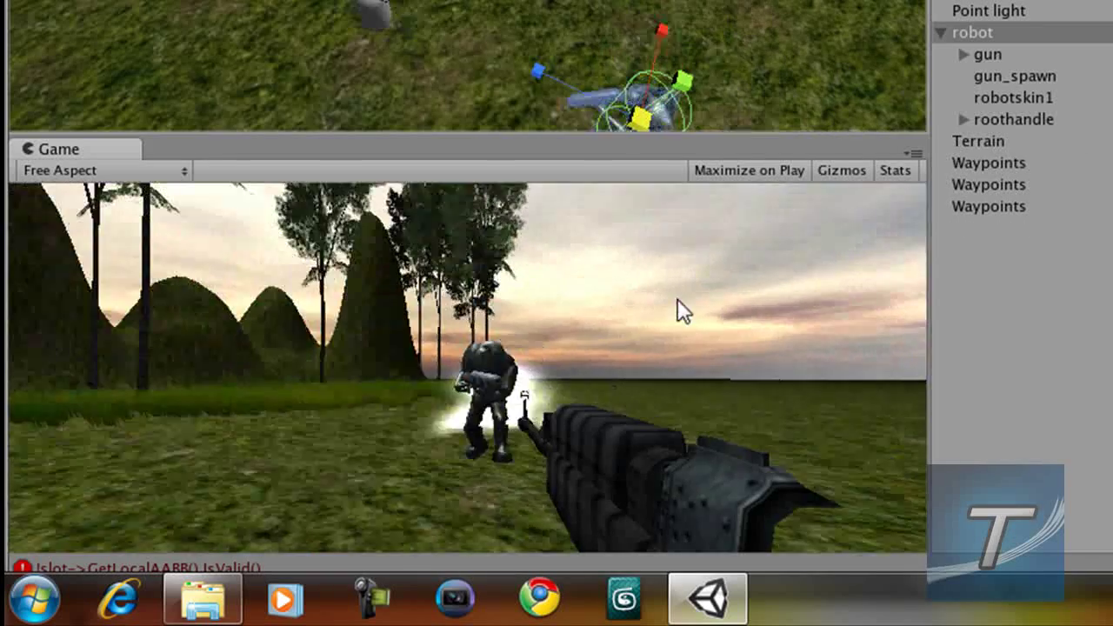
{"action": "left_click", "coordinate": [651, 314]}
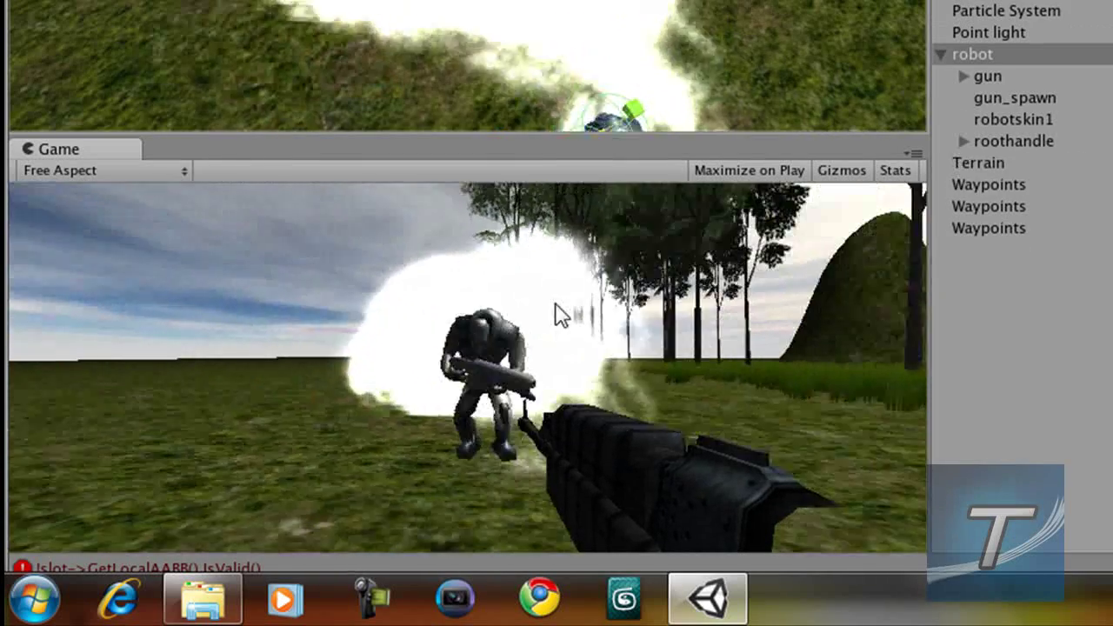
{"action": "left_click", "coordinate": [561, 315]}
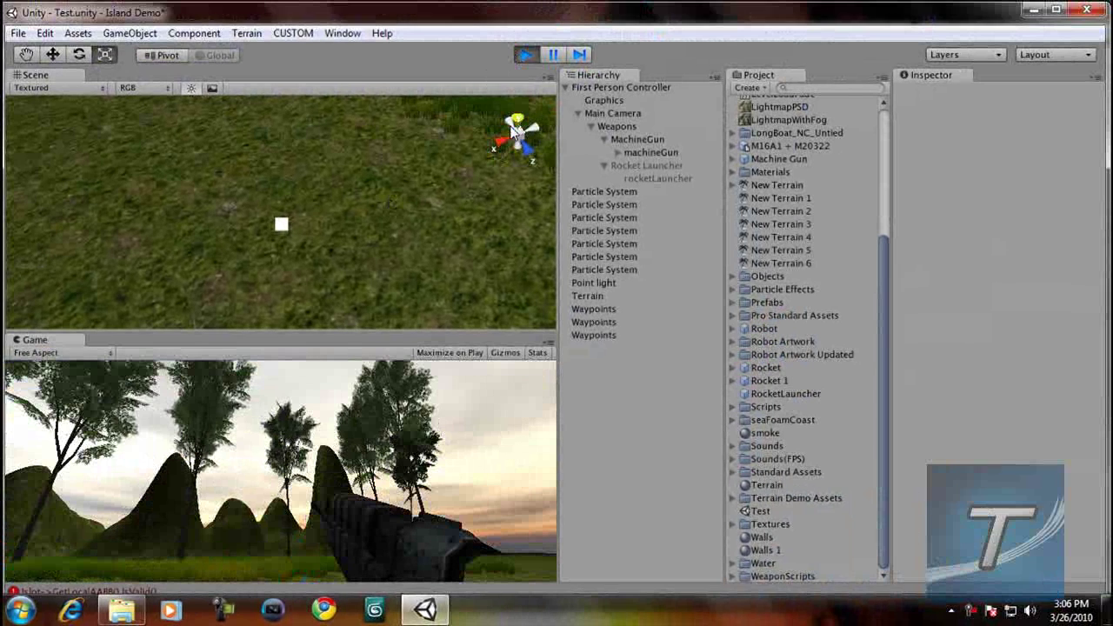
{"action": "left_click", "coordinate": [522, 55]}
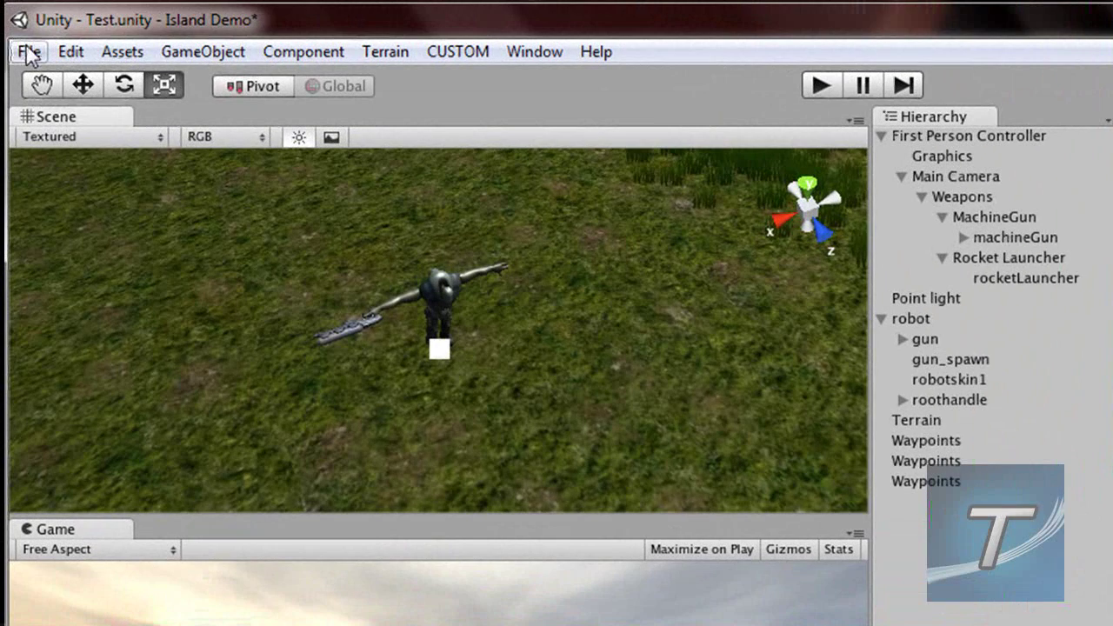
- Save the Test scene and create a new empty scene
{"action": "left_click", "coordinate": [28, 53]}
{"action": "left_click", "coordinate": [31, 144]}
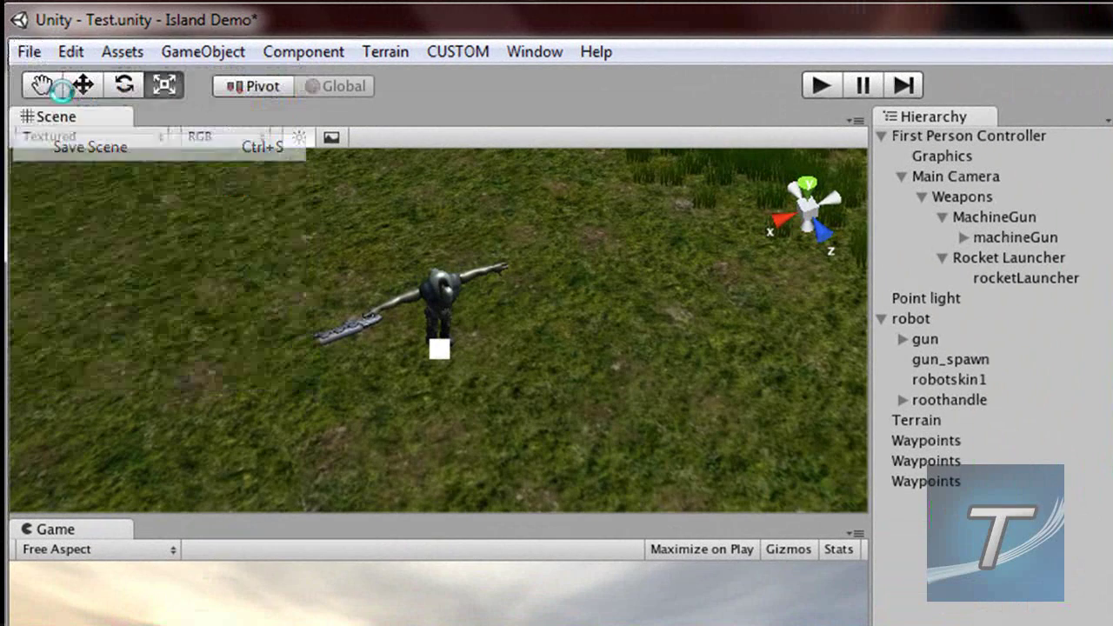
{"action": "left_click", "coordinate": [30, 53]}
{"action": "left_click", "coordinate": [44, 80]}
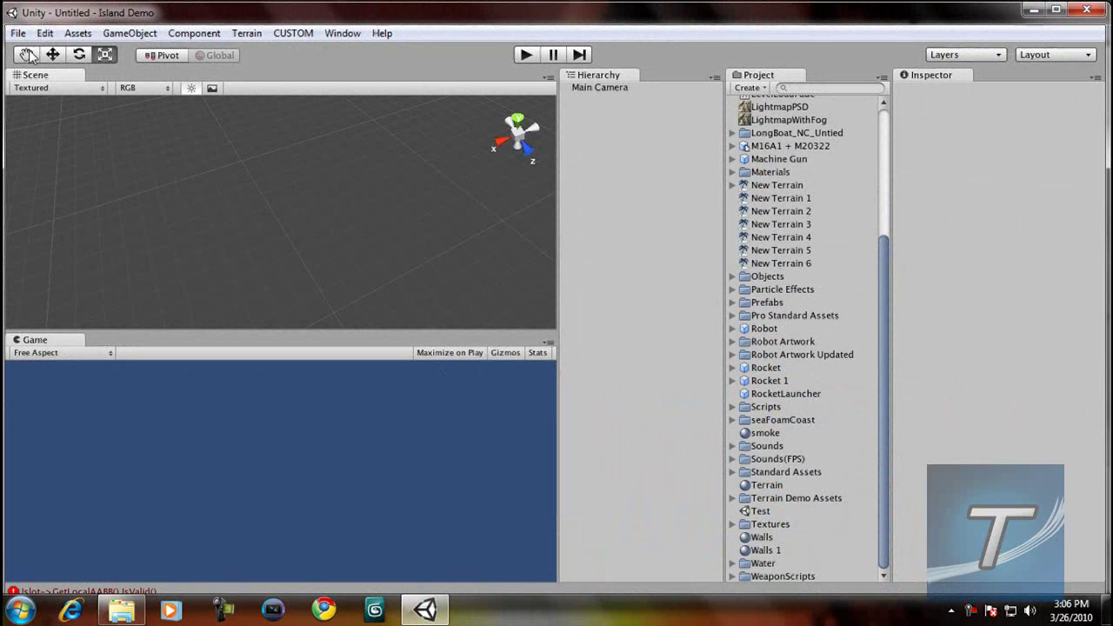
{"action": "left_click", "coordinate": [27, 55]}
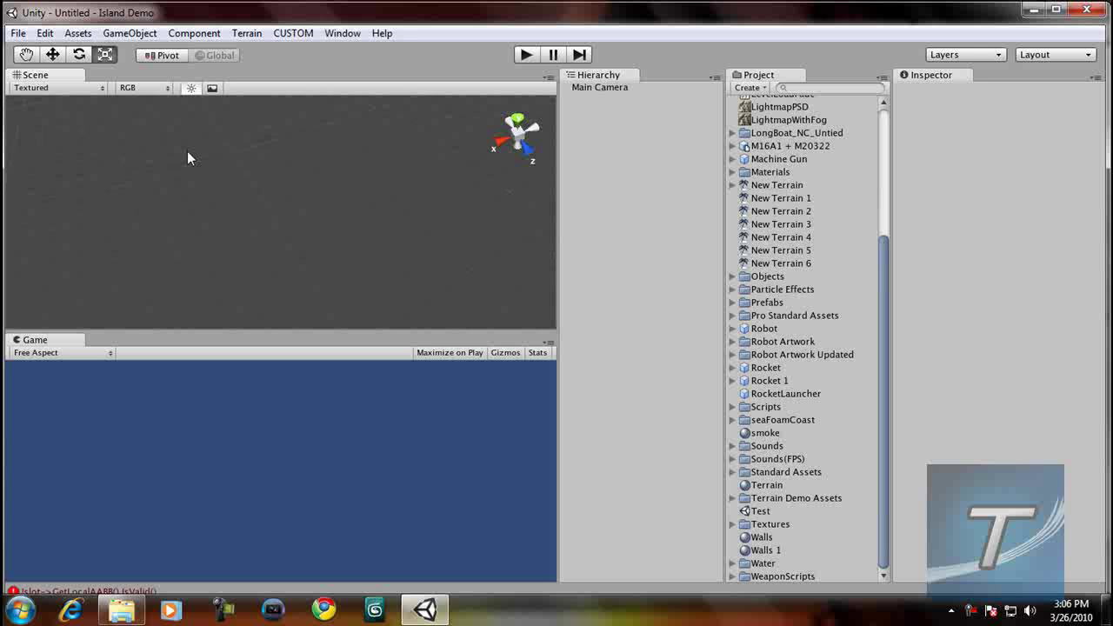
- Add a cube to the new scene and stretch it along its X and Z axes into a wide slab
{"action": "left_click", "coordinate": [129, 33]}
{"action": "mouse_move", "coordinate": [157, 70]}
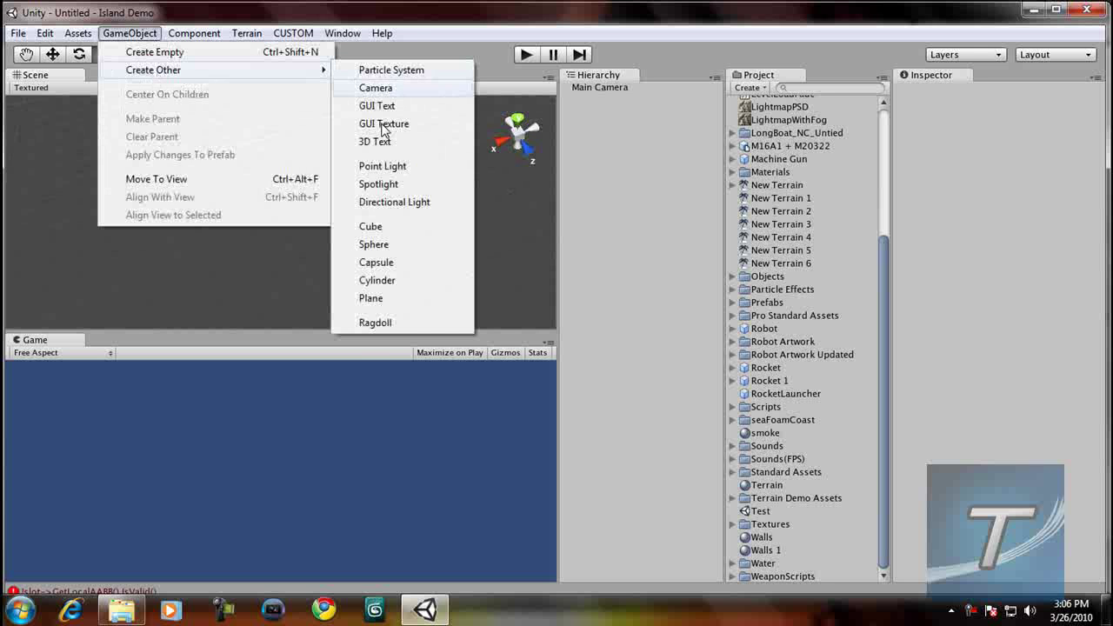
{"action": "left_click", "coordinate": [390, 226]}
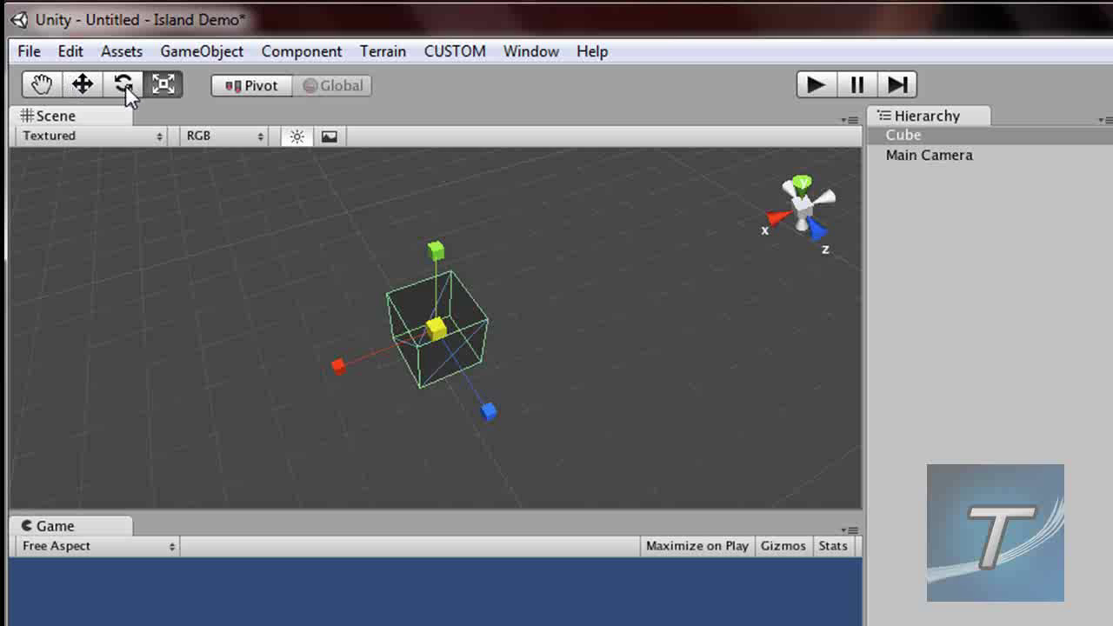
{"action": "left_click_drag", "start_coordinate": [339, 368], "coordinate": [408, 467]}
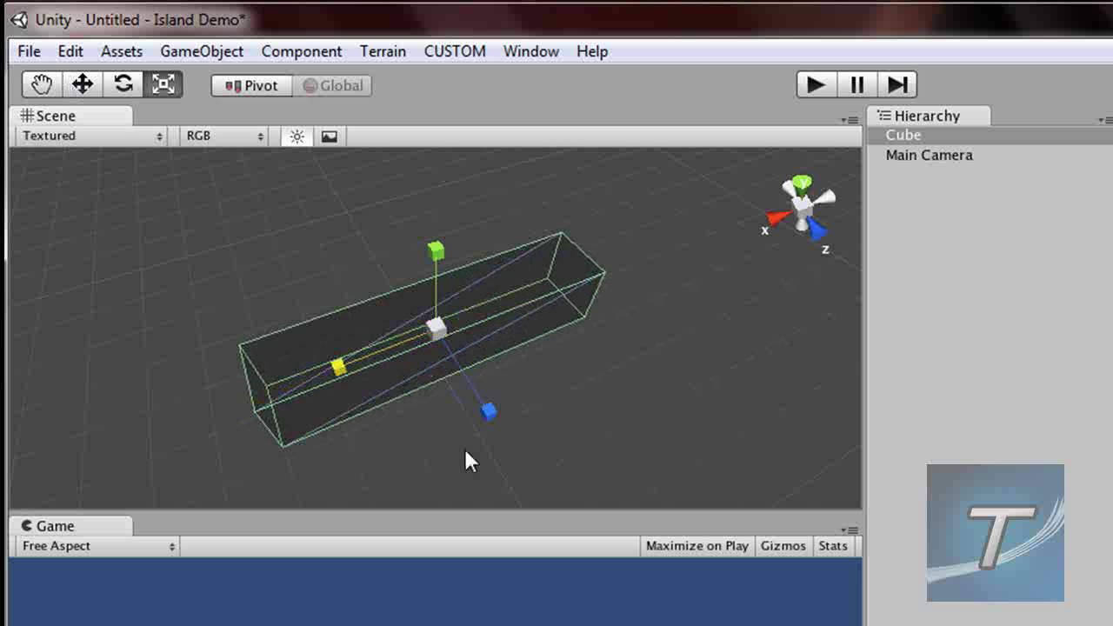
{"action": "left_click_drag", "start_coordinate": [488, 414], "coordinate": [747, 584]}
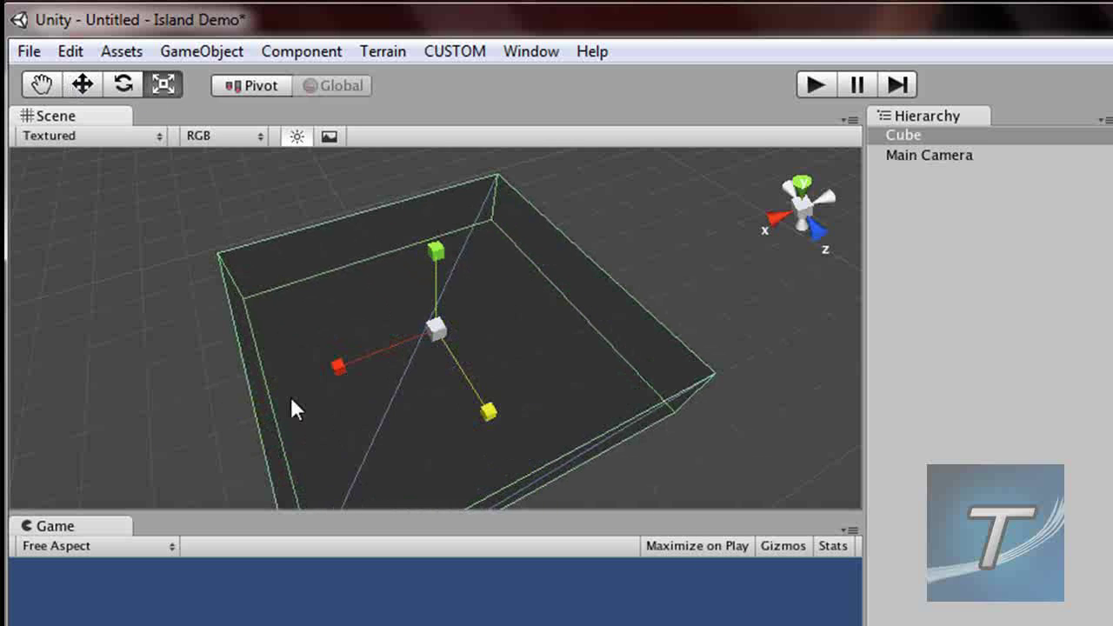
{"action": "left_click_drag", "start_coordinate": [339, 369], "coordinate": [300, 383]}
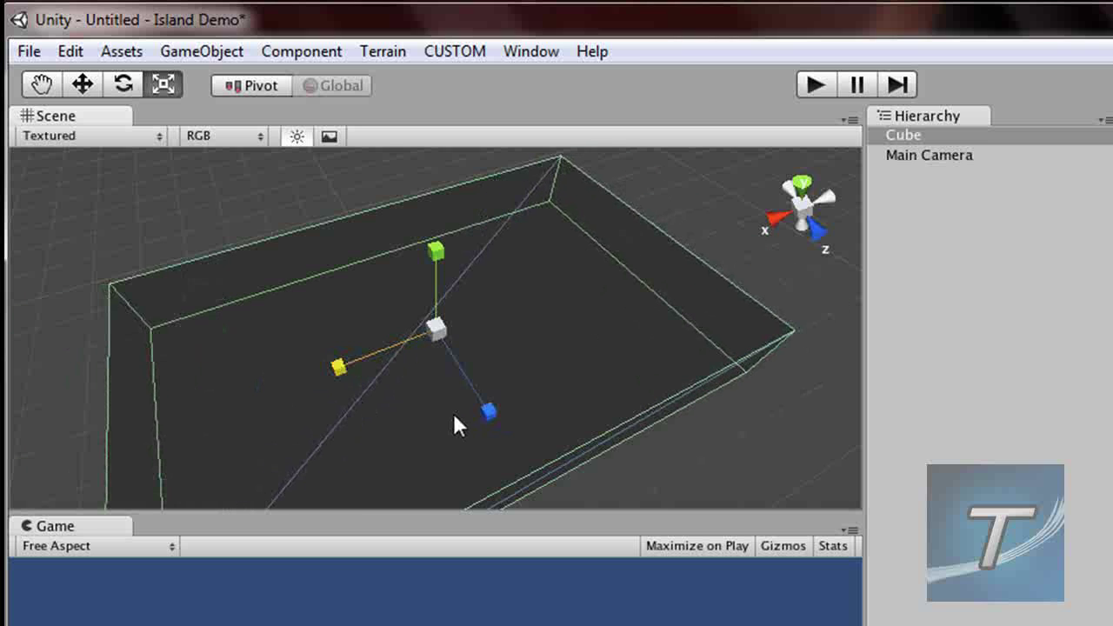
- Stretch the slab further along its Z axis and add the First Person Controller from the Standard Assets prefabs to the scene
{"action": "left_click_drag", "start_coordinate": [488, 414], "coordinate": [508, 439]}
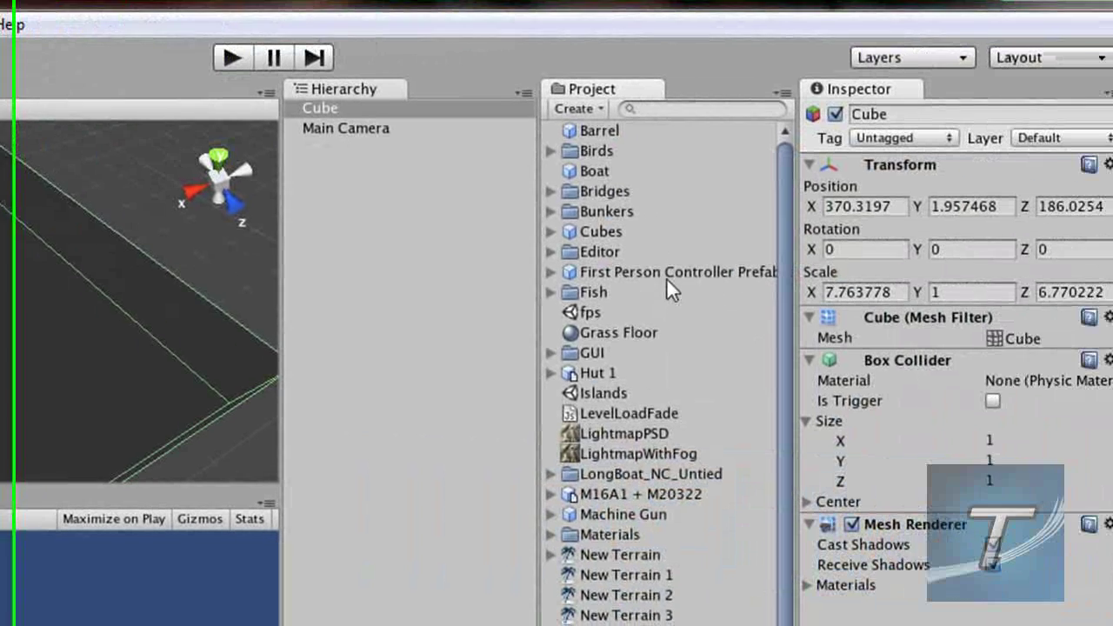
{"action": "left_click", "coordinate": [653, 275]}
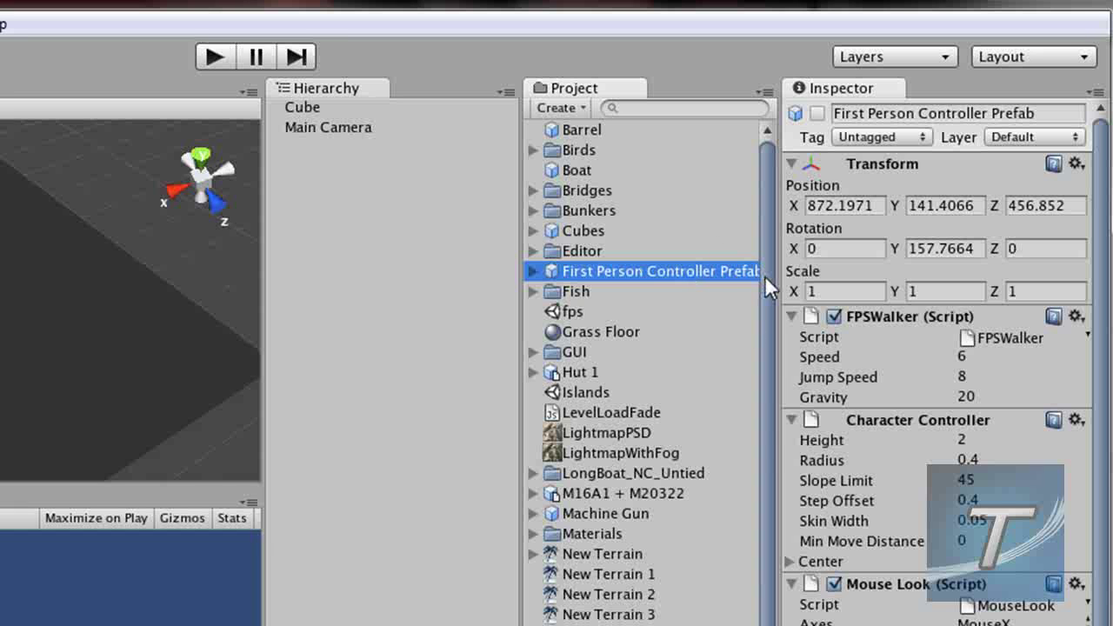
{"action": "left_click_drag", "start_coordinate": [767, 279], "coordinate": [771, 430]}
{"action": "left_click_drag", "start_coordinate": [774, 392], "coordinate": [762, 551]}
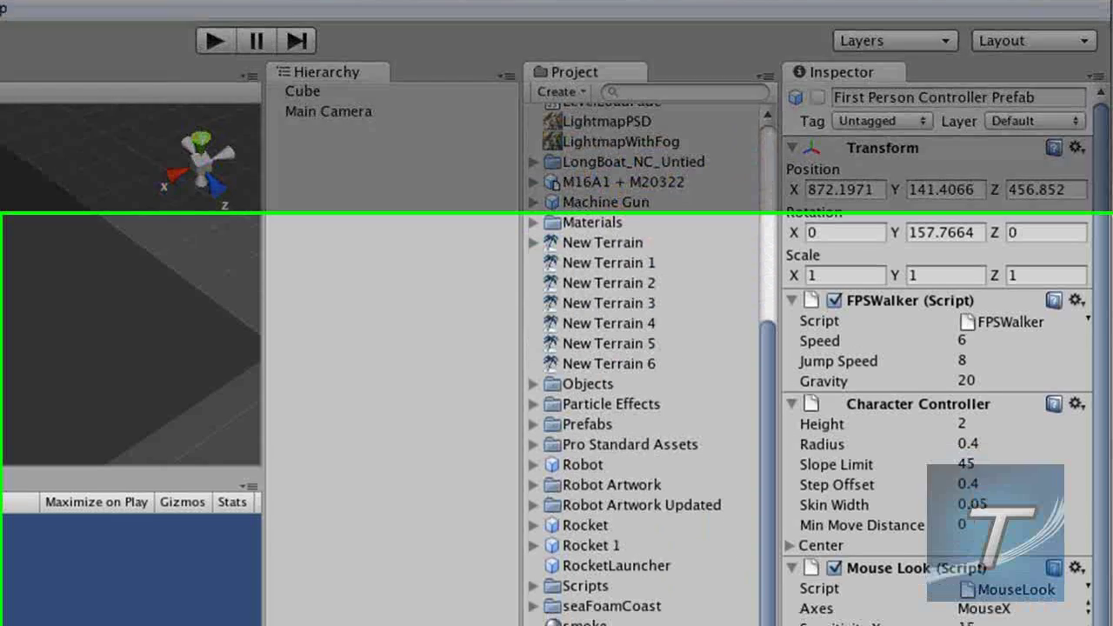
{"action": "left_click", "coordinate": [529, 471]}
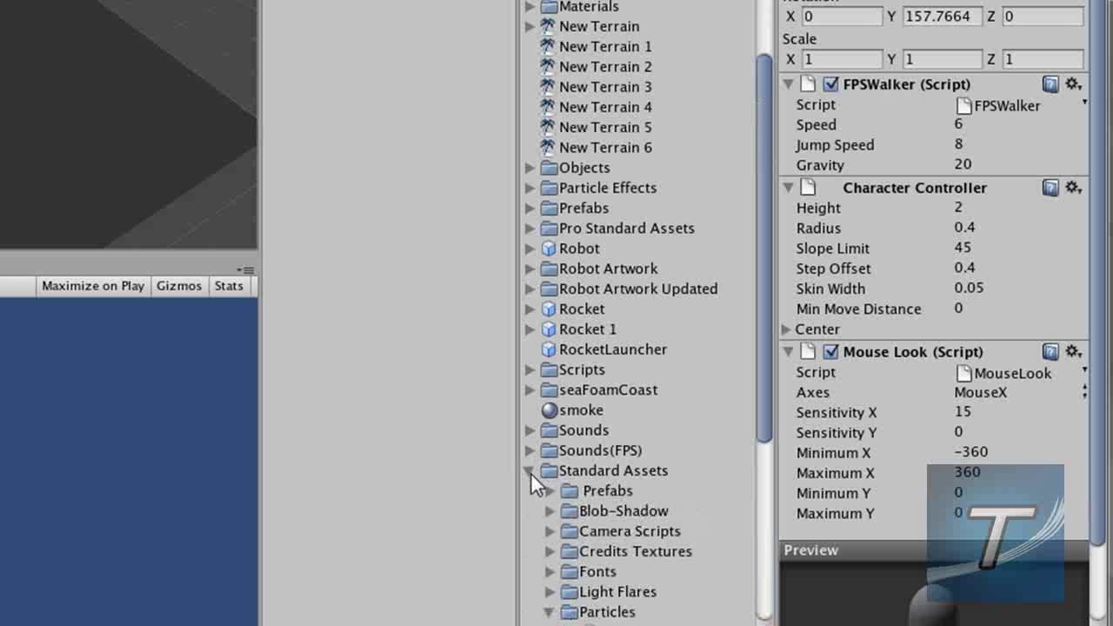
{"action": "left_click", "coordinate": [550, 492]}
{"action": "left_click_drag", "start_coordinate": [628, 511], "coordinate": [577, 375]}
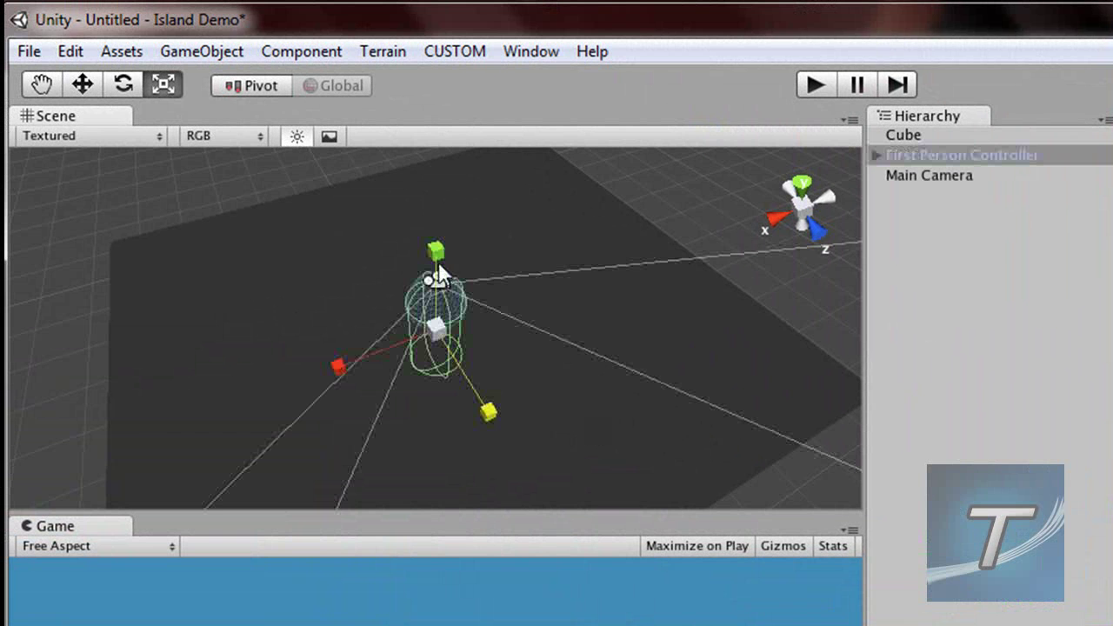
- Move the First Person Controller back along Z toward the slab's edge and raise it above the surface
{"action": "left_click", "coordinate": [82, 84]}
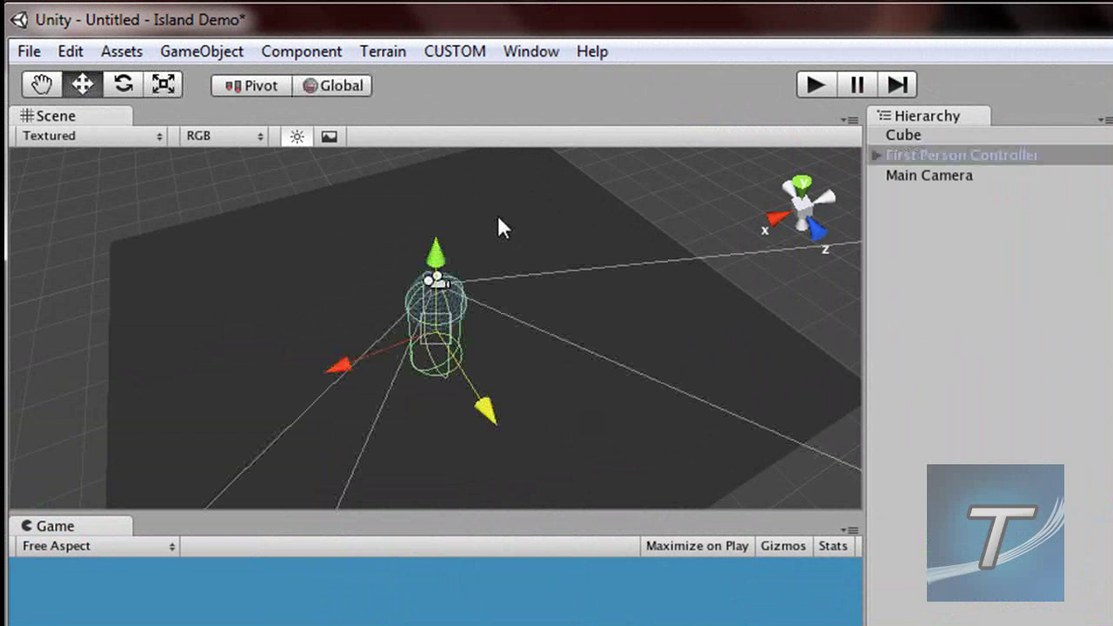
{"action": "scroll", "coordinate": [439, 196], "scroll_direction": "up", "scroll_amount": 3}
{"action": "left_click_drag", "start_coordinate": [439, 196], "coordinate": [445, 230]}
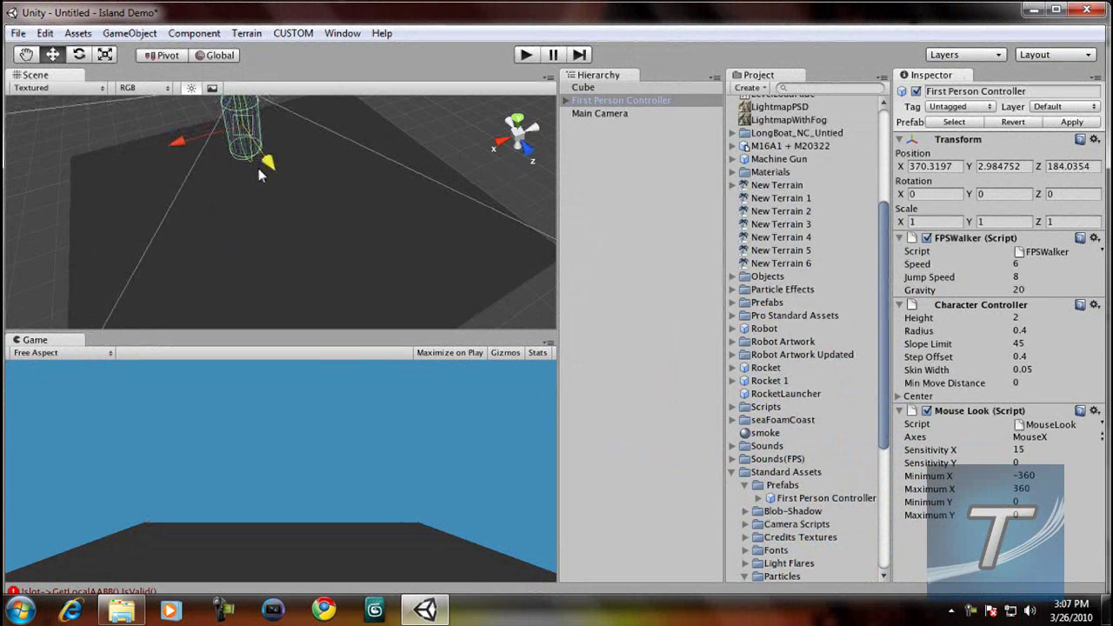
{"action": "scroll", "coordinate": [207, 207], "scroll_direction": "down", "scroll_amount": 2}
{"action": "scroll", "coordinate": [228, 129], "scroll_direction": "down", "scroll_amount": 1}
{"action": "left_click_drag", "start_coordinate": [248, 107], "coordinate": [251, 93]}
{"action": "scroll", "coordinate": [323, 193], "scroll_direction": "up", "scroll_amount": 5}
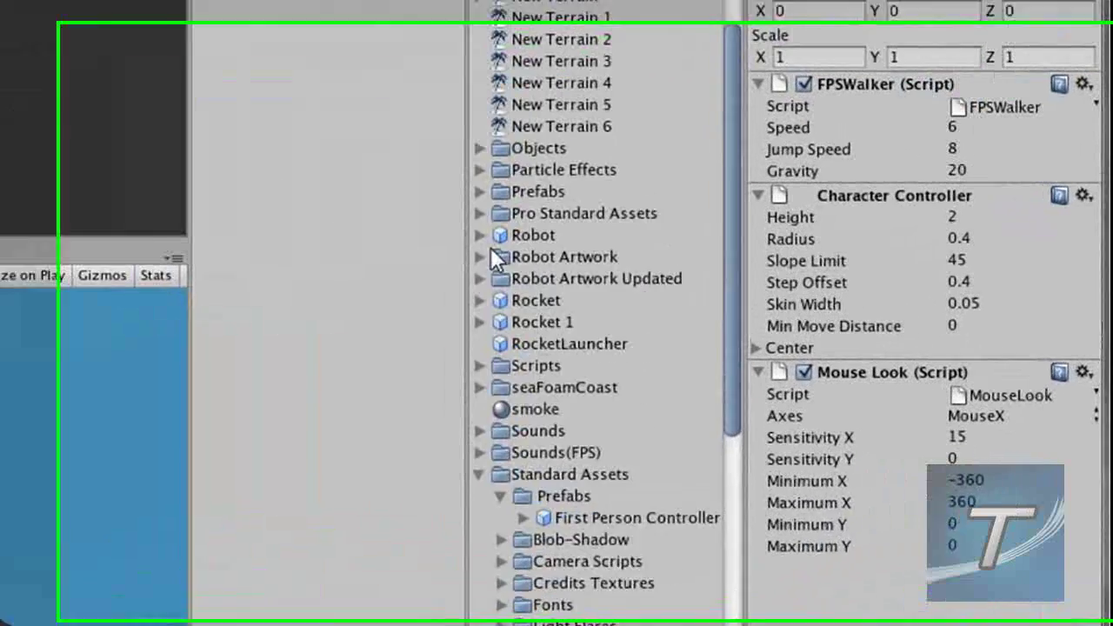
- Add the robot model from Robot Artwork to the scene and move it to about Y 3.86 and Z 188.45
{"action": "left_click", "coordinate": [489, 254]}
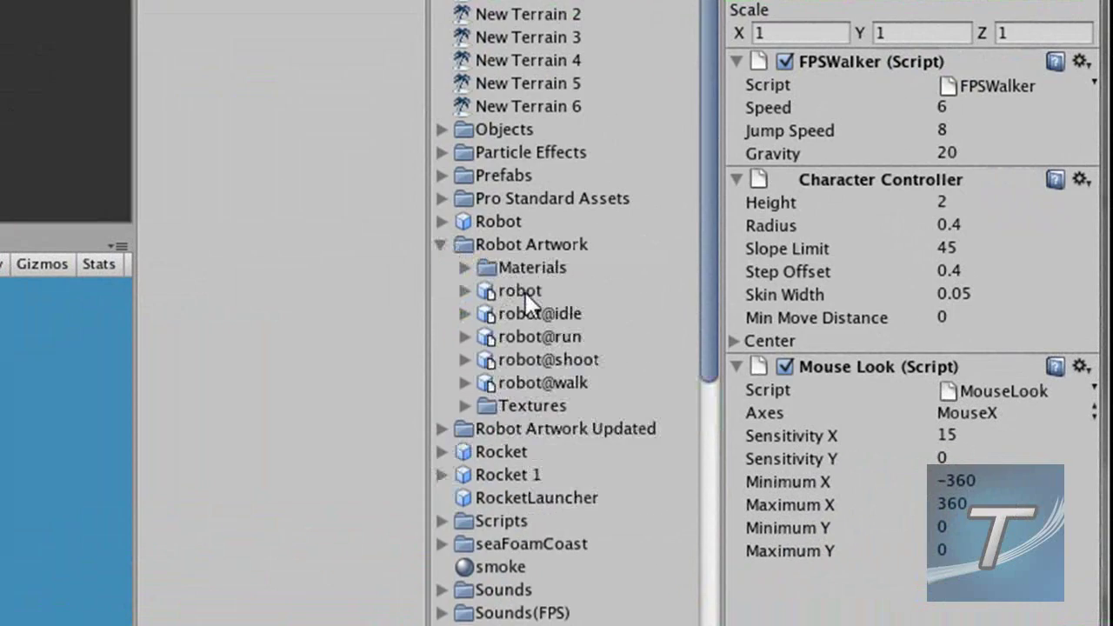
{"action": "left_click_drag", "start_coordinate": [527, 295], "coordinate": [0, 48]}
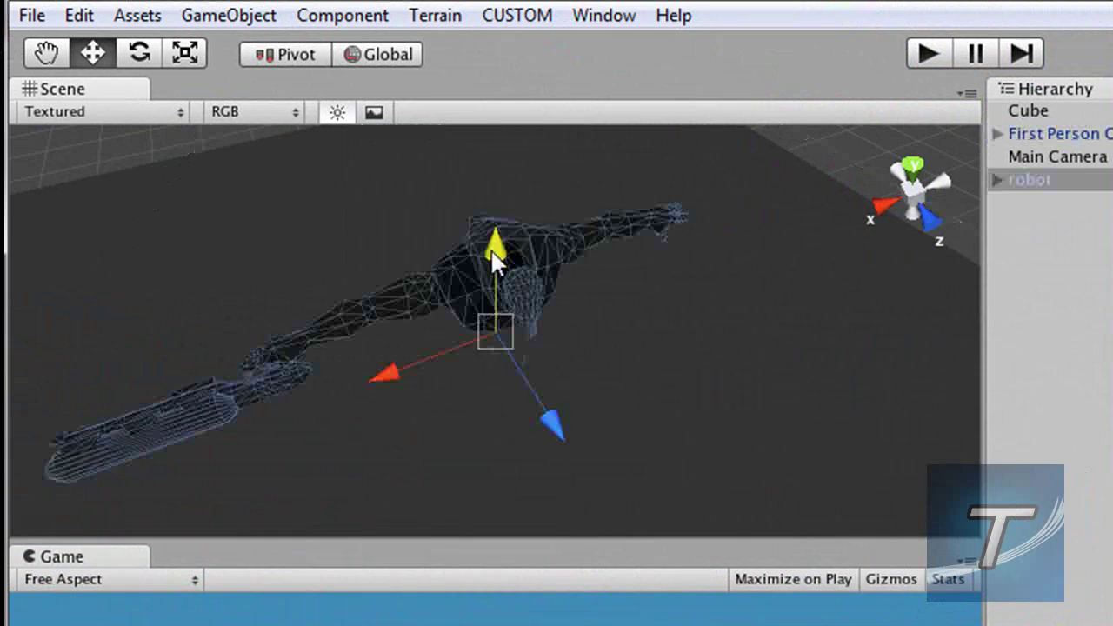
{"action": "left_click_drag", "start_coordinate": [491, 251], "coordinate": [440, 178]}
{"action": "scroll", "coordinate": [560, 294], "scroll_direction": "down", "scroll_amount": 2}
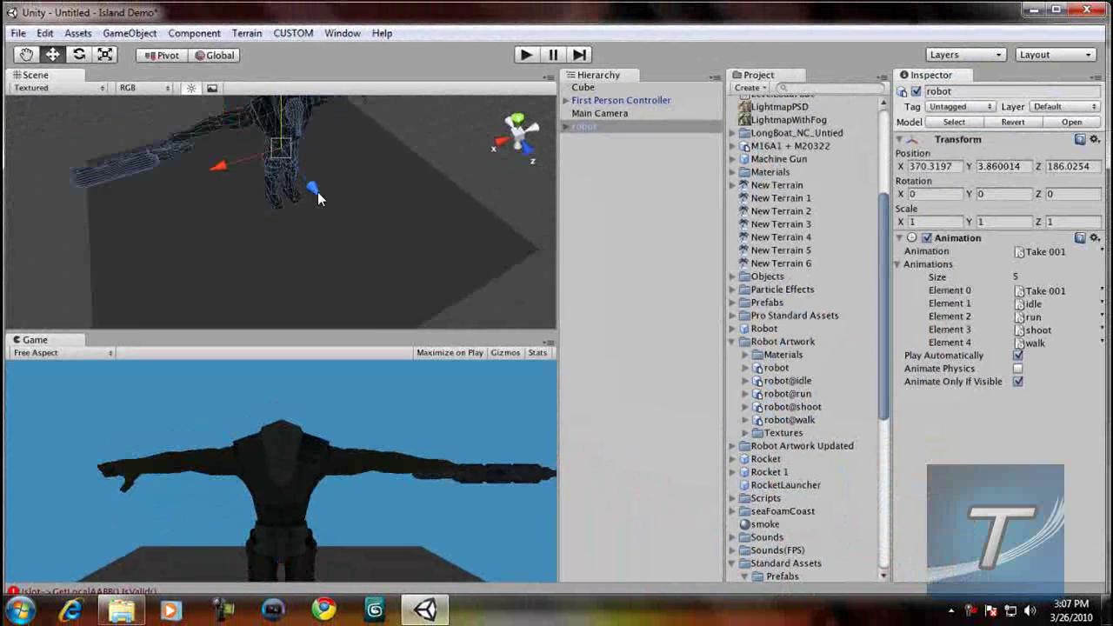
{"action": "left_click_drag", "start_coordinate": [318, 191], "coordinate": [367, 253]}
- Rotate the robot about its Y axis to about 170 degrees and raise it to about Y 4.34
{"action": "left_click", "coordinate": [80, 55]}
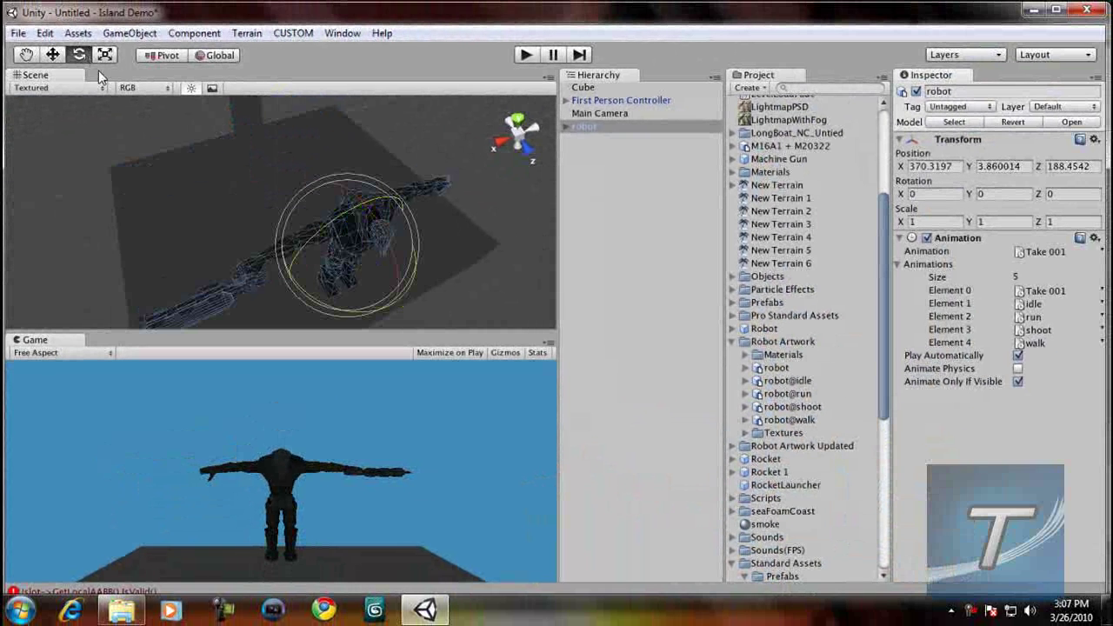
{"action": "left_click_drag", "start_coordinate": [364, 307], "coordinate": [391, 370]}
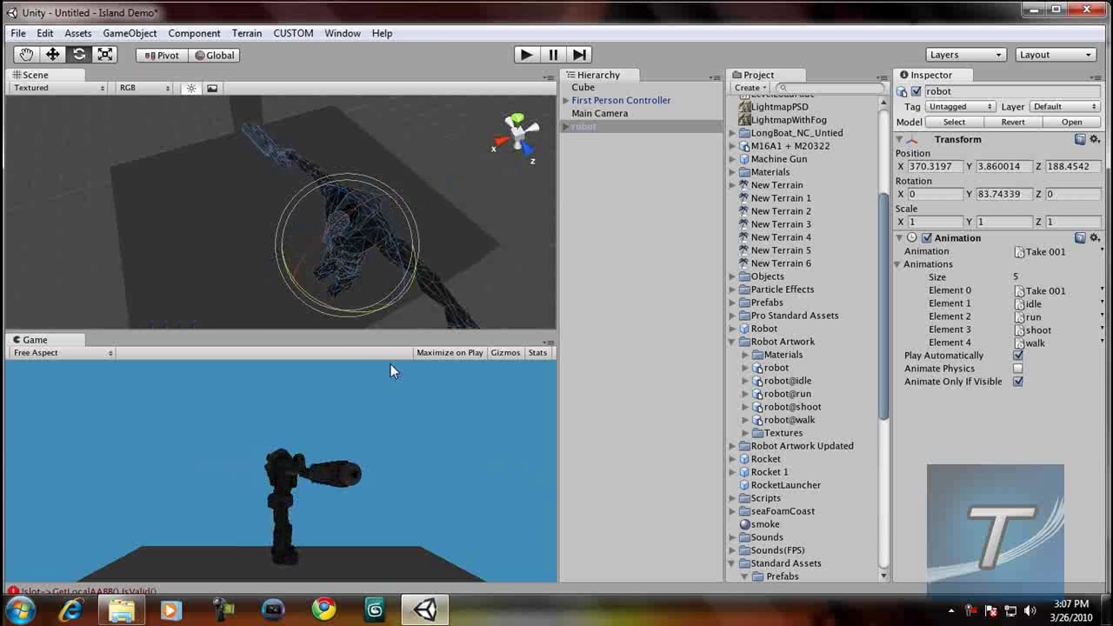
{"action": "left_click_drag", "start_coordinate": [338, 313], "coordinate": [186, 192]}
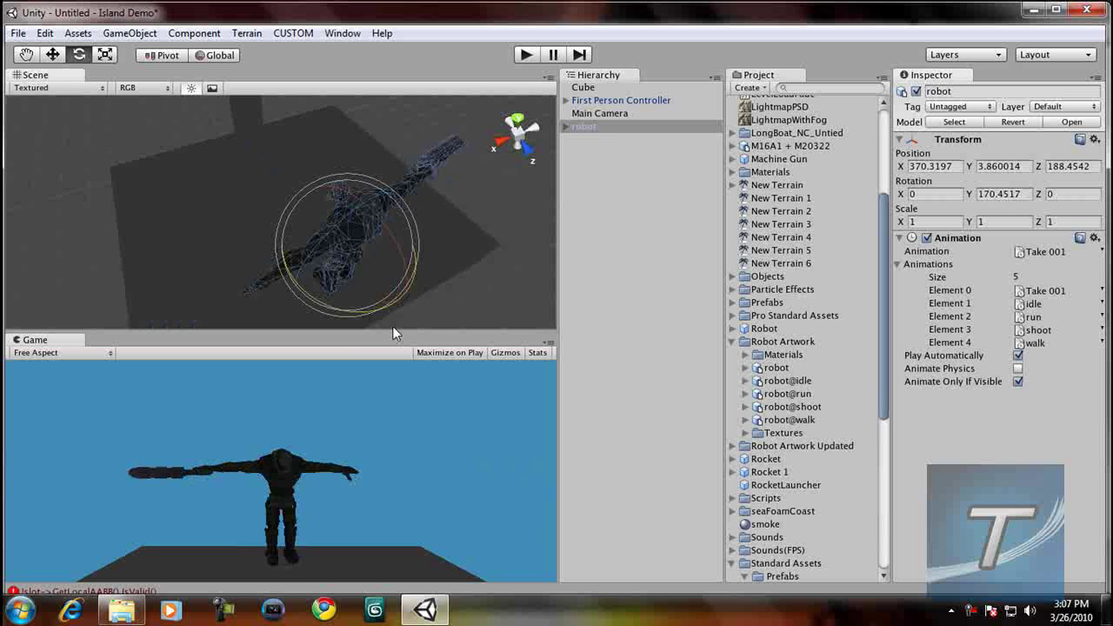
{"action": "left_click_drag", "start_coordinate": [370, 221], "coordinate": [359, 190]}
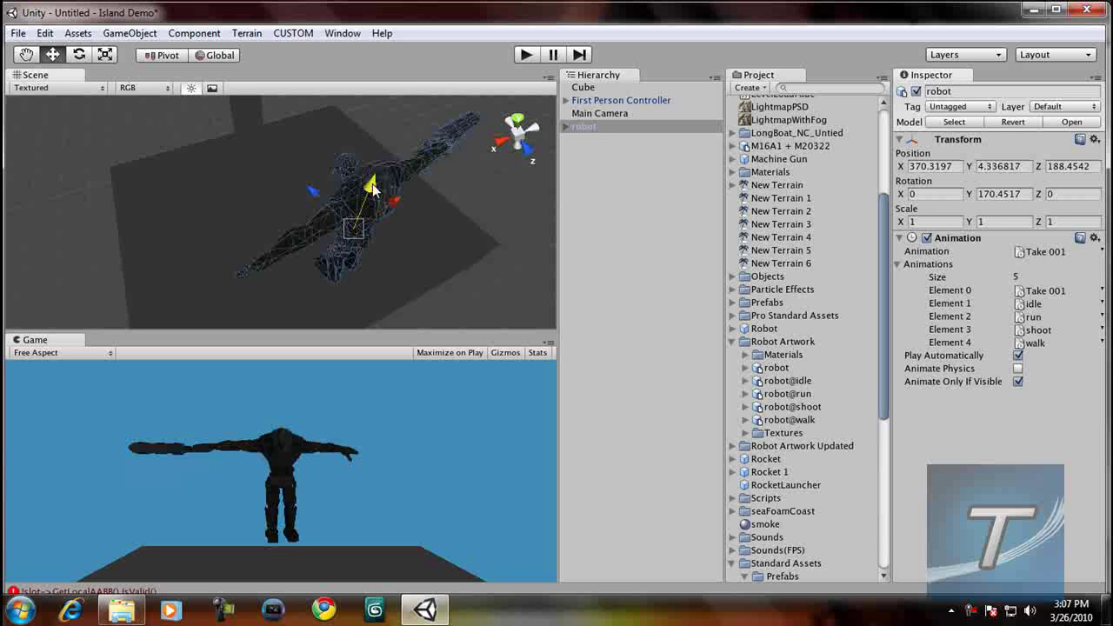
- Remove the Animation component from the robot
{"action": "right_click", "coordinate": [981, 240]}
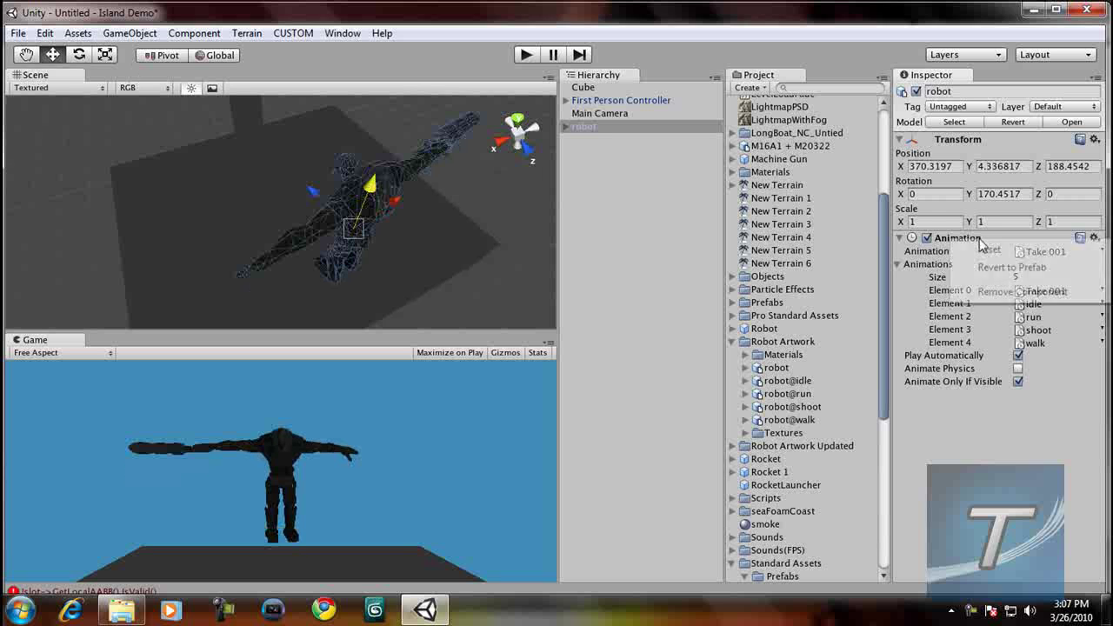
{"action": "left_click", "coordinate": [978, 291]}
{"action": "left_click", "coordinate": [586, 346]}
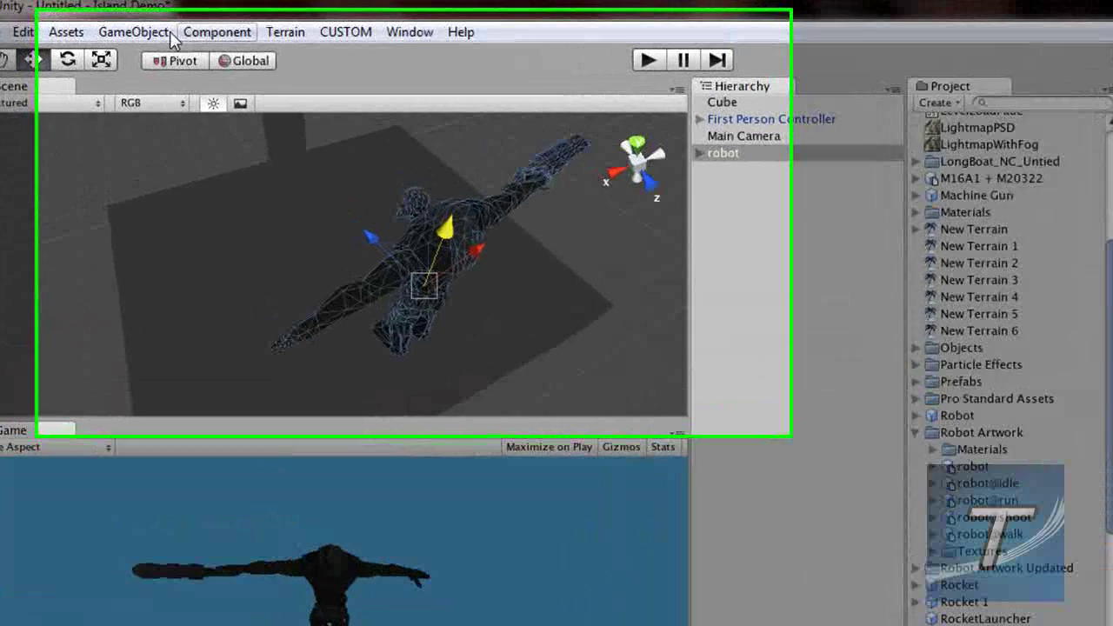
- Create a ragdoll for the robot with a total mass of about 4.17
{"action": "left_click", "coordinate": [130, 33]}
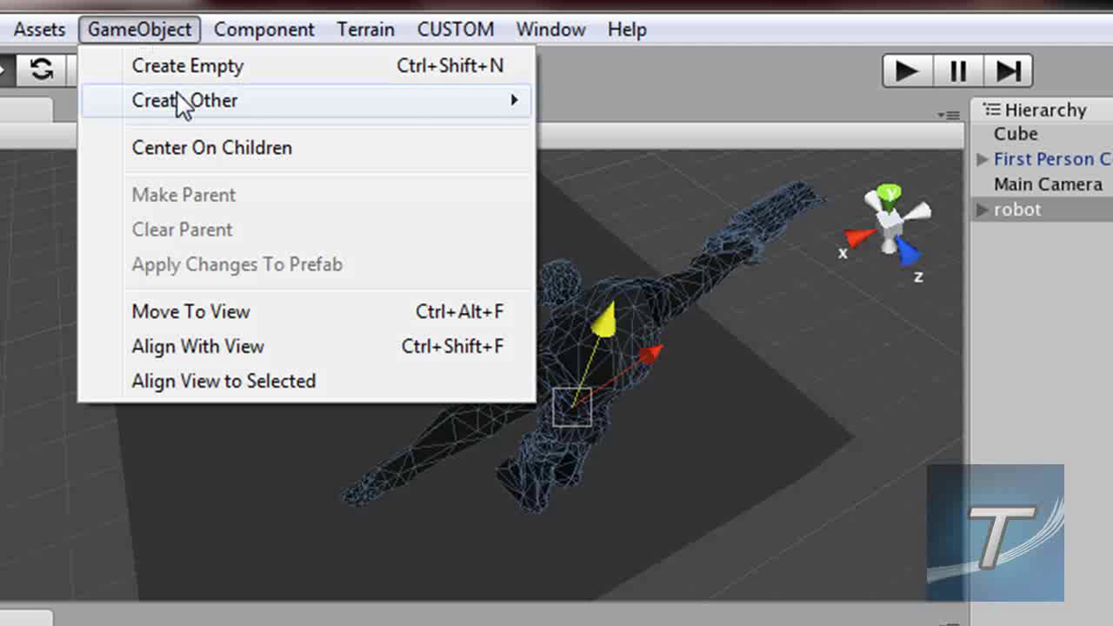
{"action": "mouse_move", "coordinate": [180, 102]}
{"action": "left_click", "coordinate": [693, 599]}
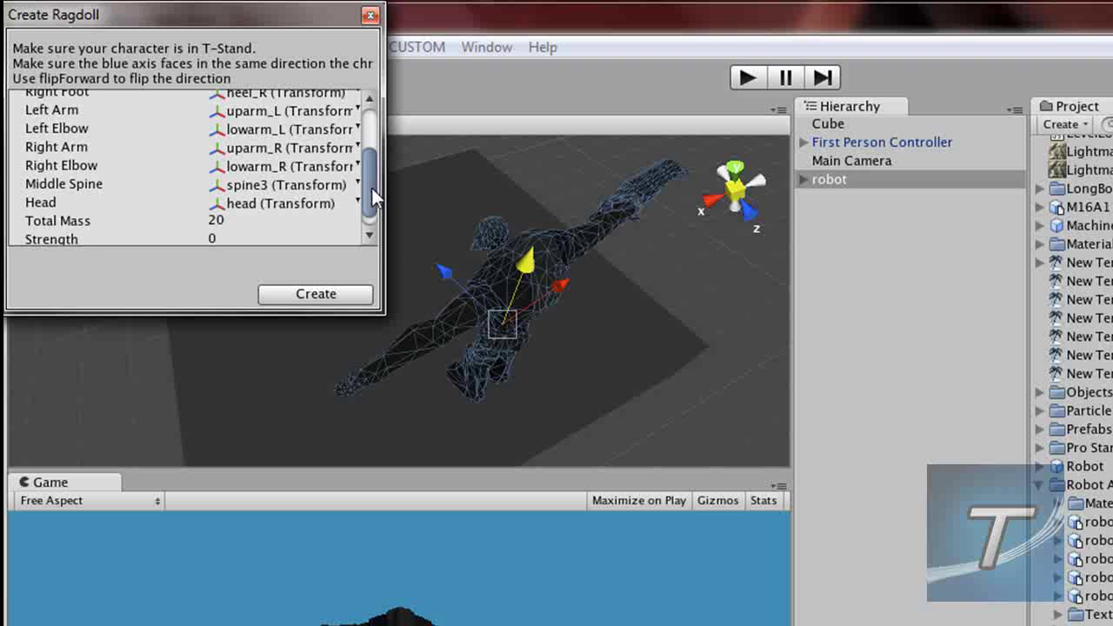
{"action": "scroll", "coordinate": [324, 220], "scroll_direction": "down", "scroll_amount": 1}
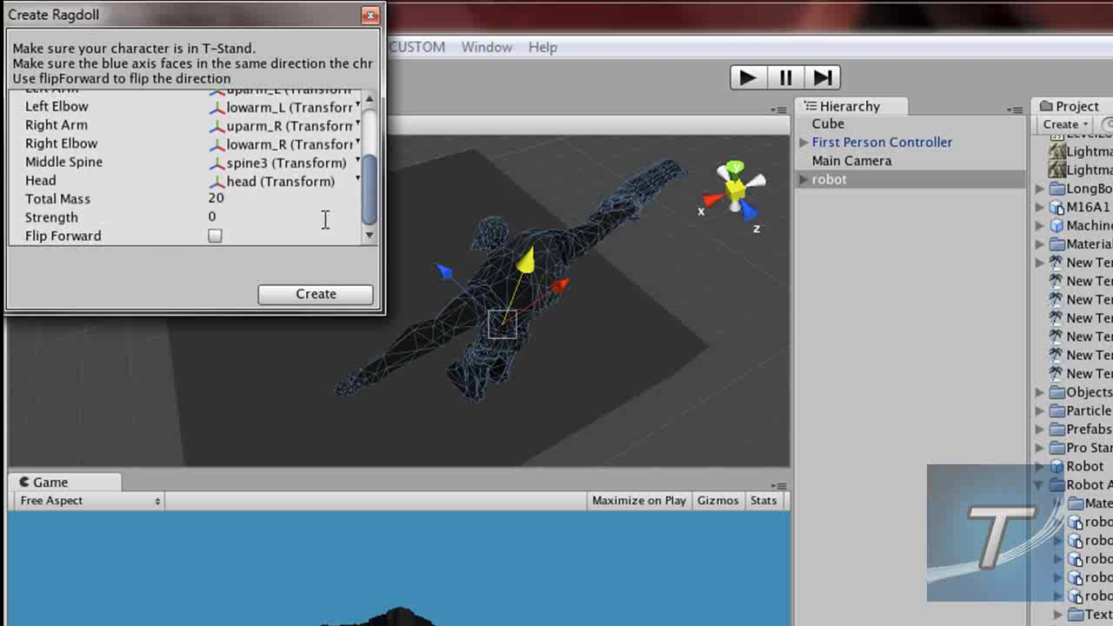
{"action": "left_click_drag", "start_coordinate": [148, 197], "coordinate": [19, 213]}
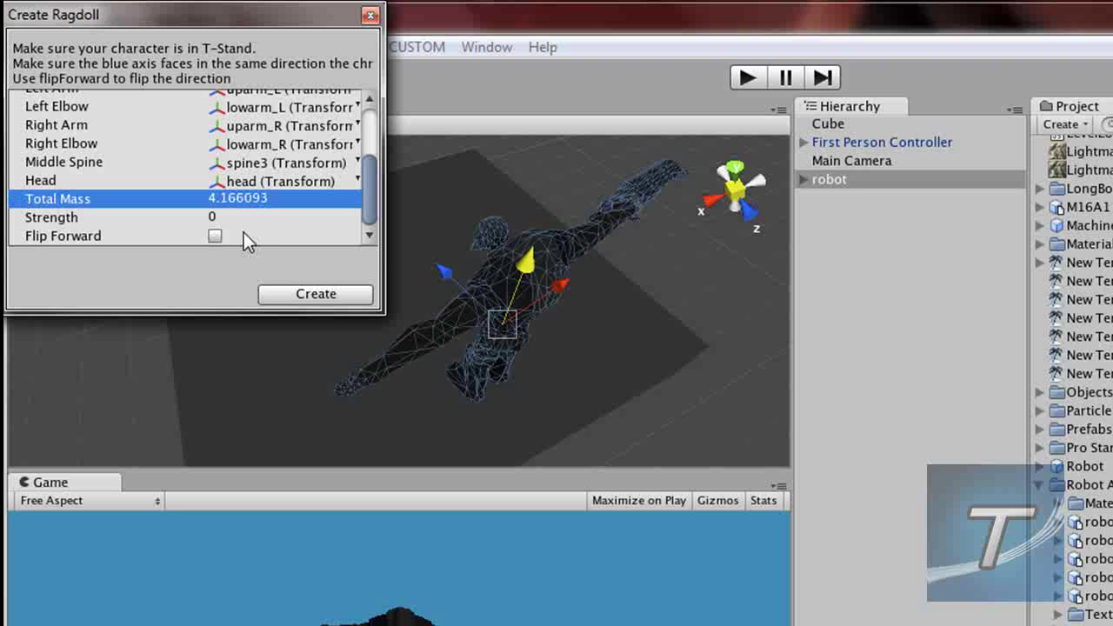
{"action": "left_click", "coordinate": [316, 295]}
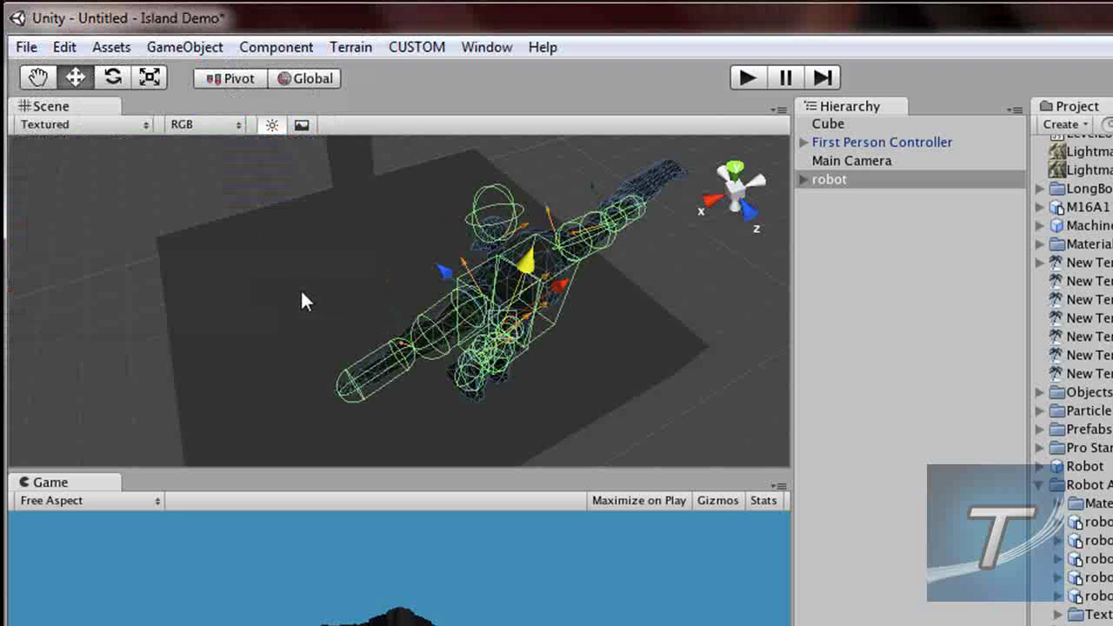
- Play-test the scene to check how the robot's ragdoll collapses, and stop the test
{"action": "left_click", "coordinate": [745, 81]}
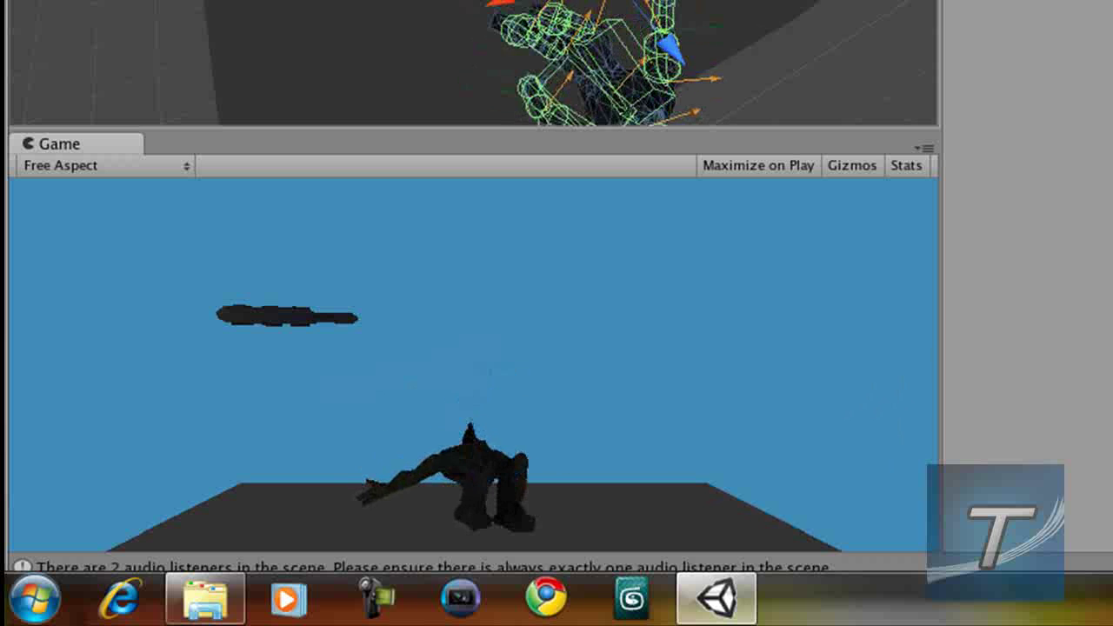
{"action": "key", "text": "ctrl+p"}
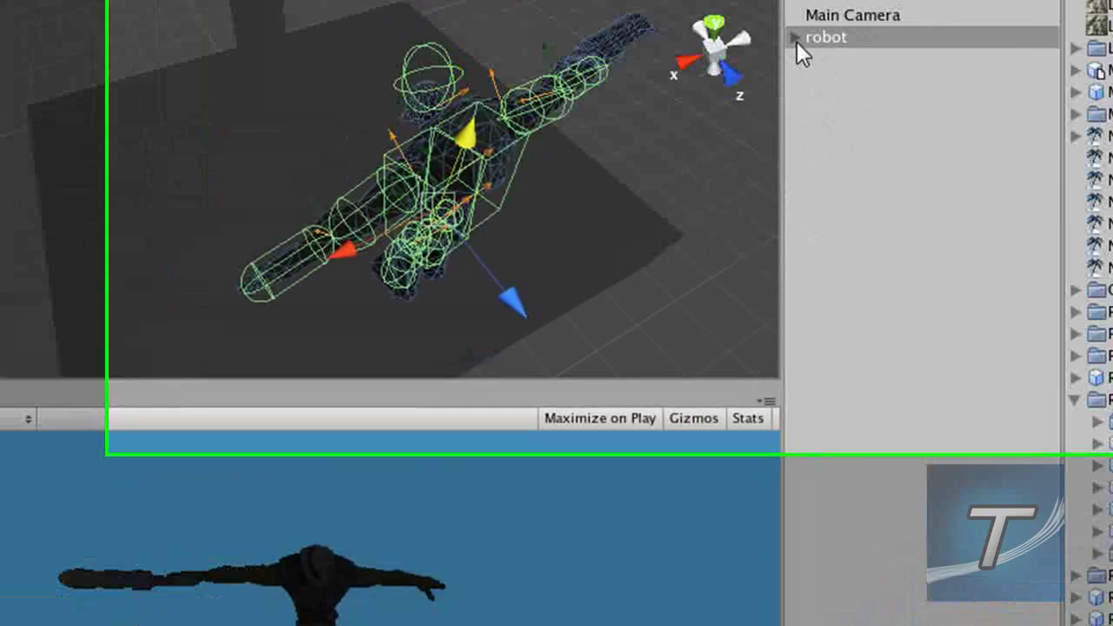
- Add a Rigidbody that uses gravity to the robot's gun and play-test the scene
{"action": "left_click", "coordinate": [687, 217]}
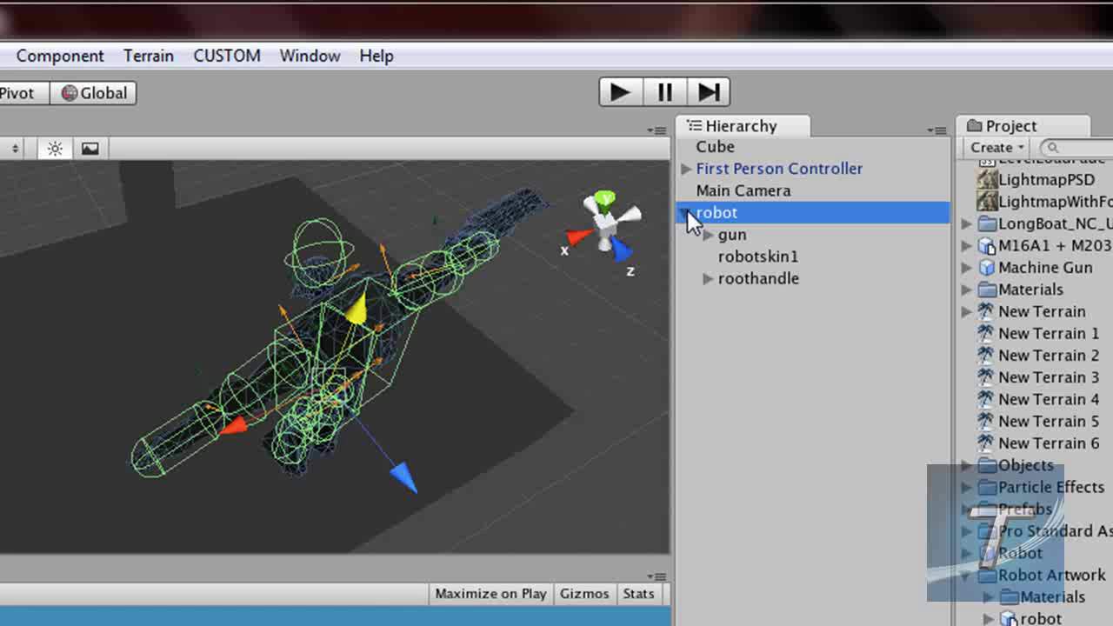
{"action": "left_click", "coordinate": [740, 234]}
{"action": "left_click", "coordinate": [75, 59]}
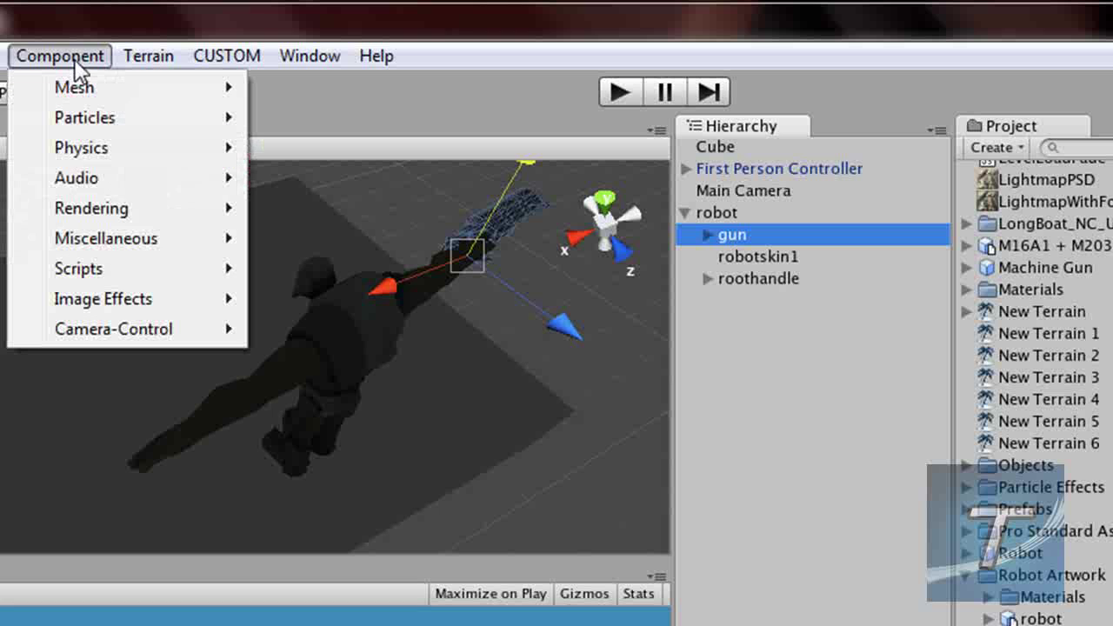
{"action": "mouse_move", "coordinate": [110, 150]}
{"action": "left_click", "coordinate": [311, 150]}
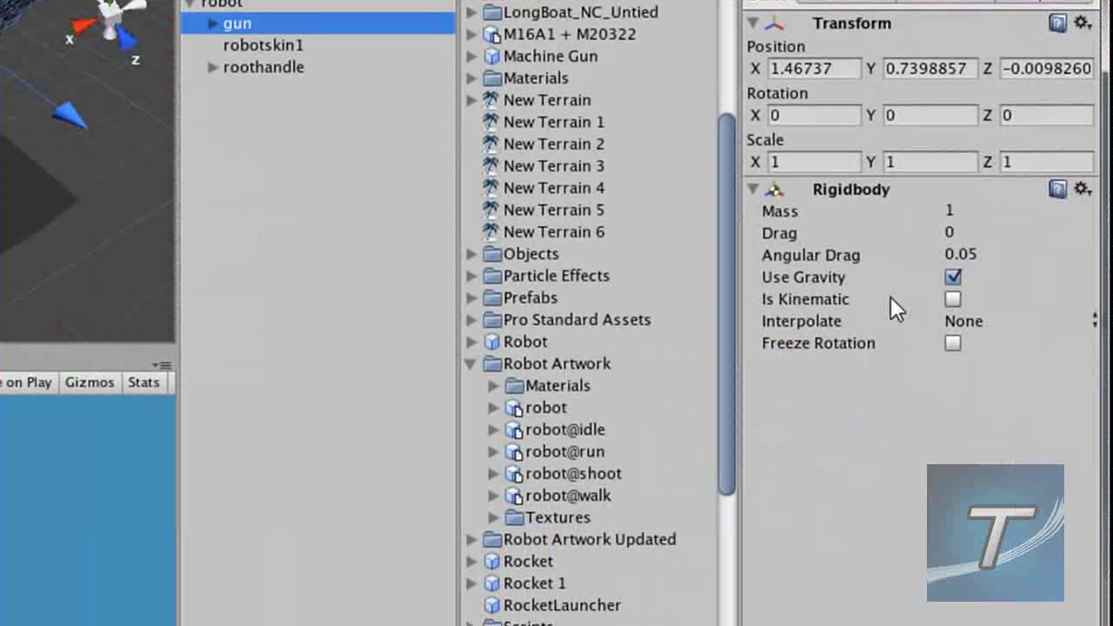
{"action": "left_click", "coordinate": [893, 278]}
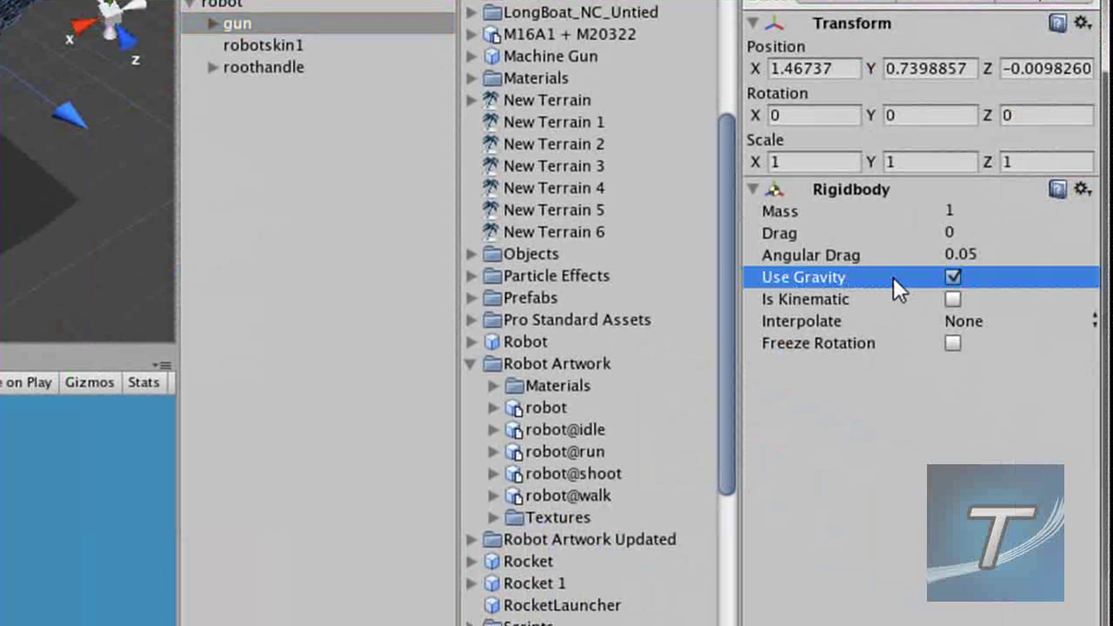
{"action": "key", "text": "ctrl+p"}
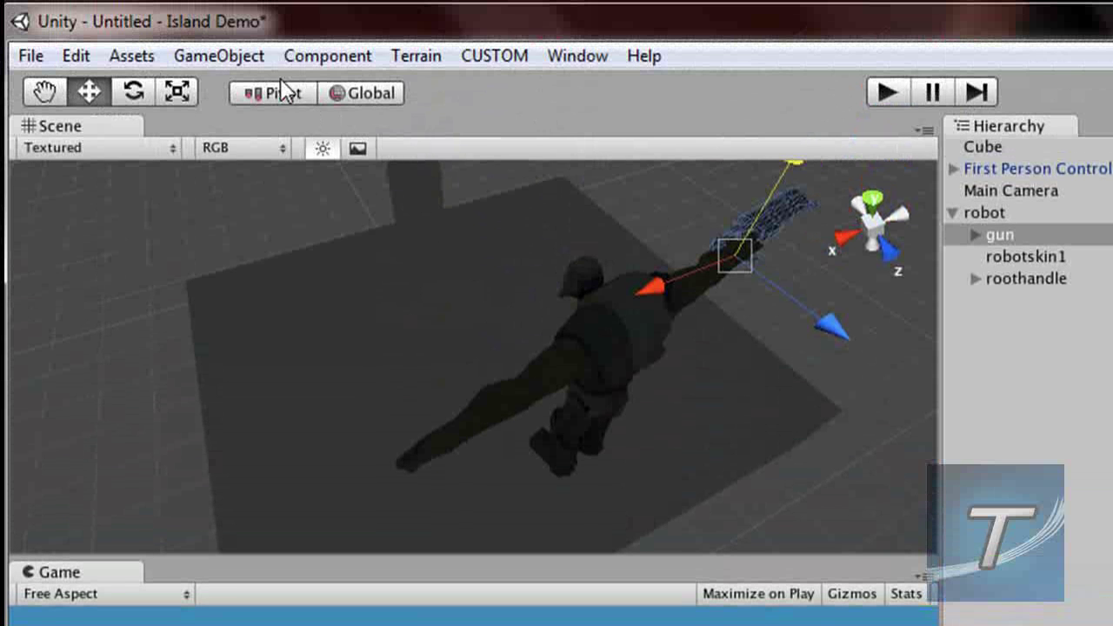
- Create a new prefab in the project and name it "Robot with Ragdoll"
{"action": "left_click", "coordinate": [258, 59]}
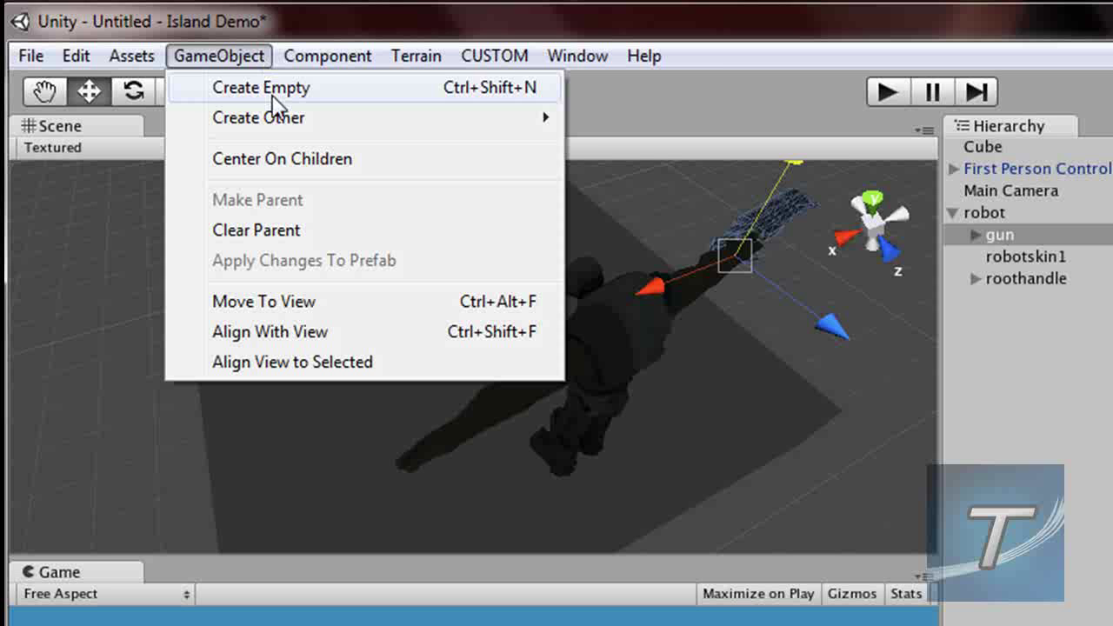
{"action": "mouse_move", "coordinate": [148, 59]}
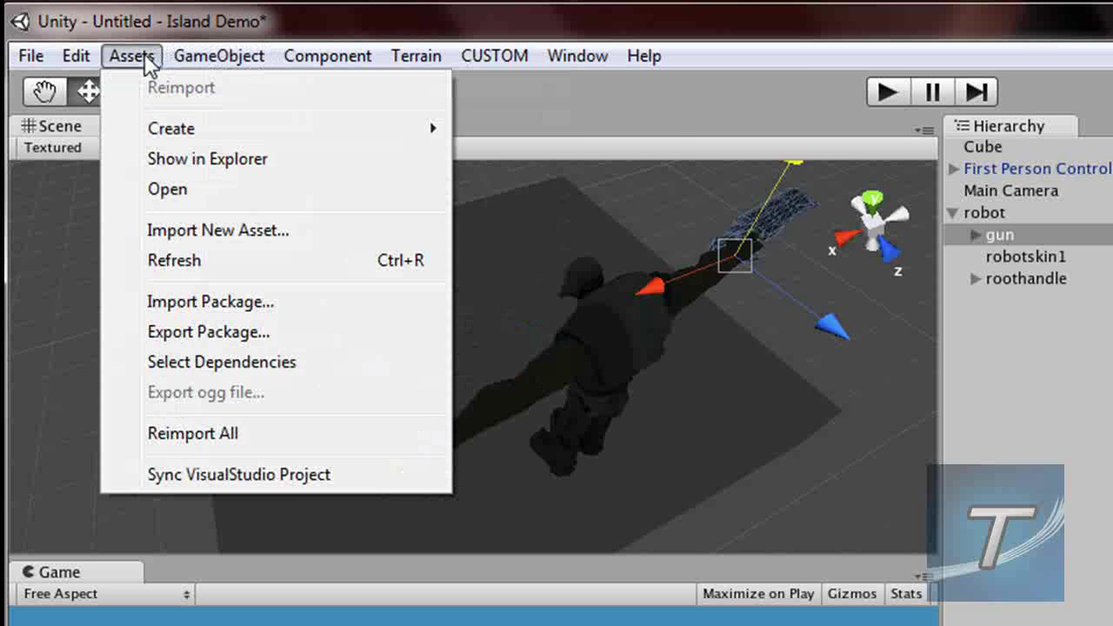
{"action": "mouse_move", "coordinate": [194, 149]}
{"action": "left_click", "coordinate": [541, 293]}
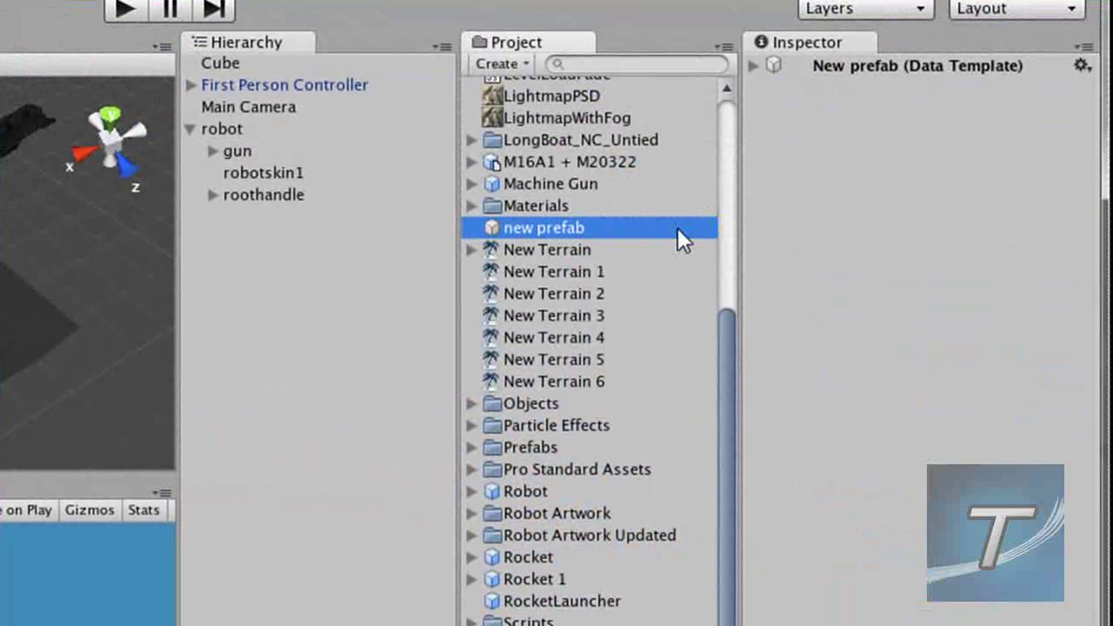
{"action": "left_click", "coordinate": [678, 228]}
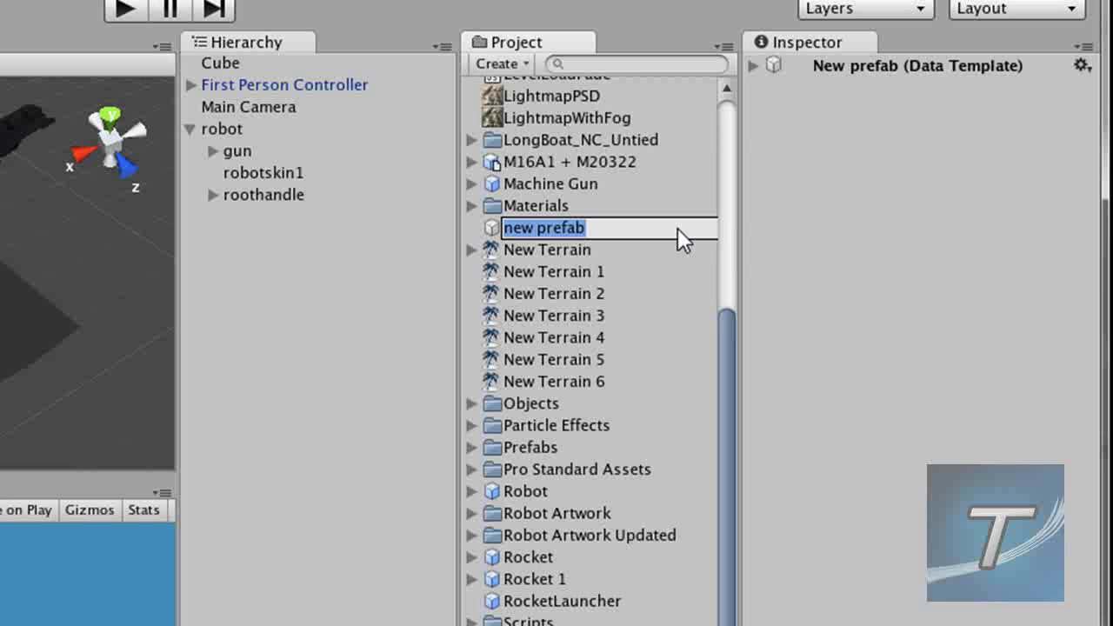
{"action": "type", "text": "Rop"}
{"action": "key", "text": "BackSpace"}
{"action": "key", "text": "BackSpace"}
{"action": "type", "text": "obot w"}
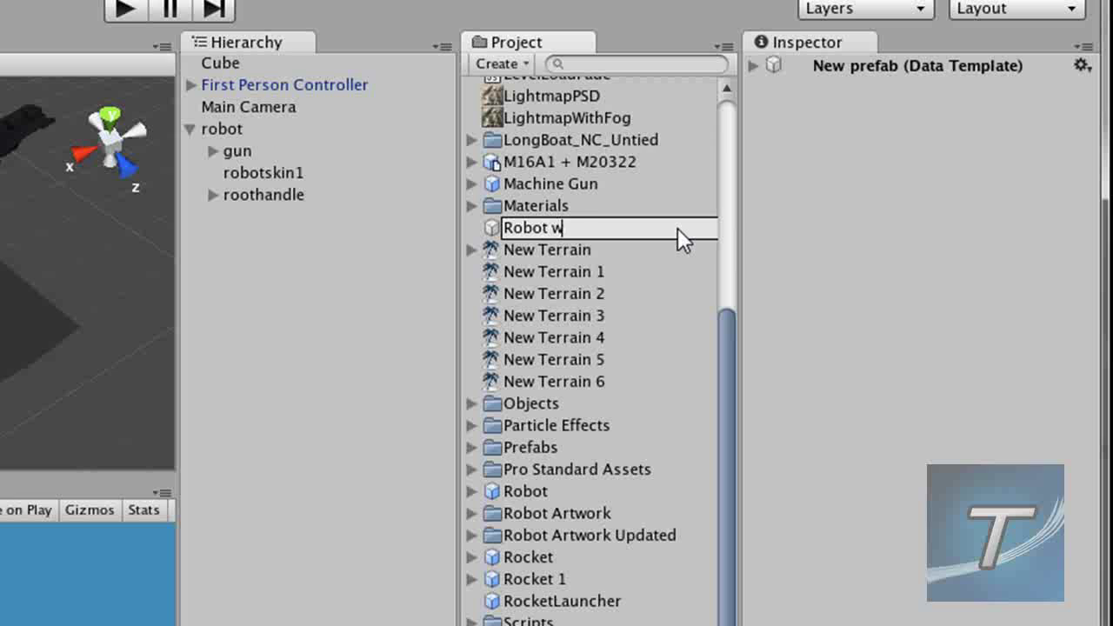
{"action": "type", "text": "ith Ragdoll"}
{"action": "key", "text": "Return"}
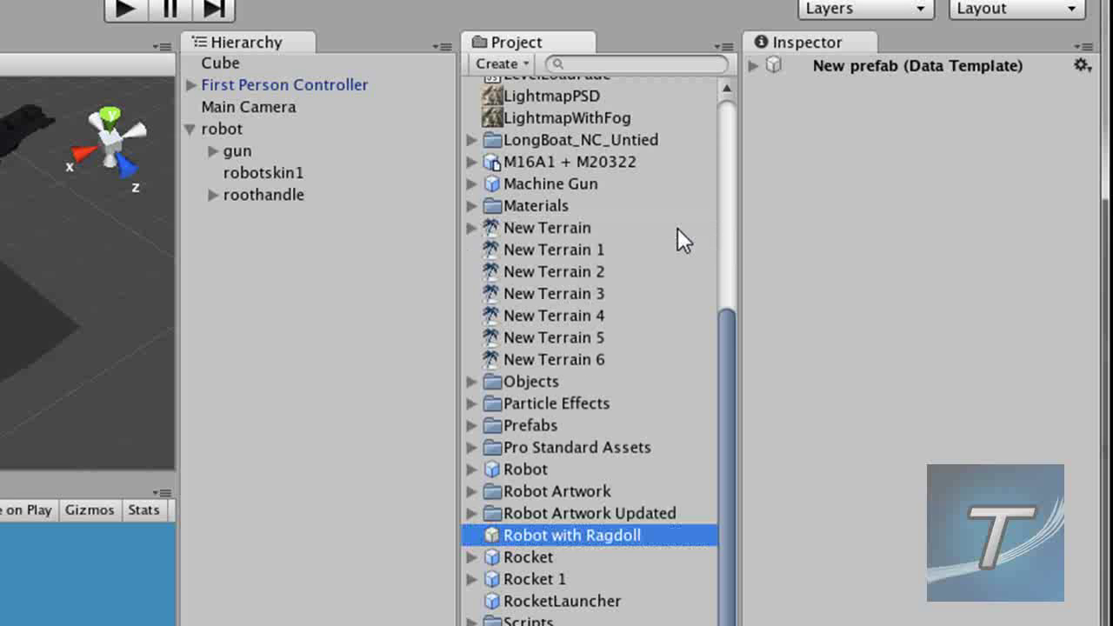
- Store the scene's ragdoll robot in the "Robot with Ragdoll" prefab
{"action": "left_click_drag", "start_coordinate": [250, 130], "coordinate": [658, 535]}
{"action": "left_click", "coordinate": [595, 537]}
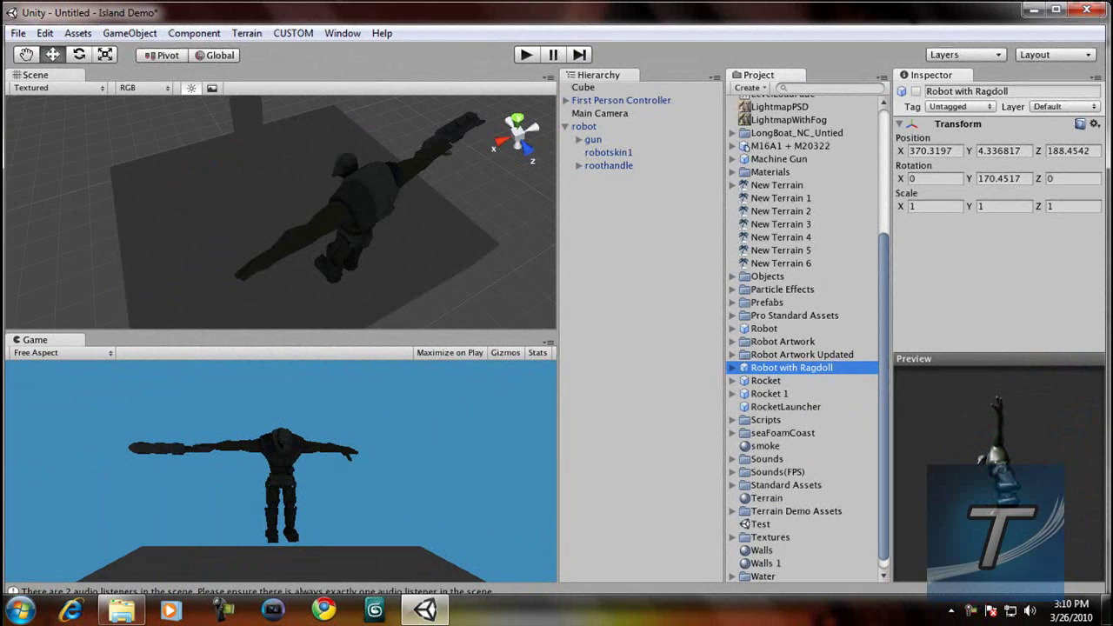
- Open the scene Test.unity from the Assets folder without saving the changes to the untitled scene
{"action": "left_click", "coordinate": [17, 33]}
{"action": "left_click", "coordinate": [30, 71]}
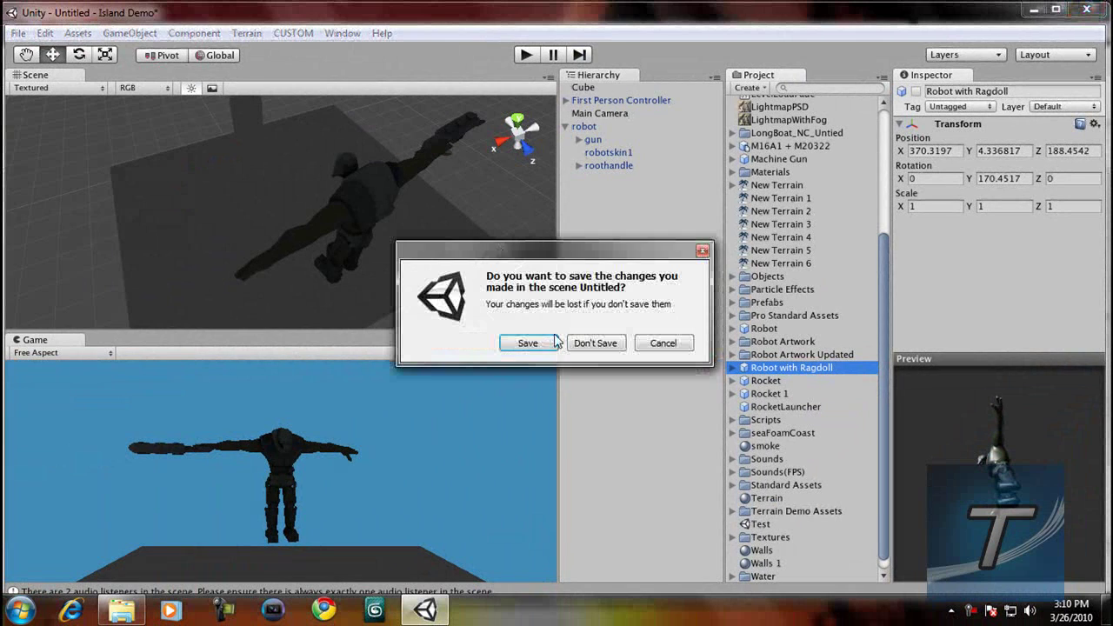
{"action": "left_click", "coordinate": [595, 342]}
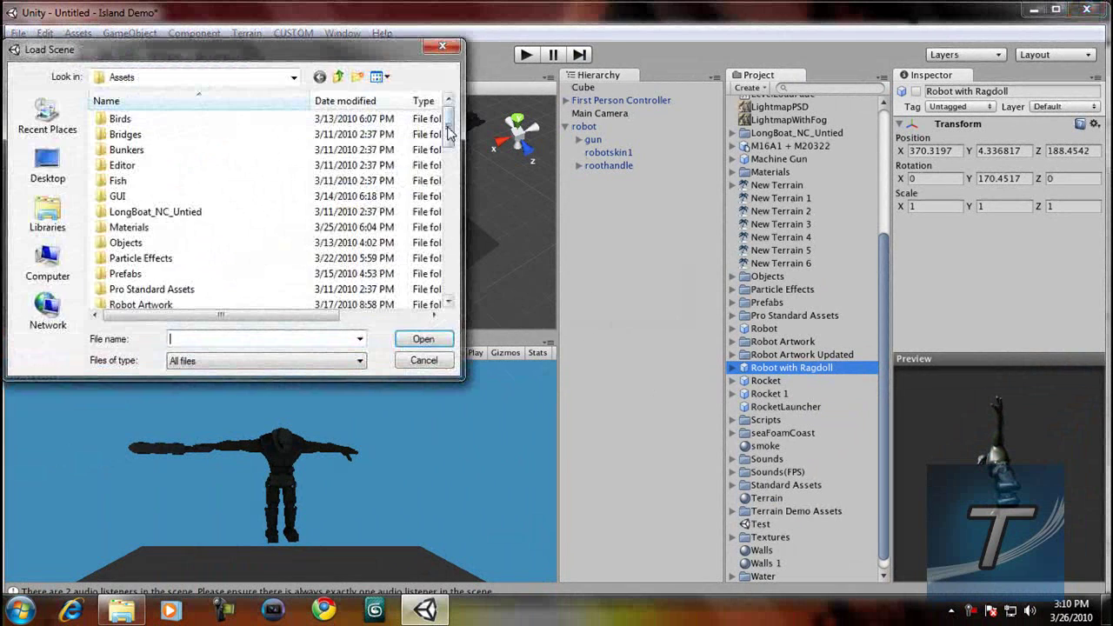
{"action": "left_click_drag", "start_coordinate": [448, 126], "coordinate": [448, 263]}
{"action": "scroll", "coordinate": [273, 276], "scroll_direction": "down", "scroll_amount": 3}
{"action": "double_click", "coordinate": [224, 258]}
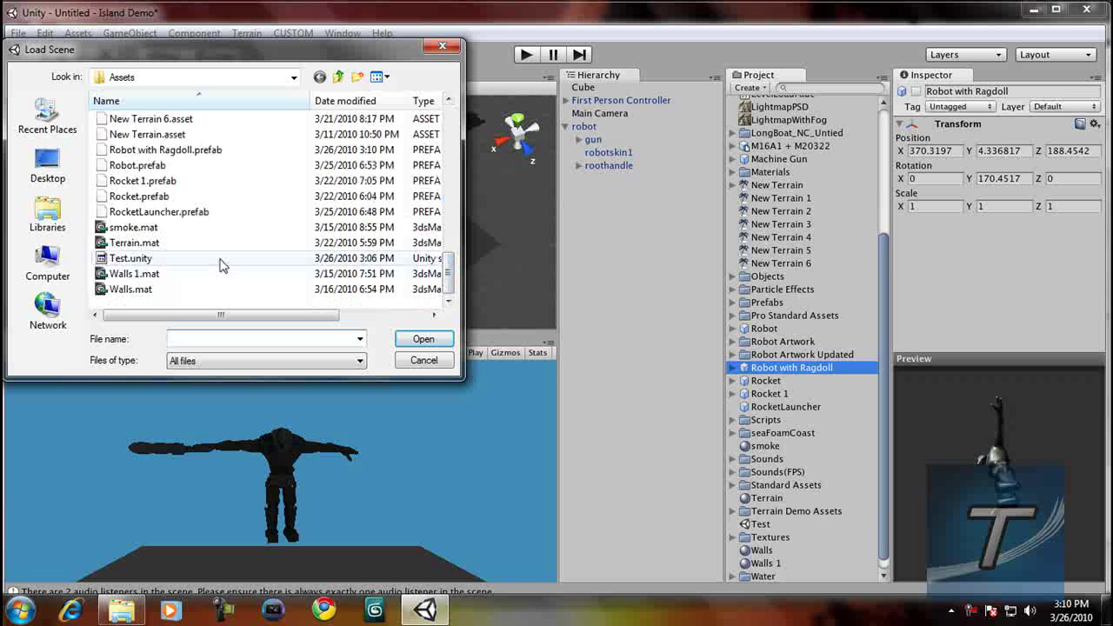
{"action": "left_click", "coordinate": [600, 342]}
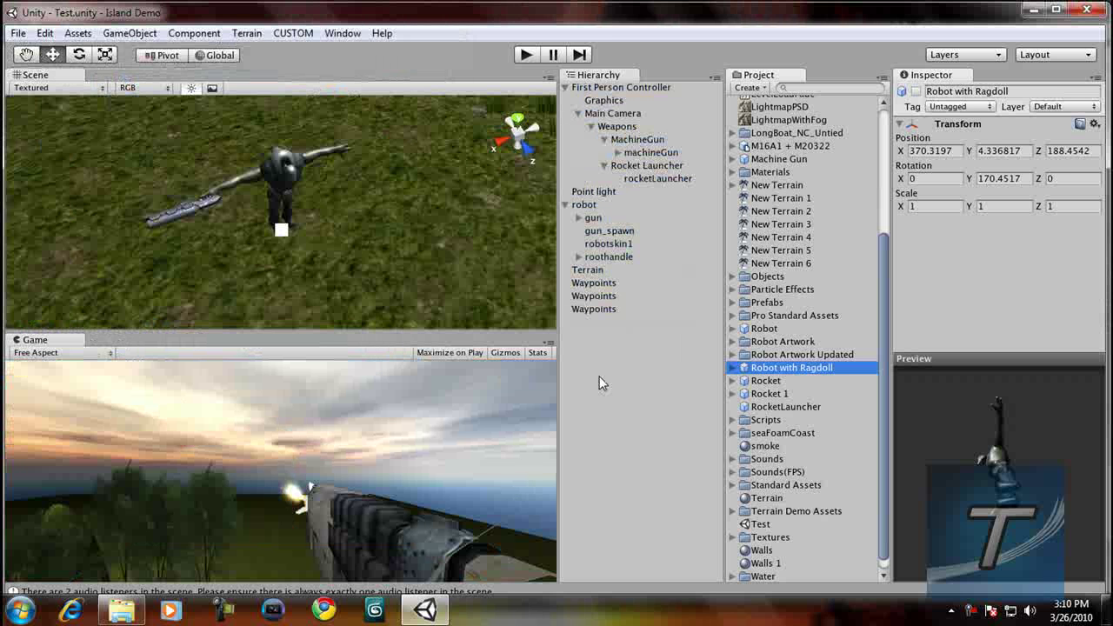
- Assign the "Robot with Ragdoll" prefab as the Dead Replacement in the robot's Character Damage script
{"action": "left_click", "coordinate": [276, 156]}
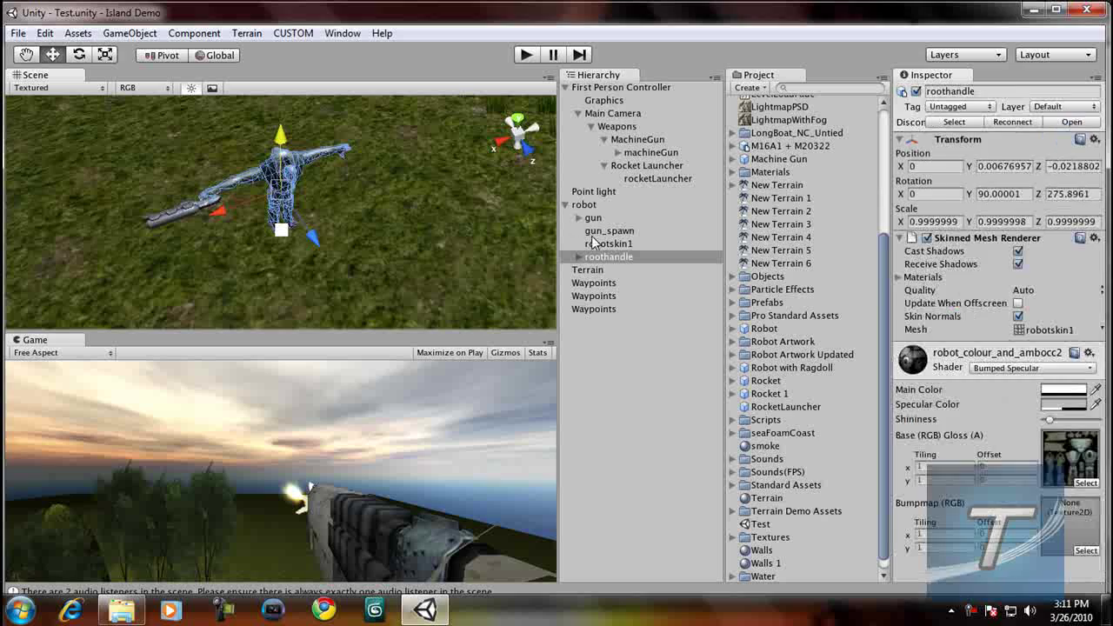
{"action": "left_click", "coordinate": [597, 209]}
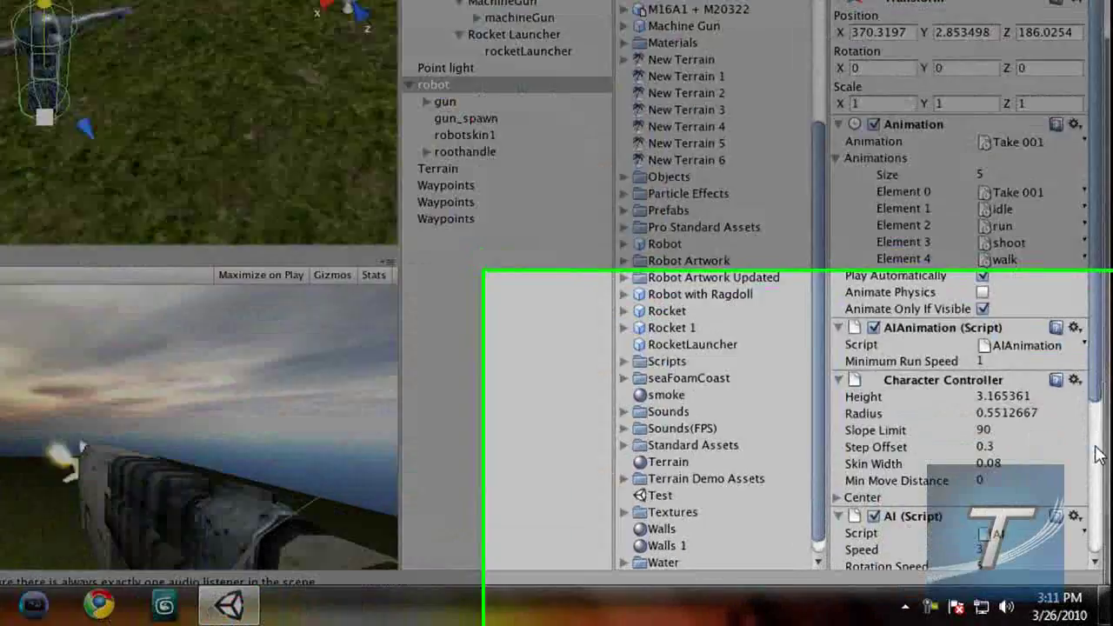
{"action": "left_click_drag", "start_coordinate": [1100, 433], "coordinate": [1100, 567]}
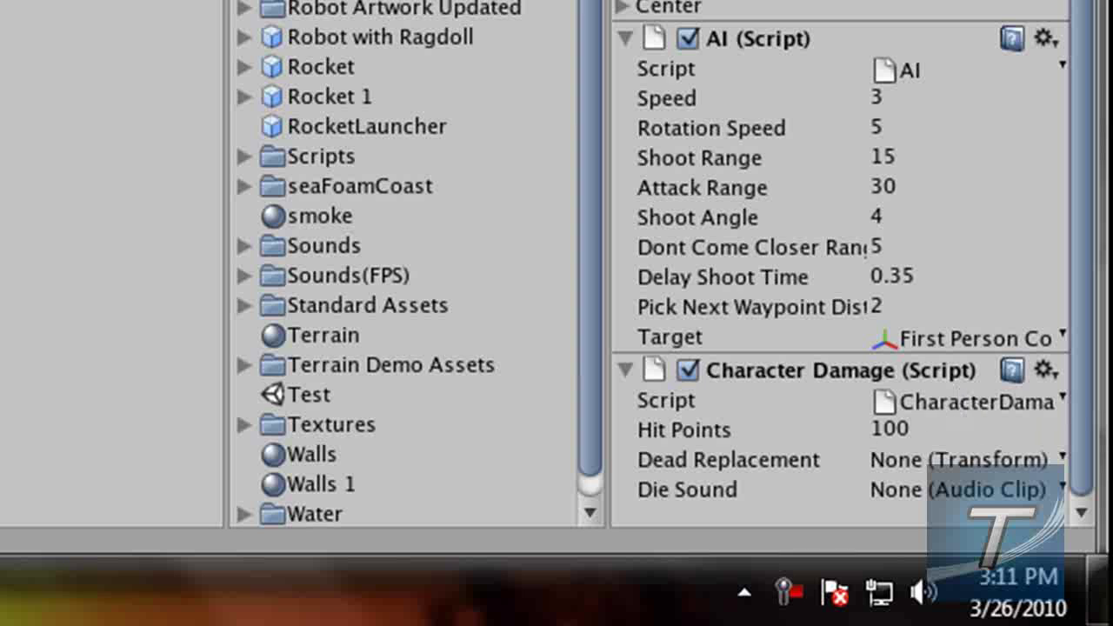
{"action": "left_click", "coordinate": [337, 39]}
{"action": "left_click_drag", "start_coordinate": [339, 42], "coordinate": [938, 459]}
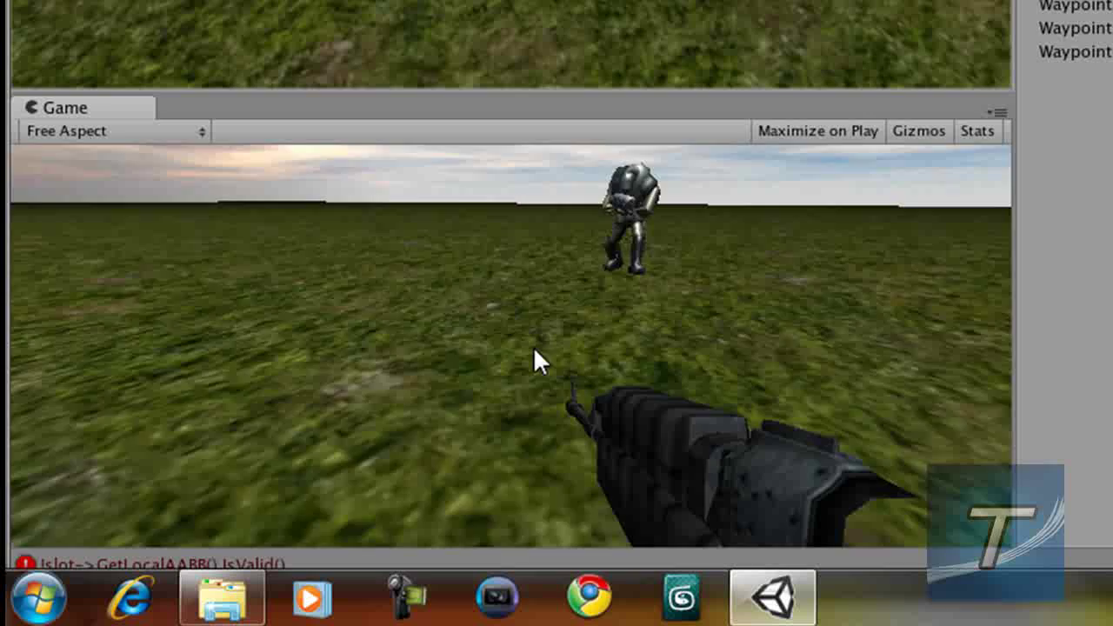
- Play-test the scene by shooting the robot and firing rockets at its body, and stop the test
{"action": "left_click", "coordinate": [535, 348]}
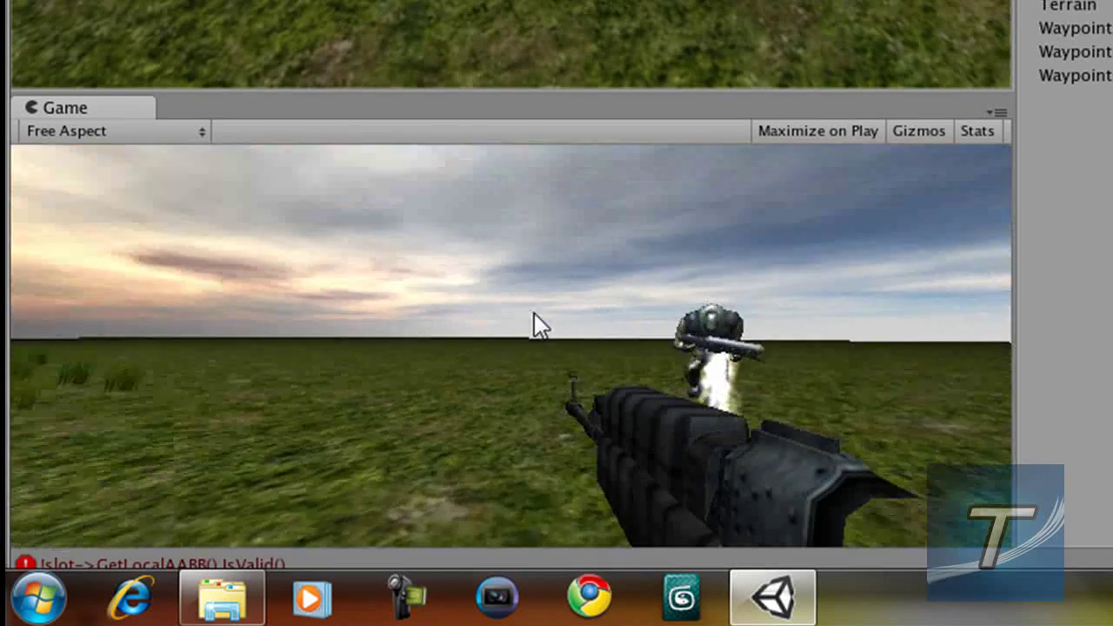
{"action": "left_click", "coordinate": [556, 320]}
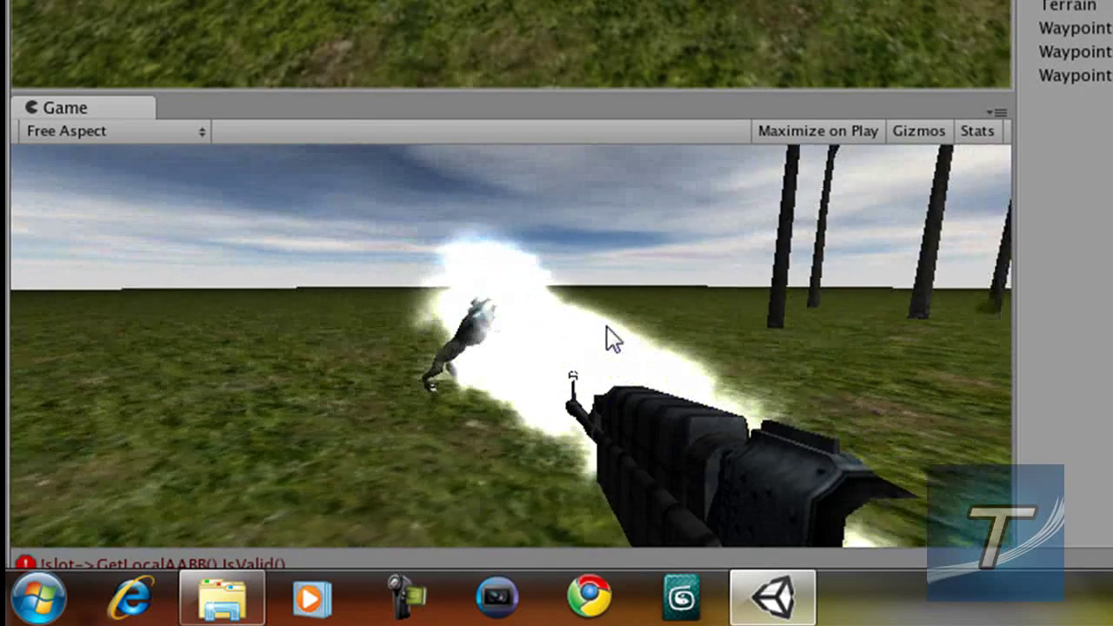
{"action": "key", "text": "w"}
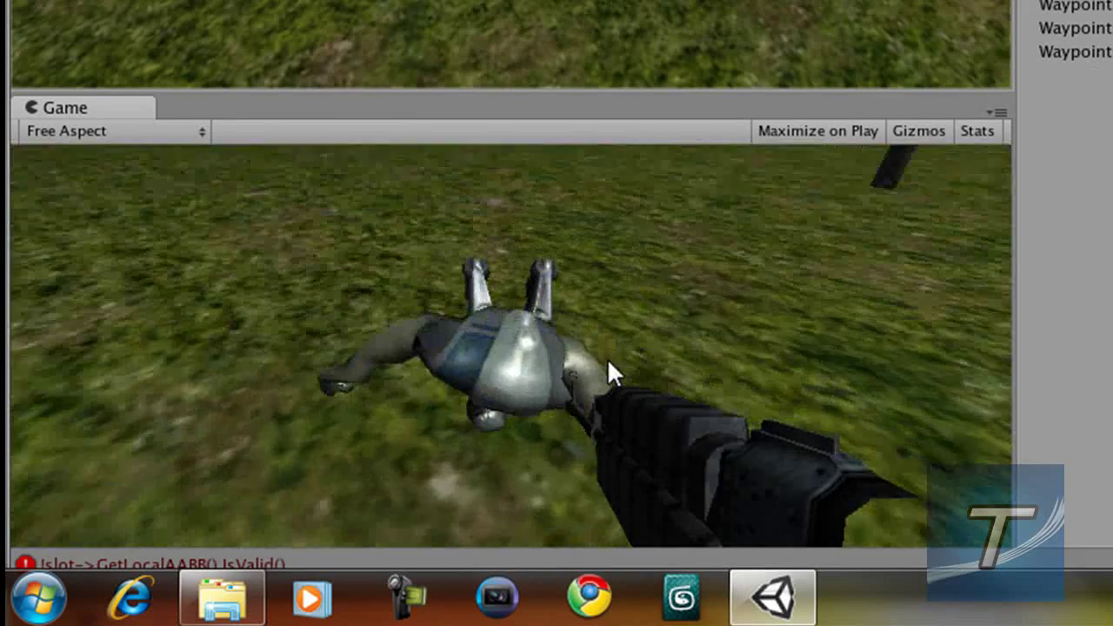
{"action": "key", "text": "s"}
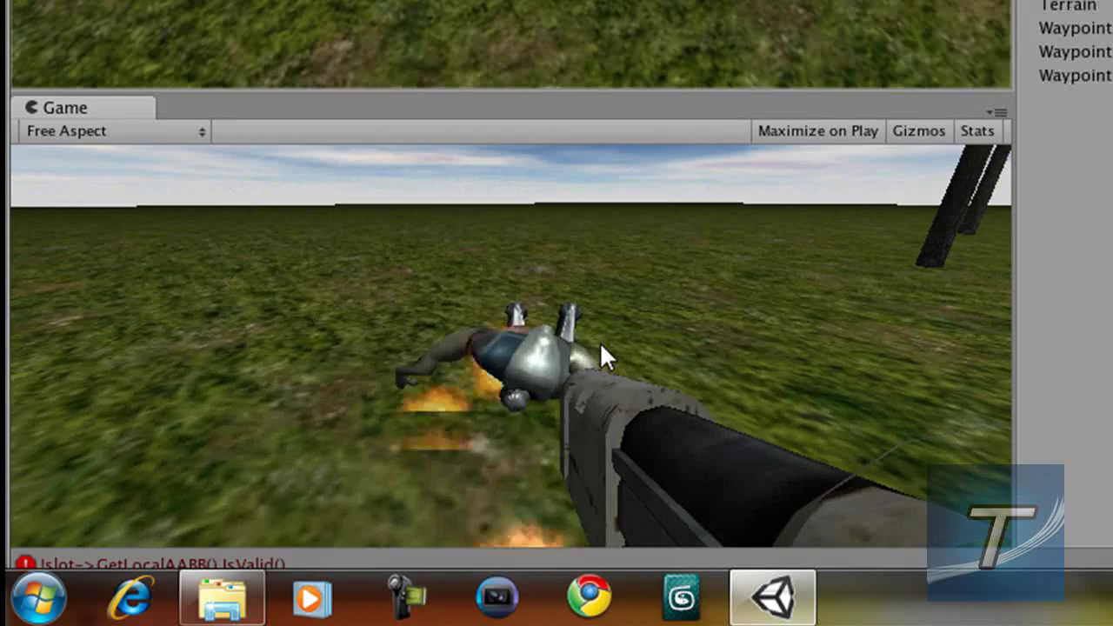
{"action": "left_click", "coordinate": [600, 341]}
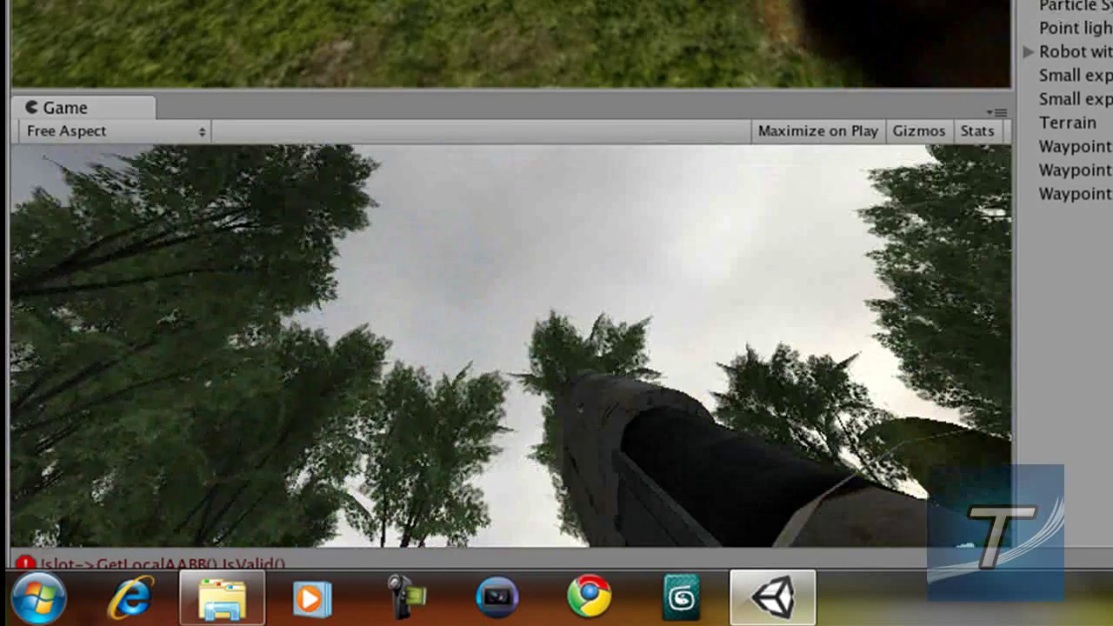
{"action": "key", "text": "1"}
{"action": "left_click", "coordinate": [564, 372]}
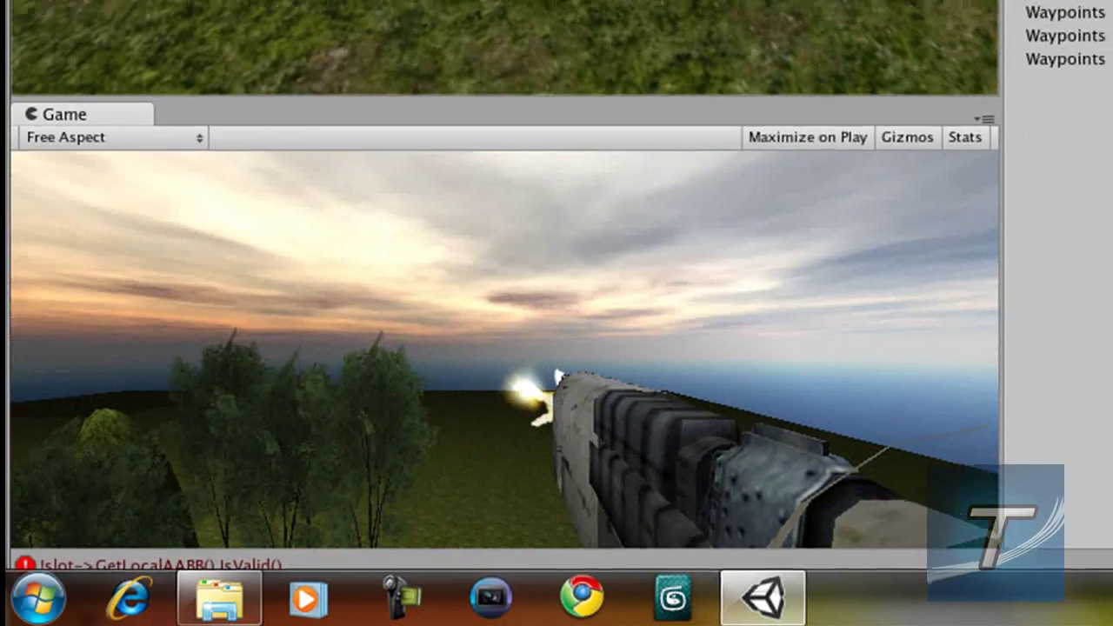
- Create a prefab named "Robot 1" and store the scene's AI robot in it
{"action": "left_click", "coordinate": [566, 204]}
{"action": "left_click", "coordinate": [582, 209]}
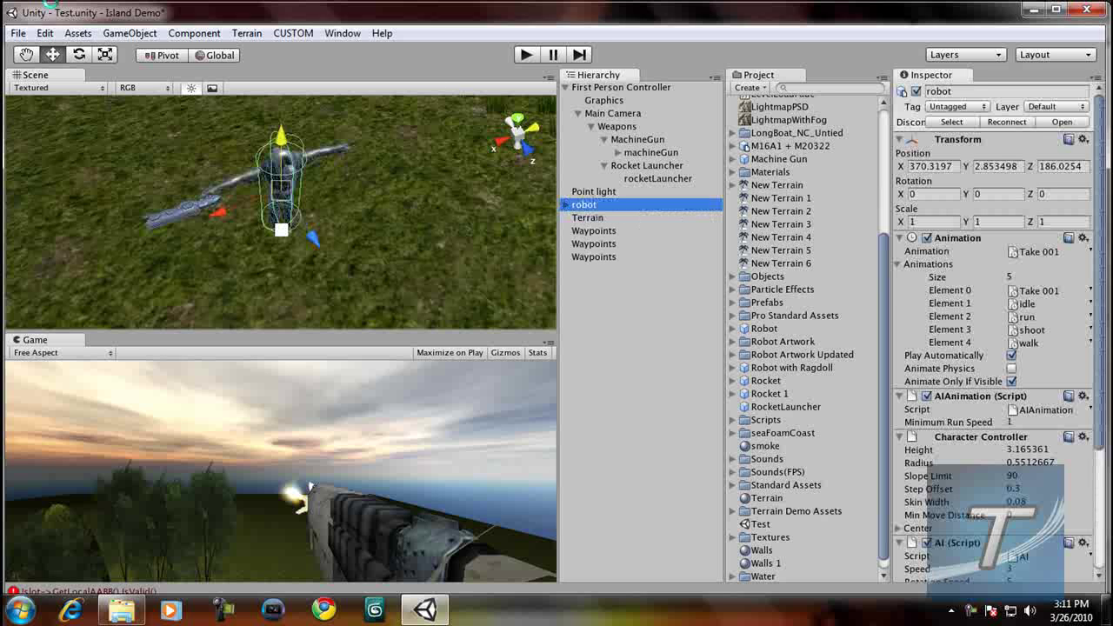
{"action": "left_click", "coordinate": [78, 33]}
{"action": "mouse_move", "coordinate": [102, 78]}
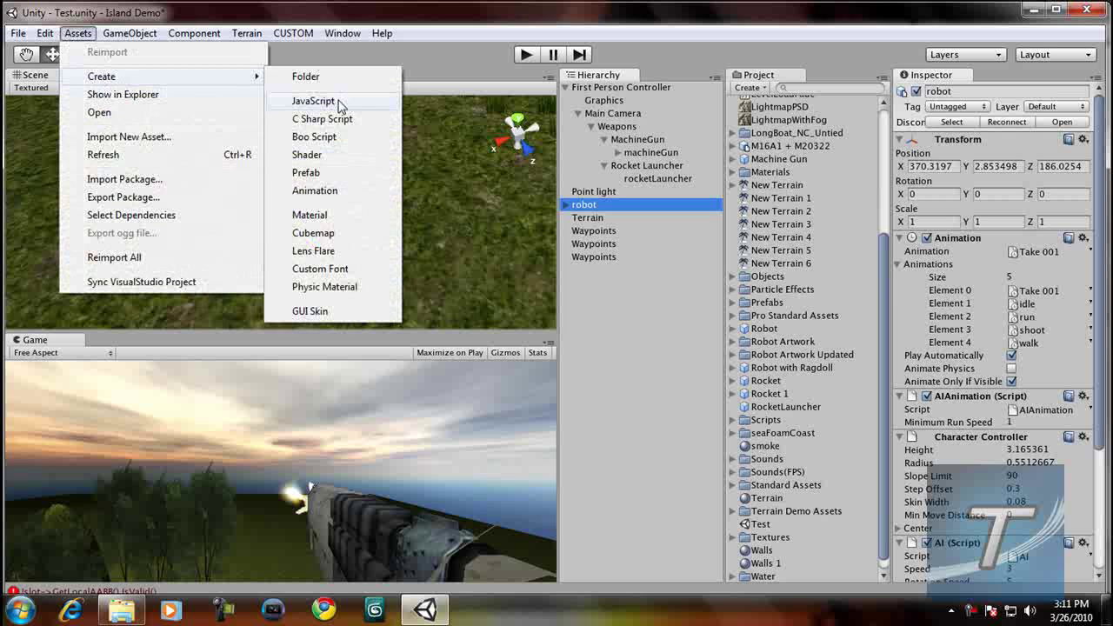
{"action": "left_click", "coordinate": [311, 168]}
{"action": "left_click", "coordinate": [771, 186]}
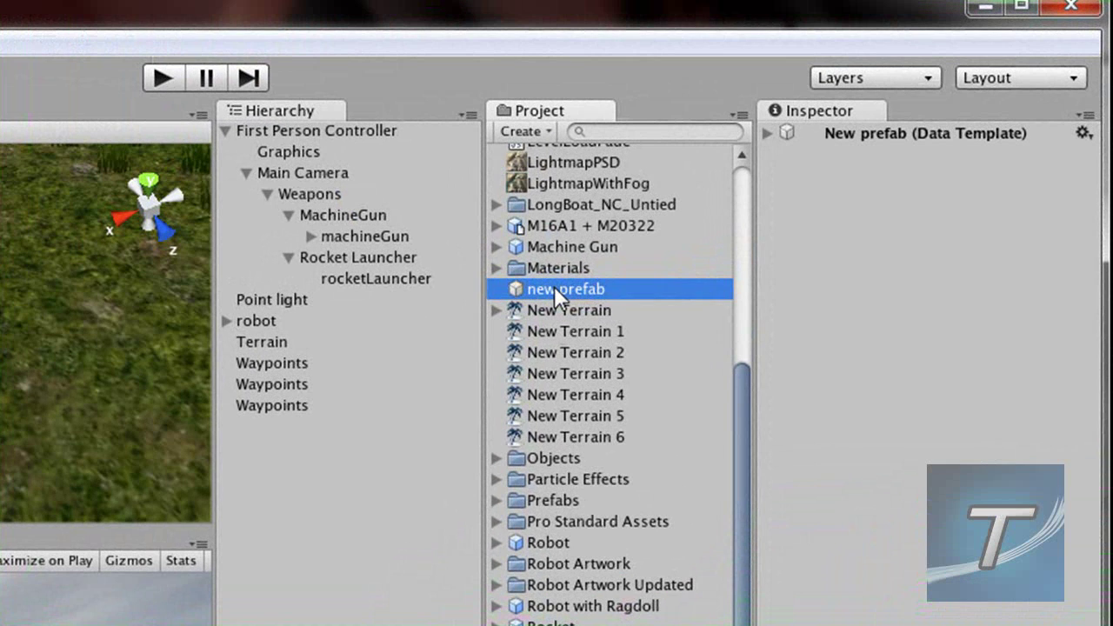
{"action": "left_click", "coordinate": [771, 186]}
{"action": "type", "text": "Robot 1"}
{"action": "key", "text": "Return"}
{"action": "left_click_drag", "start_coordinate": [267, 316], "coordinate": [581, 537]}
{"action": "left_click", "coordinate": [580, 540]}
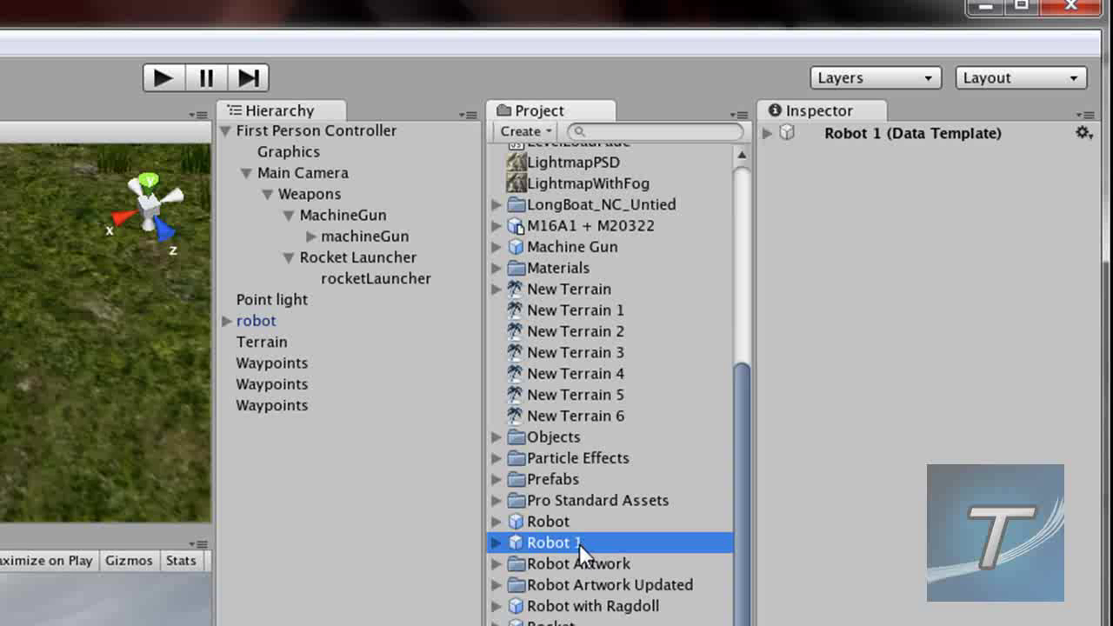
- Add a Robot 1 instance to the scene, move it to about X 365.6, Z 187.2, and briefly play-test the scene
{"action": "left_click_drag", "start_coordinate": [579, 543], "coordinate": [287, 539]}
{"action": "left_click_drag", "start_coordinate": [321, 250], "coordinate": [341, 274]}
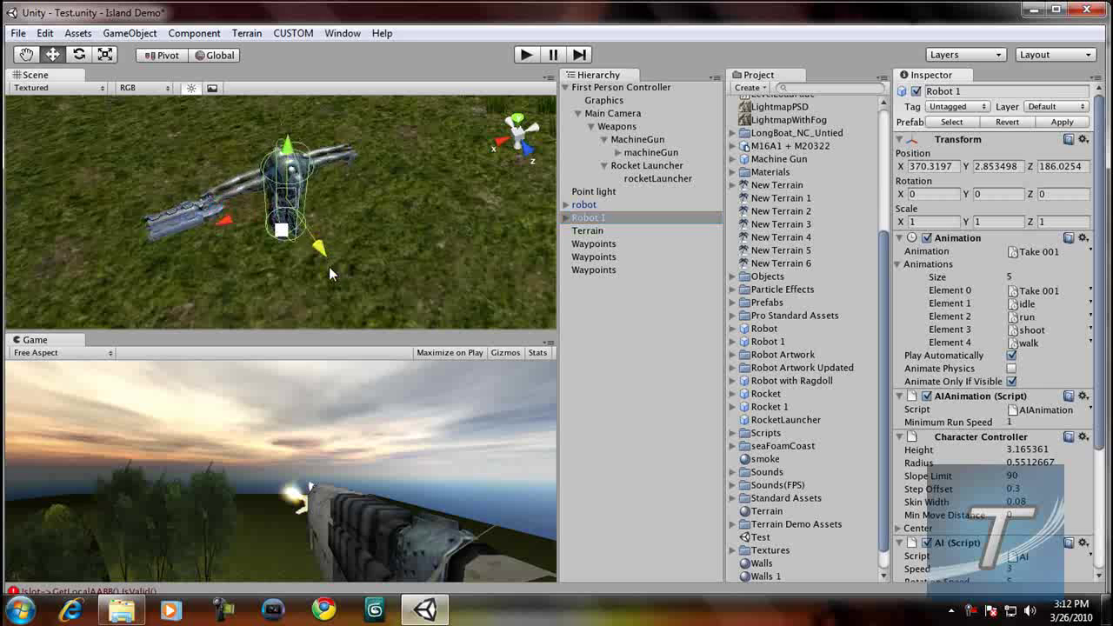
{"action": "left_click_drag", "start_coordinate": [243, 250], "coordinate": [522, 169]}
{"action": "left_click", "coordinate": [525, 55]}
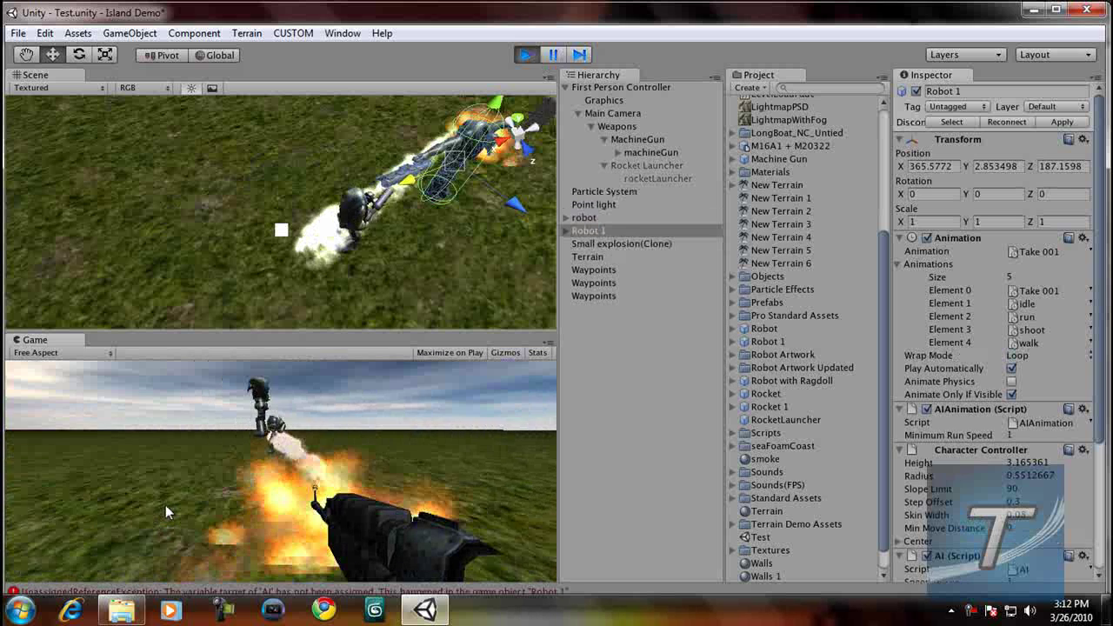
{"action": "left_click", "coordinate": [526, 55]}
- Set the Target of Robot 1's AI script to the First Person Controller
{"action": "left_click", "coordinate": [594, 203]}
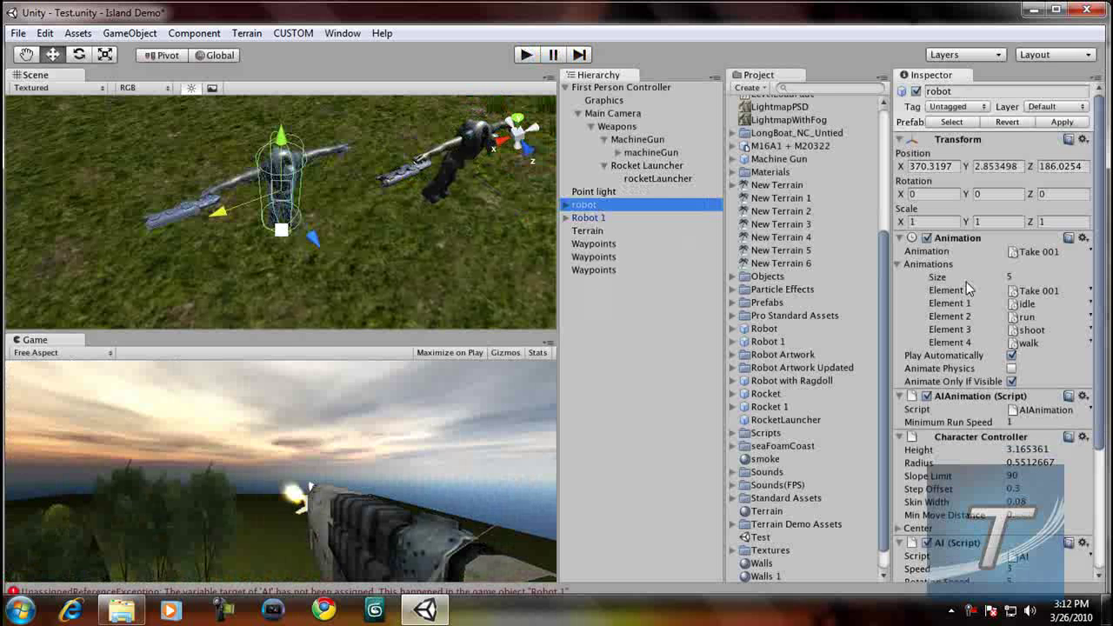
{"action": "left_click", "coordinate": [636, 217]}
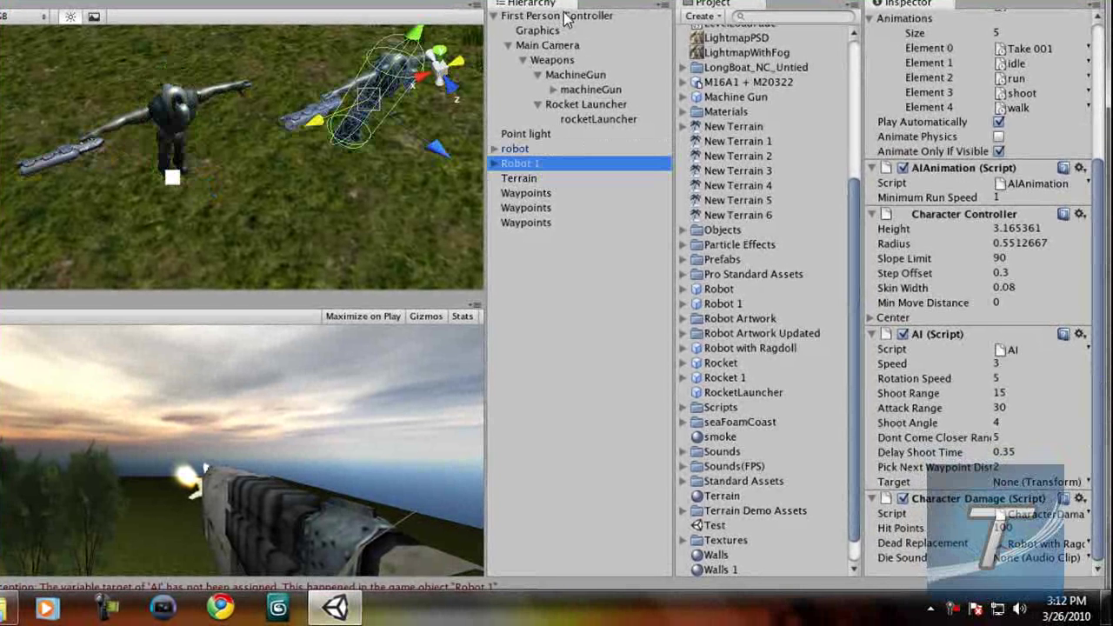
{"action": "left_click_drag", "start_coordinate": [560, 20], "coordinate": [1039, 483]}
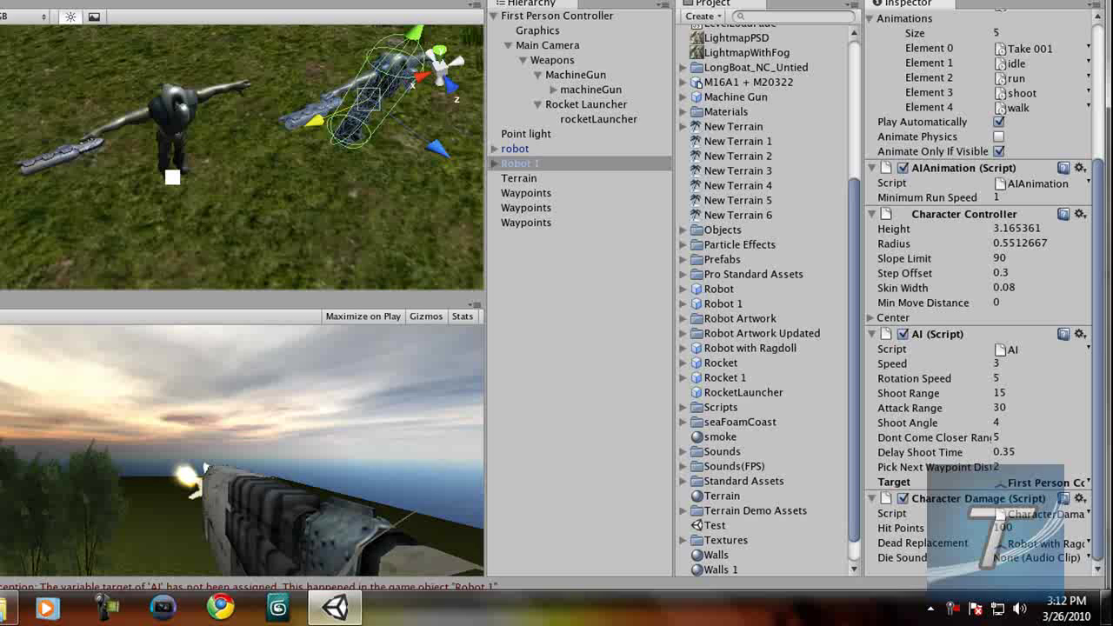
- Play-test the scene by fighting both robots and inspecting their ragdolls, and stop the test
{"action": "scroll", "coordinate": [1103, 190], "scroll_direction": "up", "scroll_amount": 5}
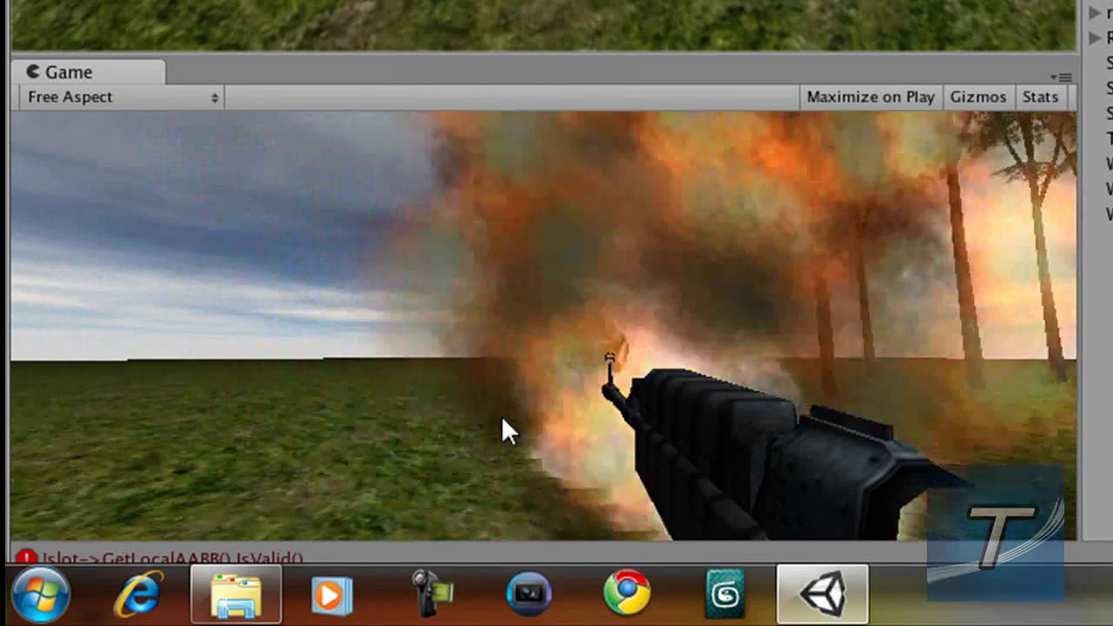
{"action": "left_click_drag", "start_coordinate": [501, 415], "coordinate": [578, 447]}
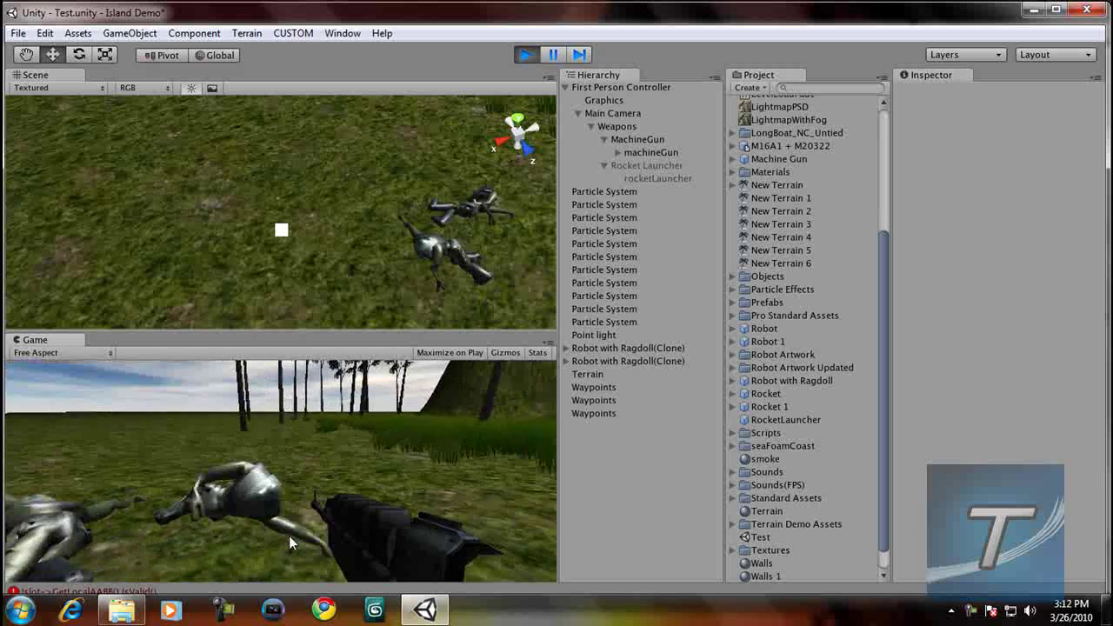
{"action": "left_click", "coordinate": [534, 52]}
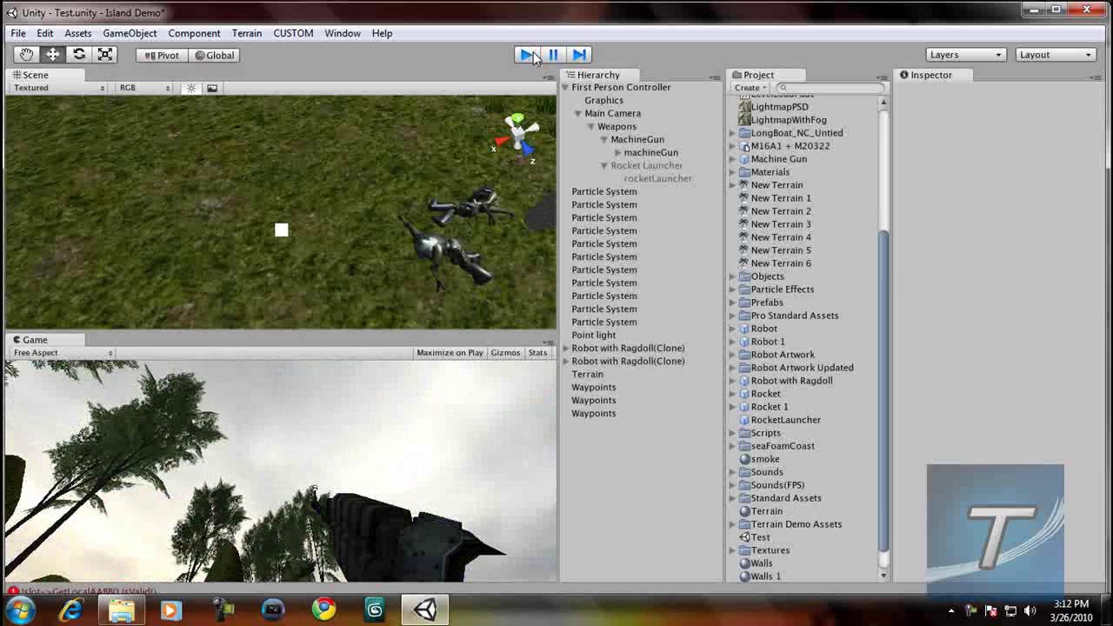